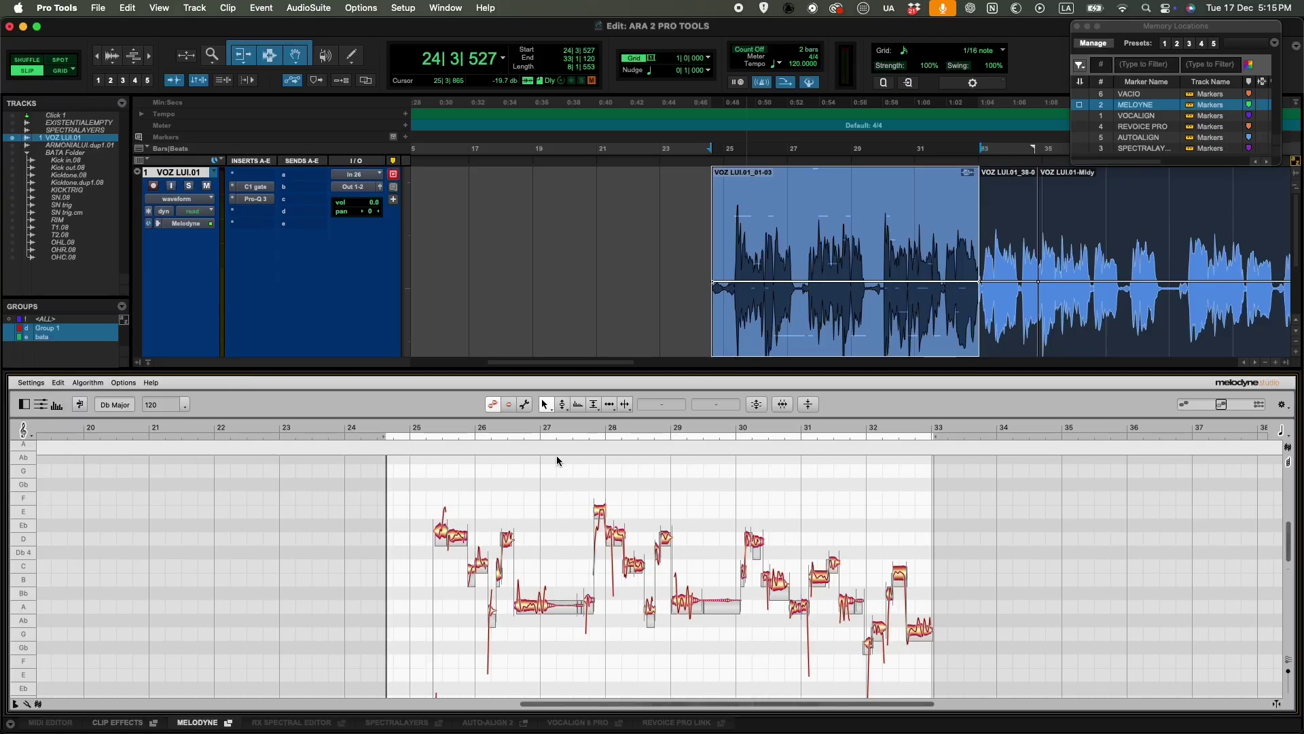
Select all the vocal notes in Melodyne and place the playhead inside the harmony dub clip.
key(super+a)
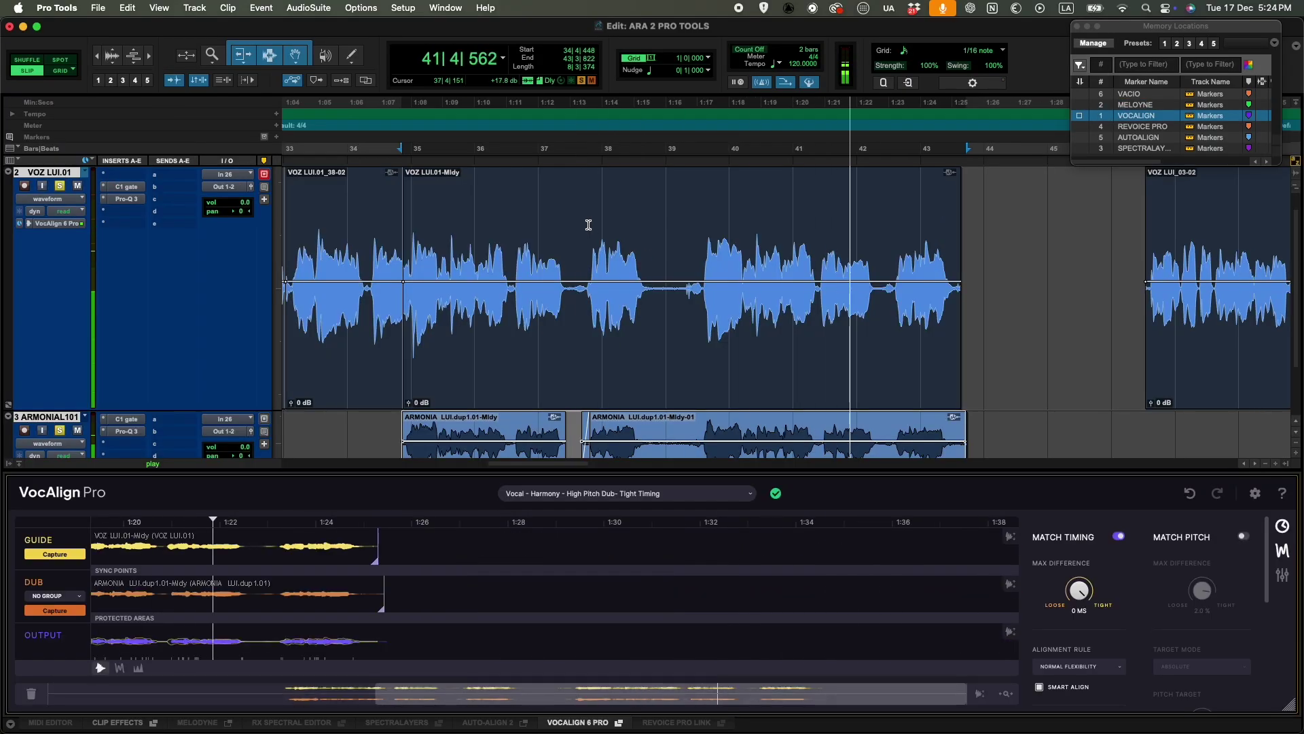
scroll(588, 225, down, 3)
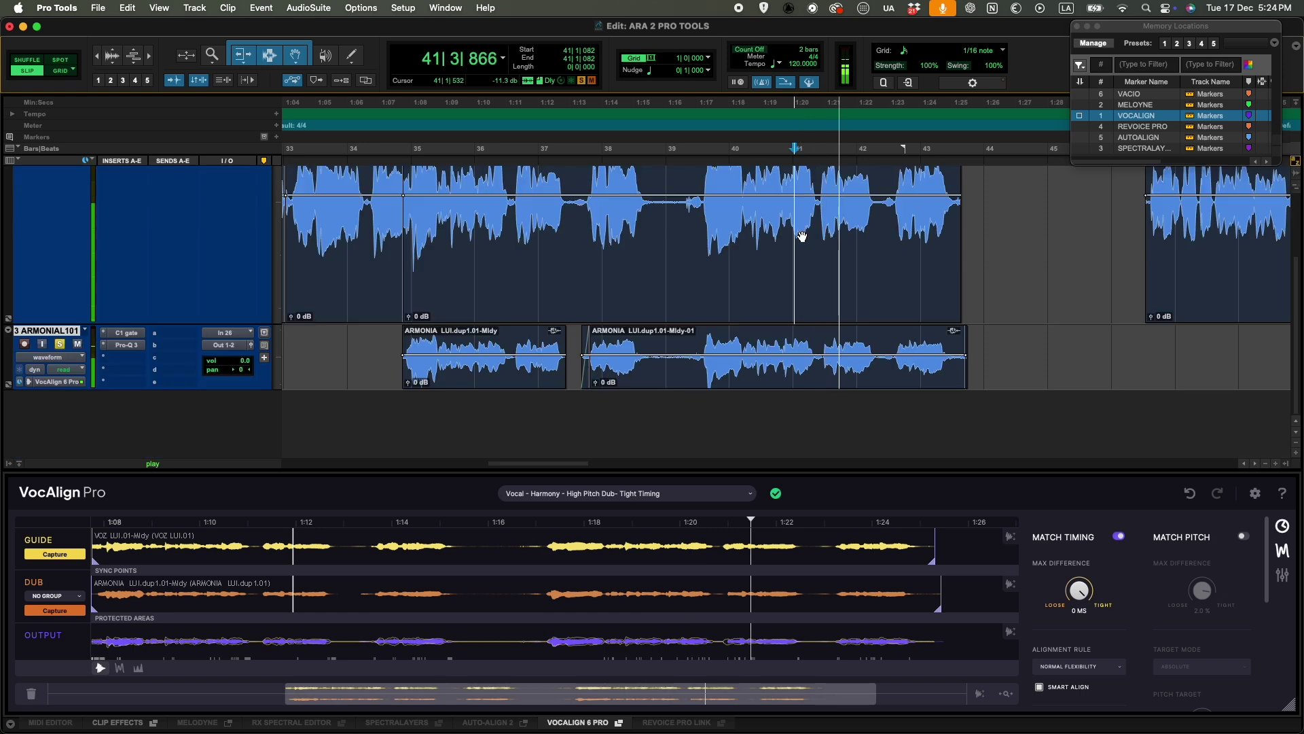
right_click(830, 378)
click(976, 509)
click(740, 522)
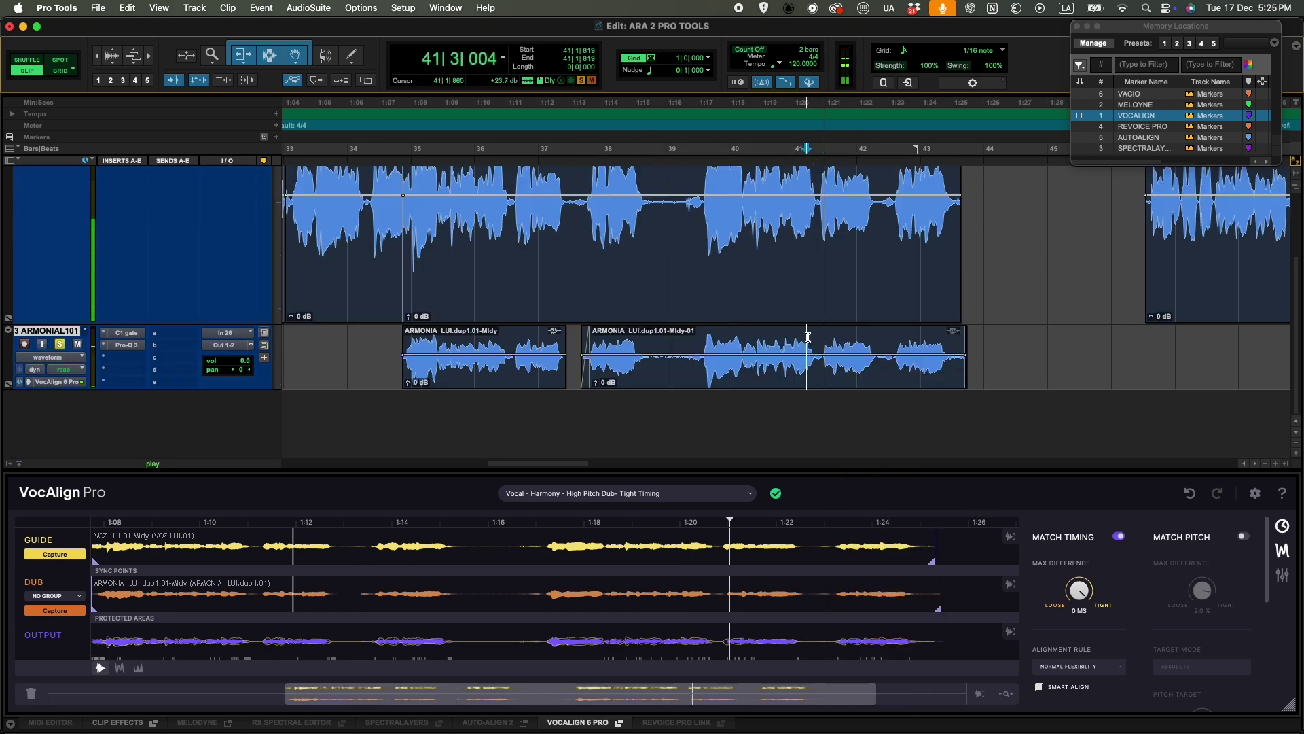
click(702, 521)
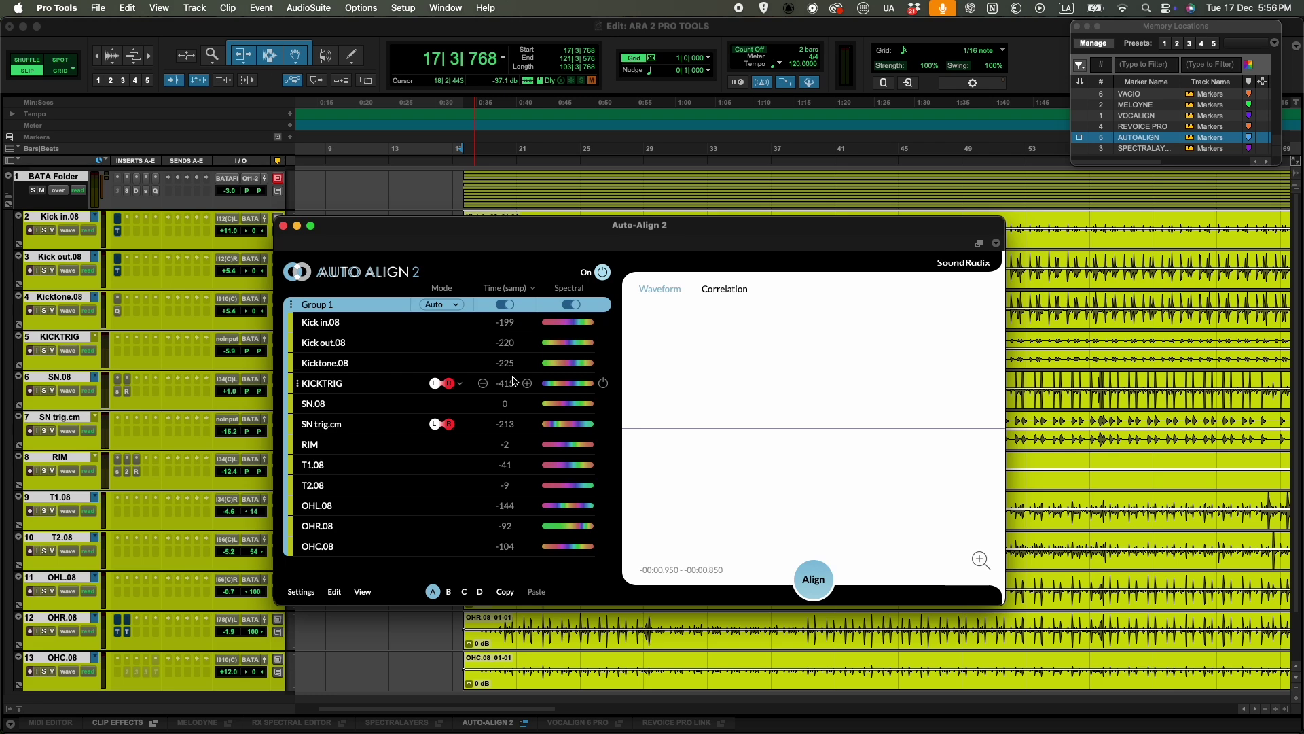
Dock Auto-Align 2, play the drums for analysis, and align the grouped drum tracks.
click(506, 435)
key(space)
click(476, 226)
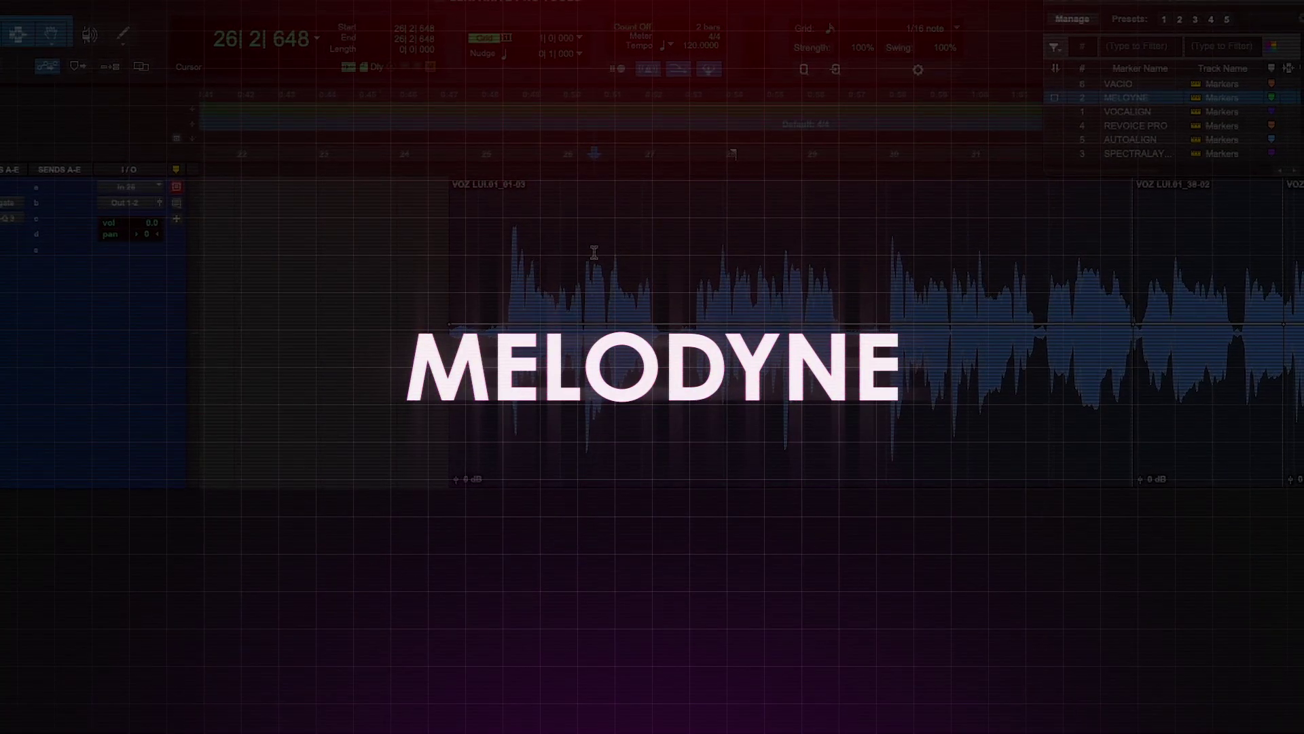
Set the playhead to 25|2|064 in the VOZ LUI.01_01-03 vocal clip and start playback.
click(495, 256)
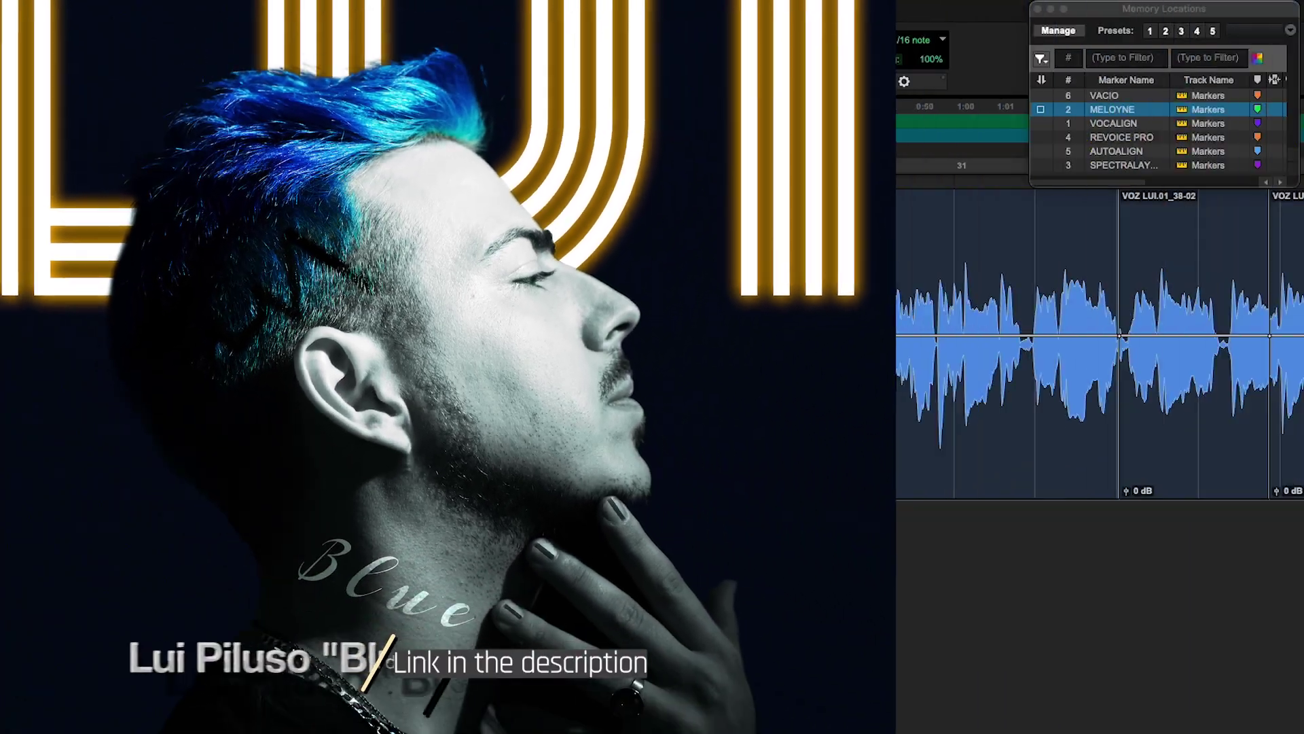
scroll(480, 339, right, 2)
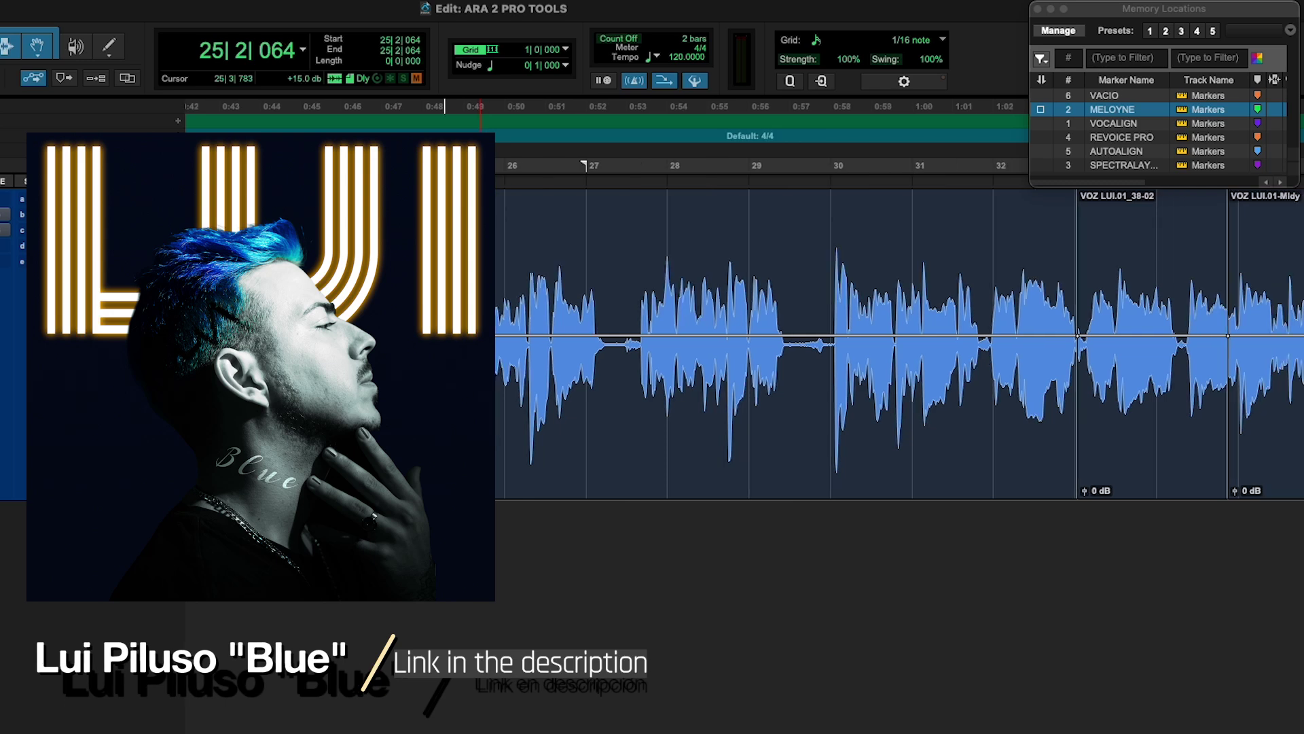
key(space)
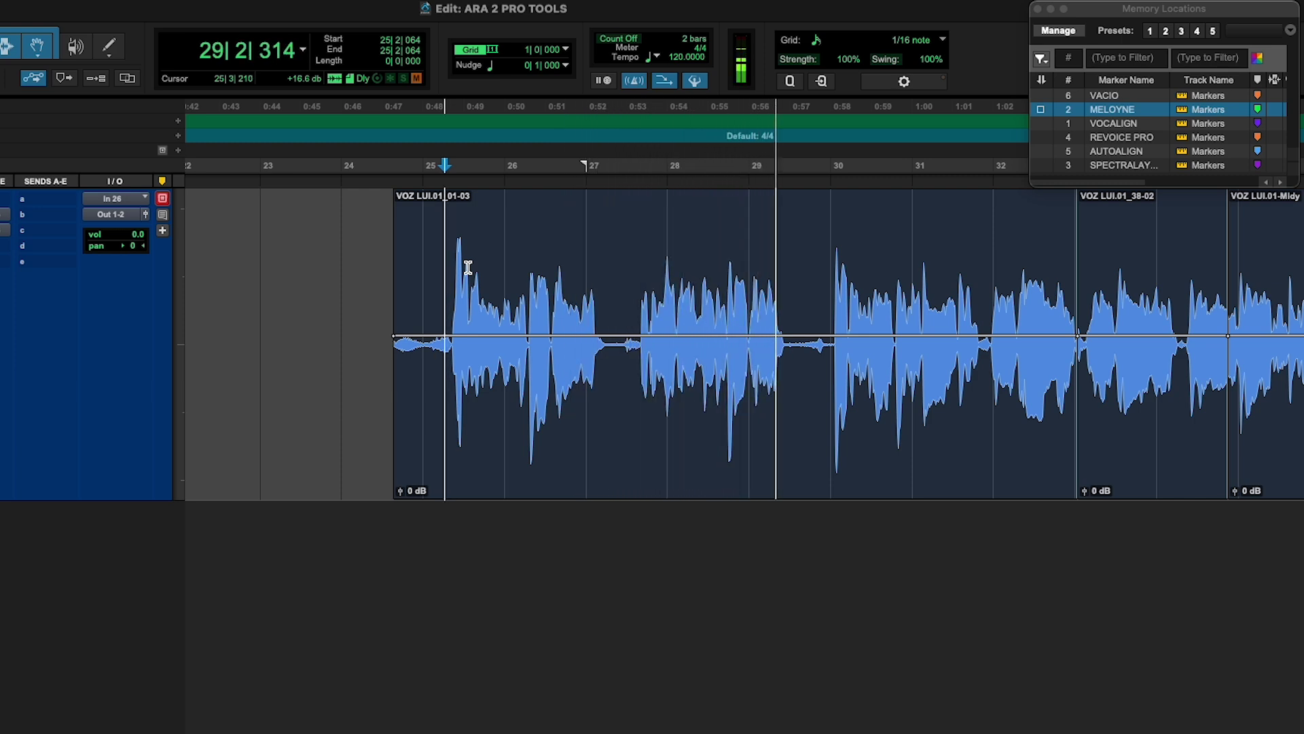
Stop playback, zoom out, and open VOZ LUI.01_01-03 with Melodyne > Edit.
key(space)
key(super+bracketleft)
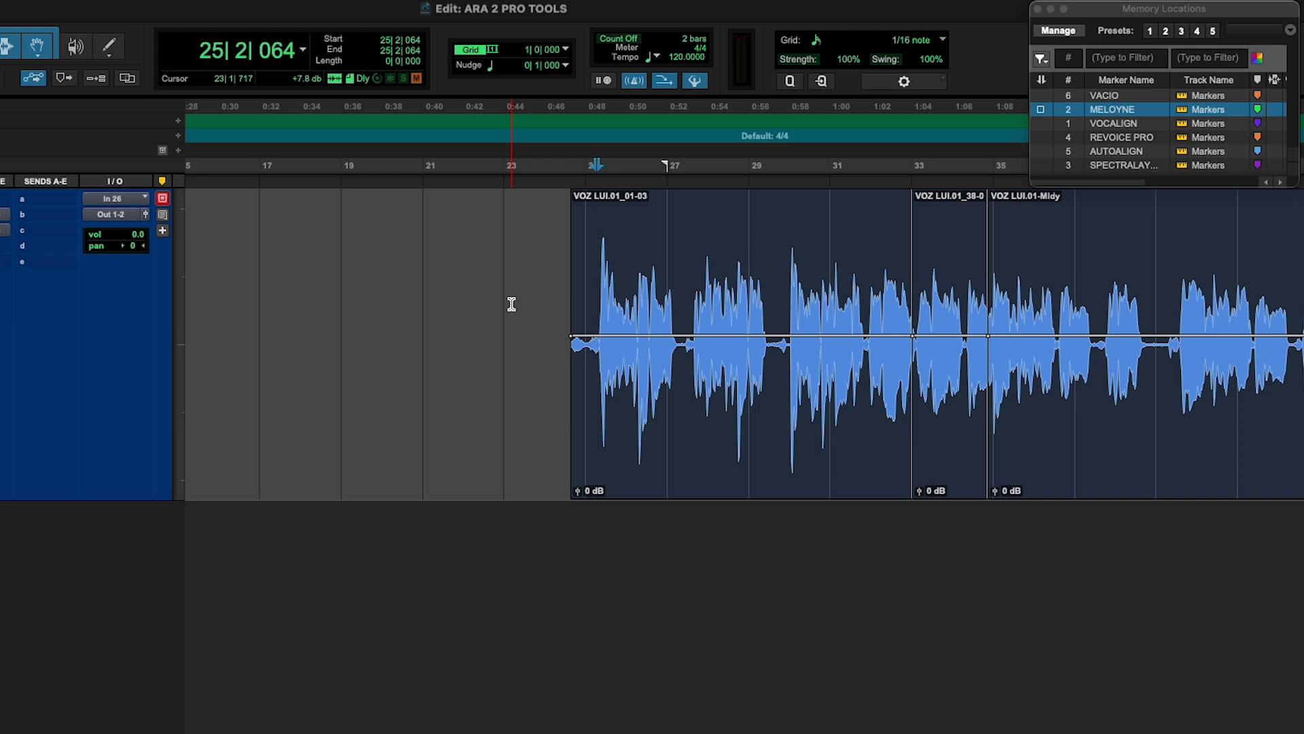
click(609, 406)
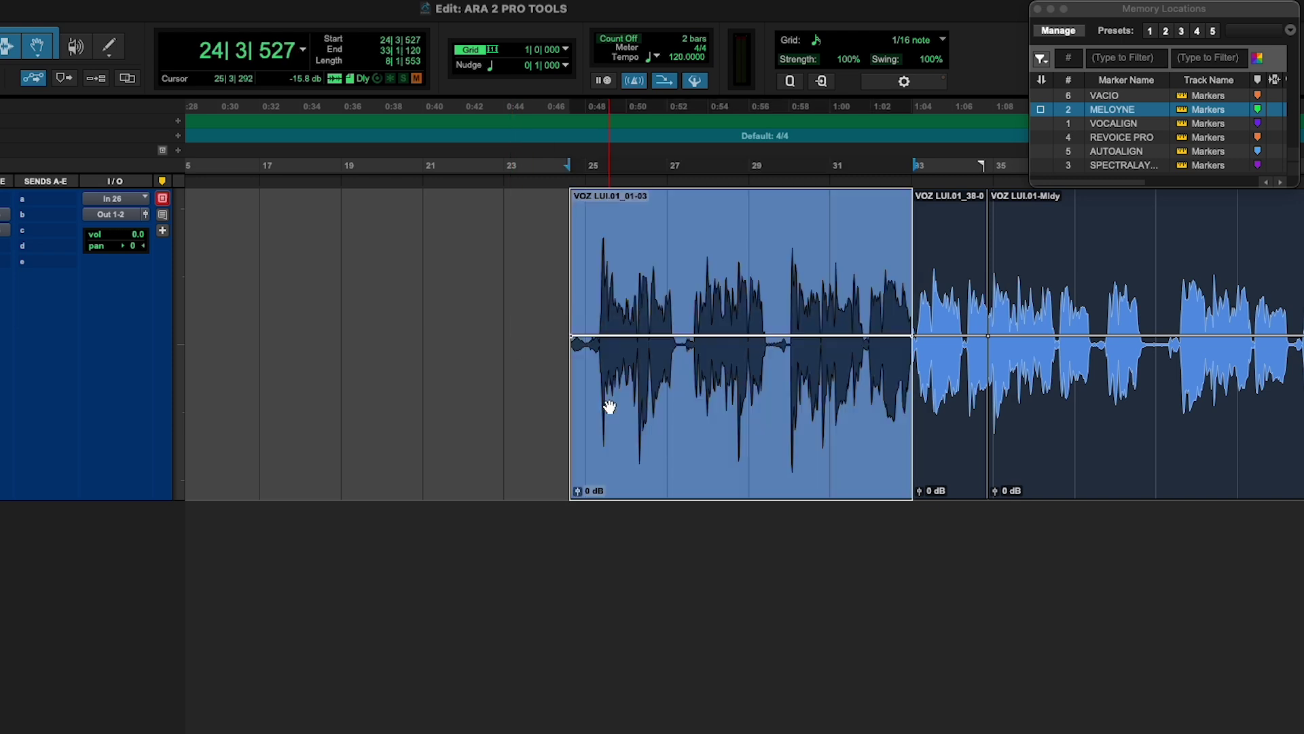
right_click(609, 406)
mouse_move(682, 550)
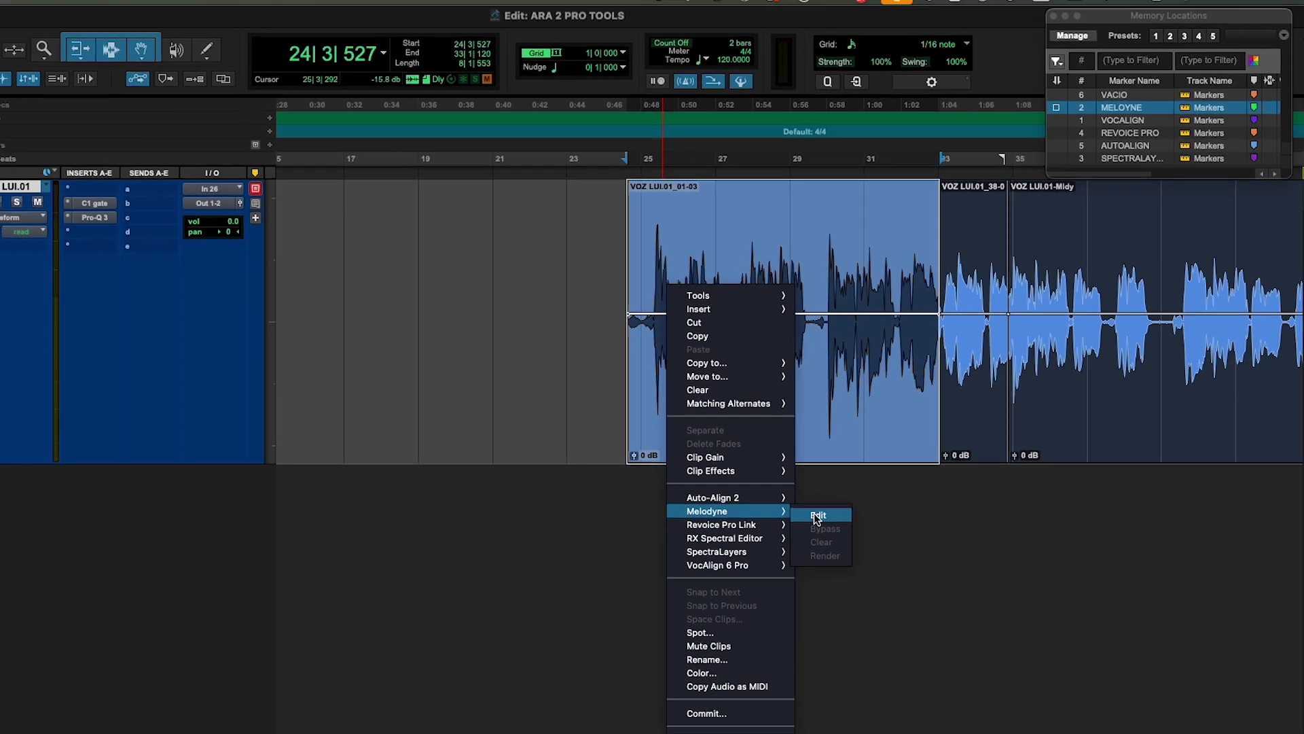
click(782, 553)
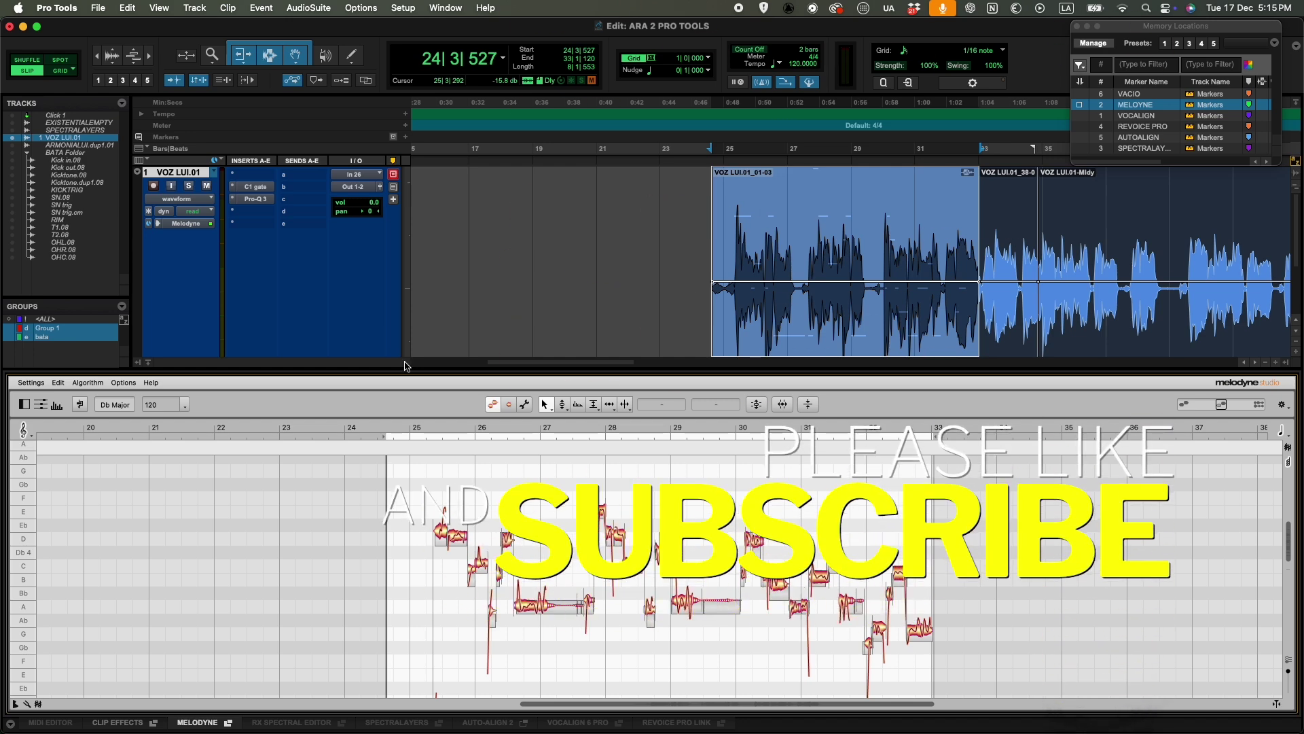
click(87, 383)
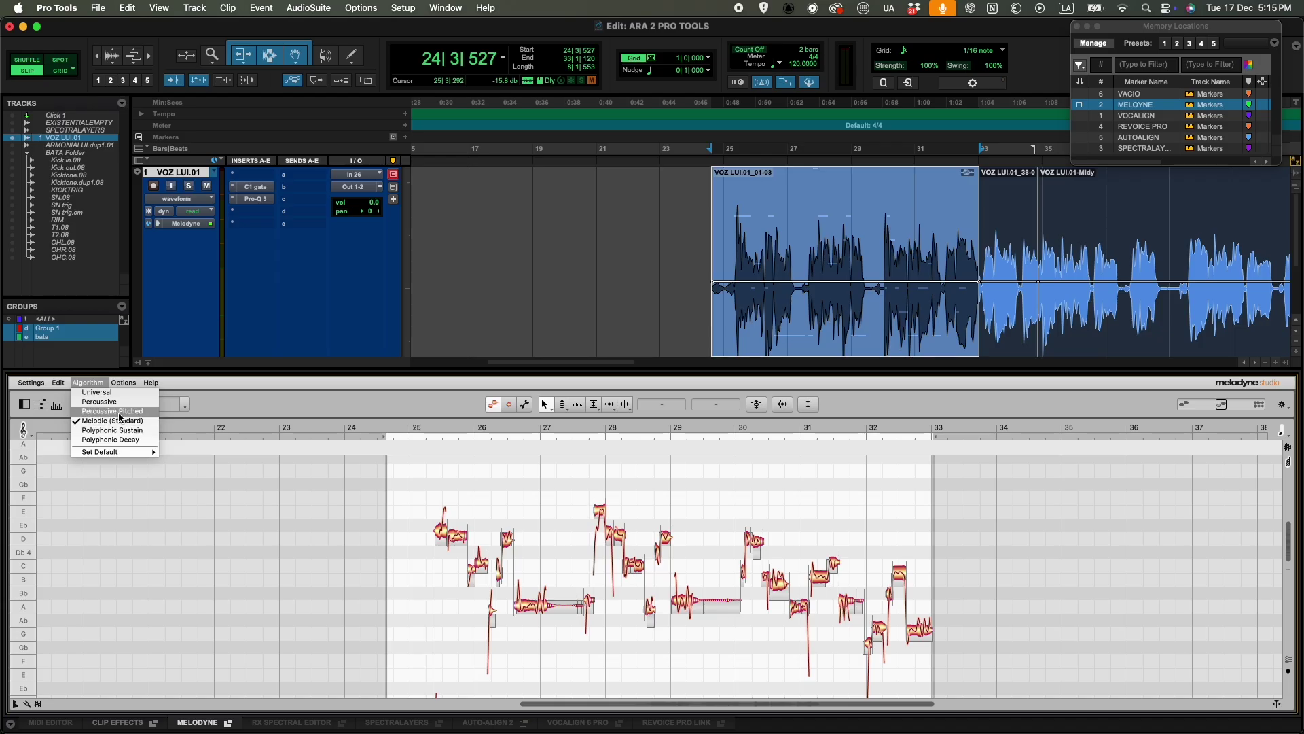
click(241, 375)
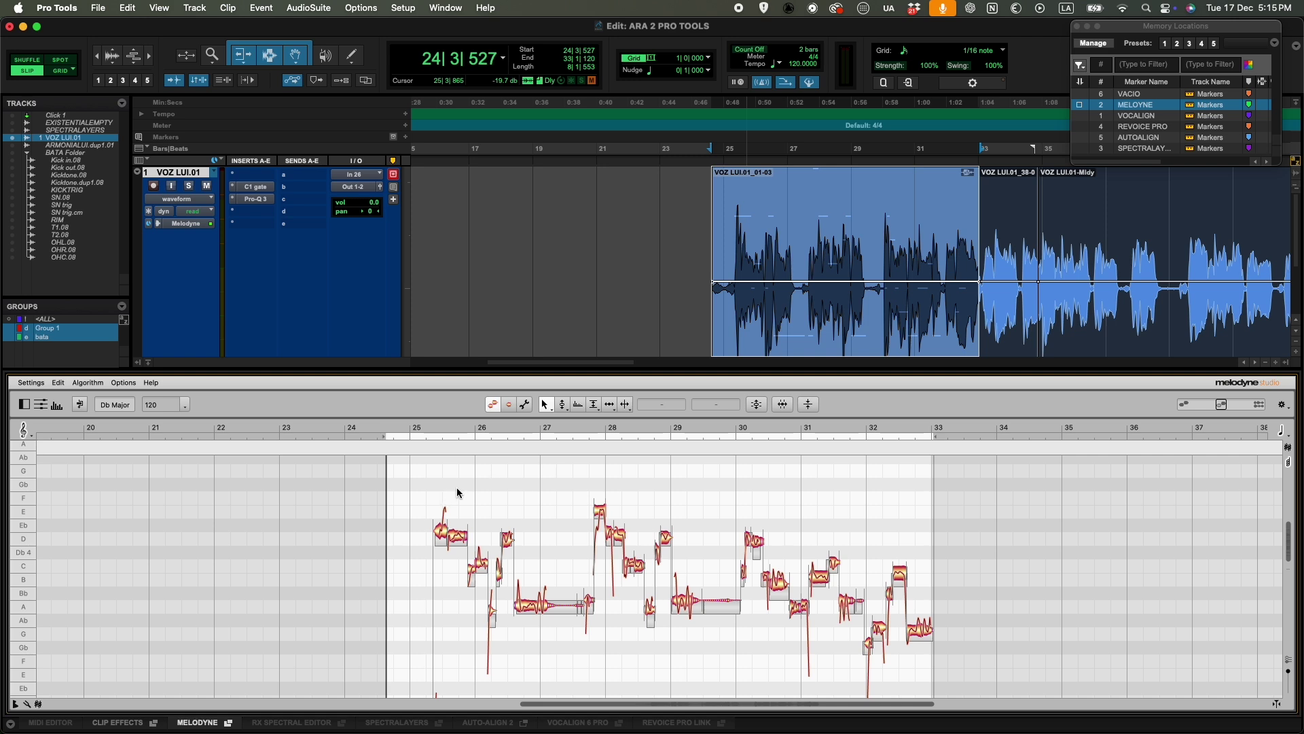
Apply Correct Pitch to all vocal notes with Pitch Center 89% and Pitch Drift 0%, then play.
key(super+a)
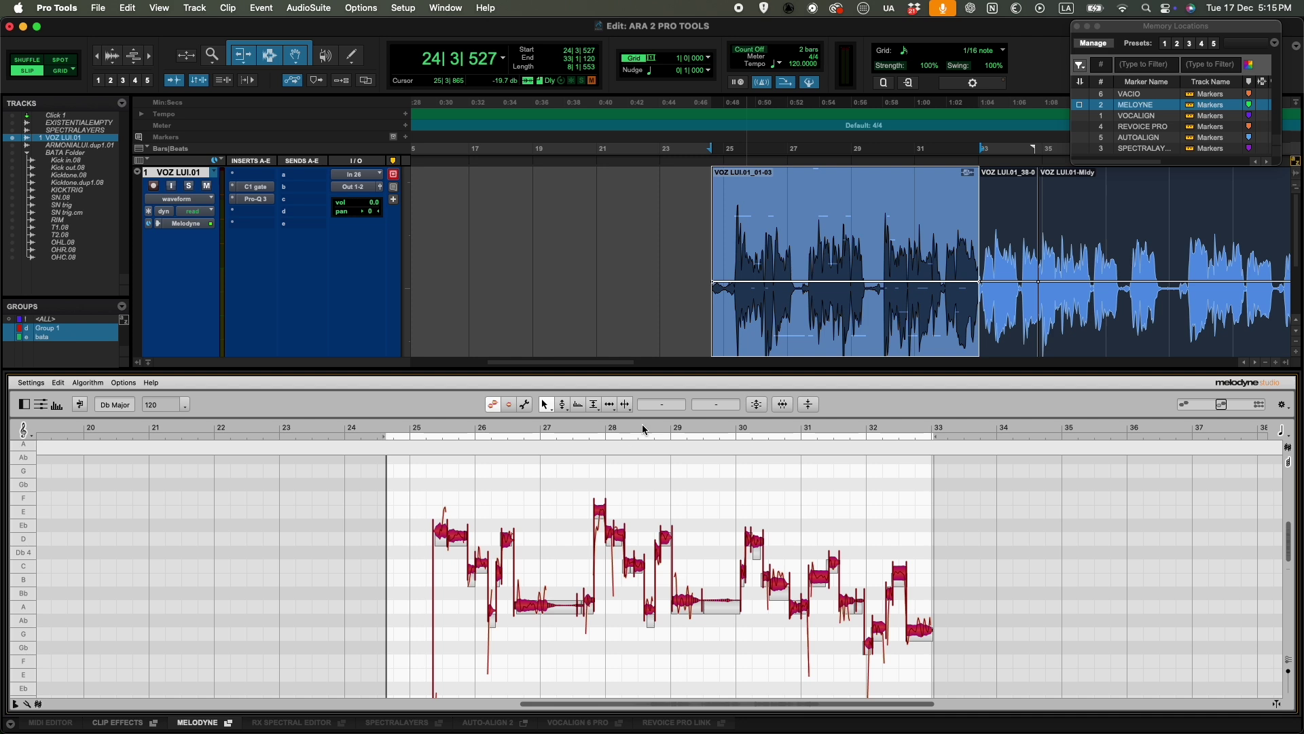
click(755, 405)
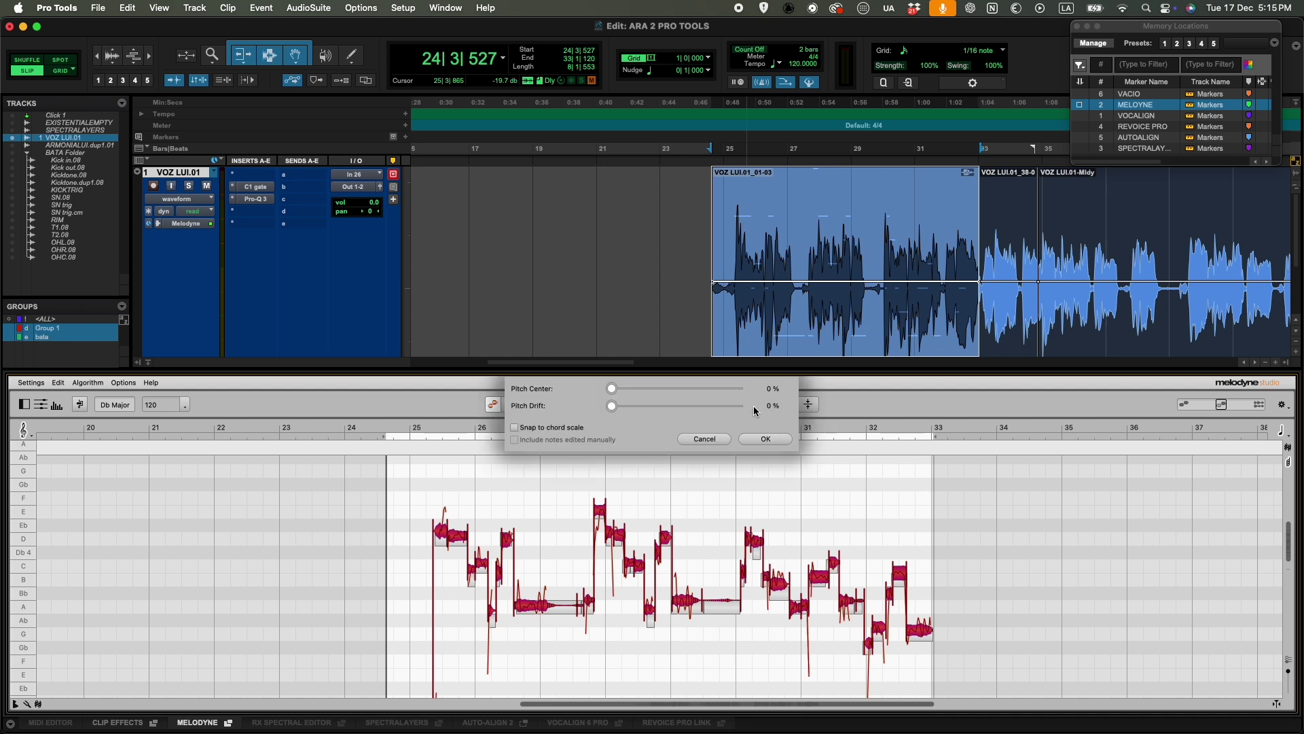
drag(616, 392, 722, 394)
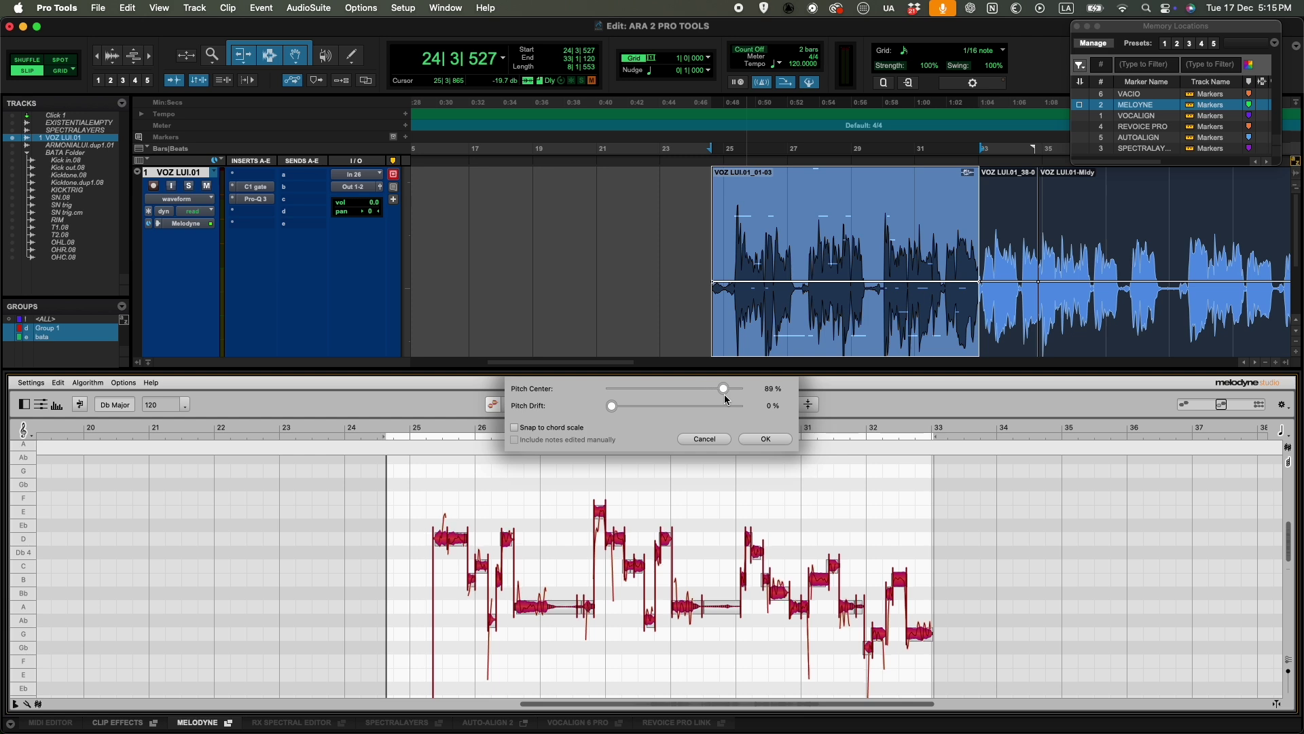
key(space)
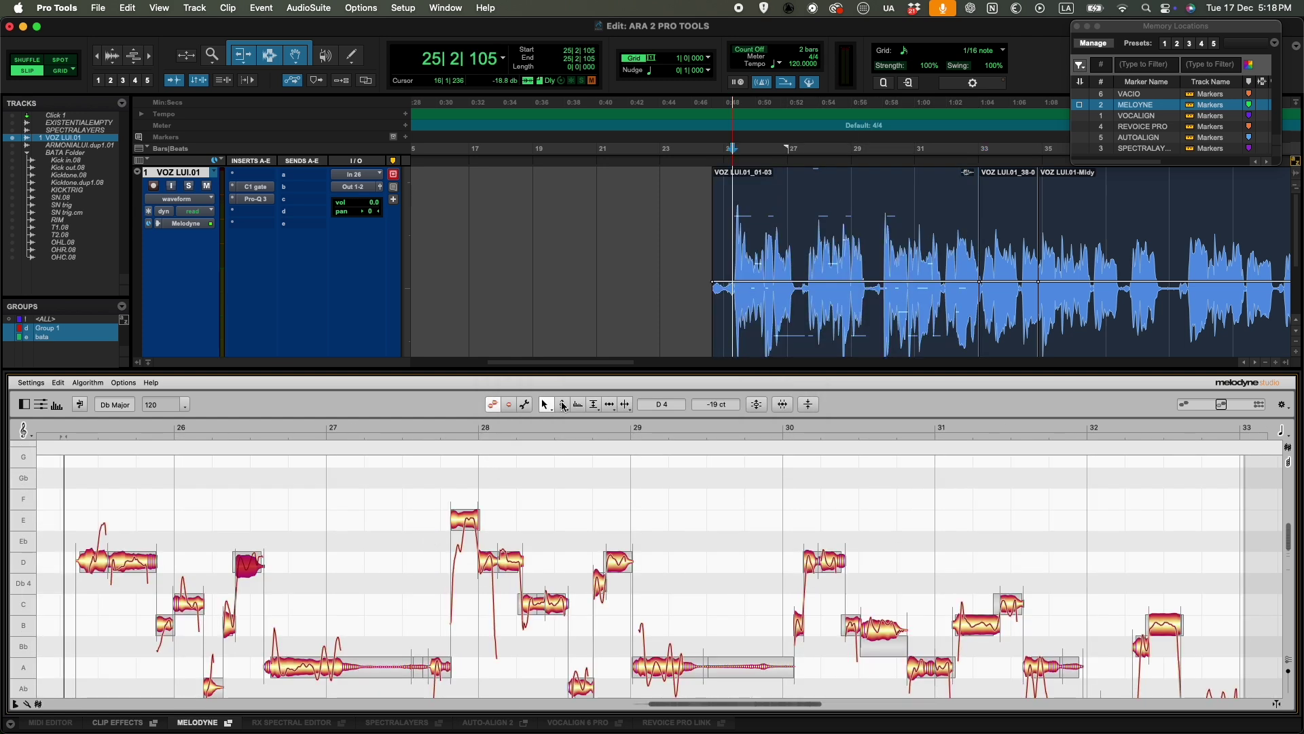
Zero the pitch modulation on the D, C and D notes, and raise the short Ab note to A.
click(563, 405)
click(562, 405)
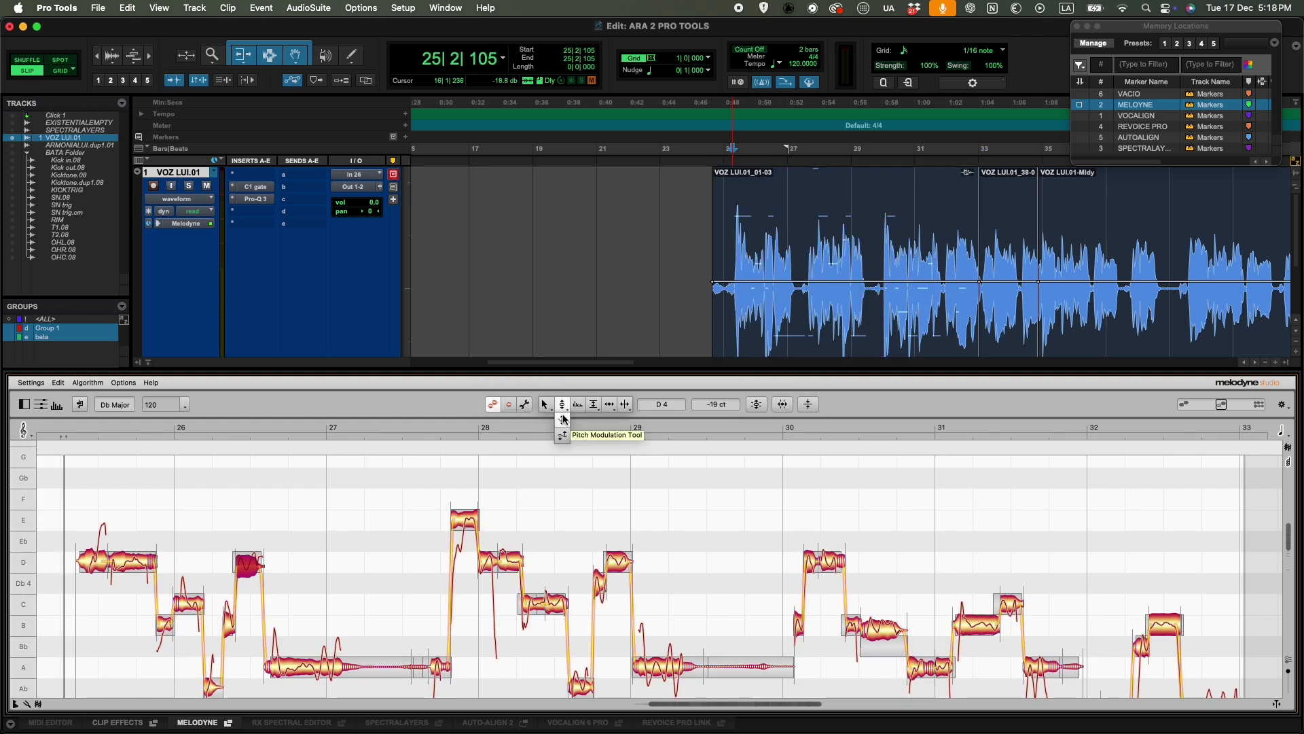
click(562, 422)
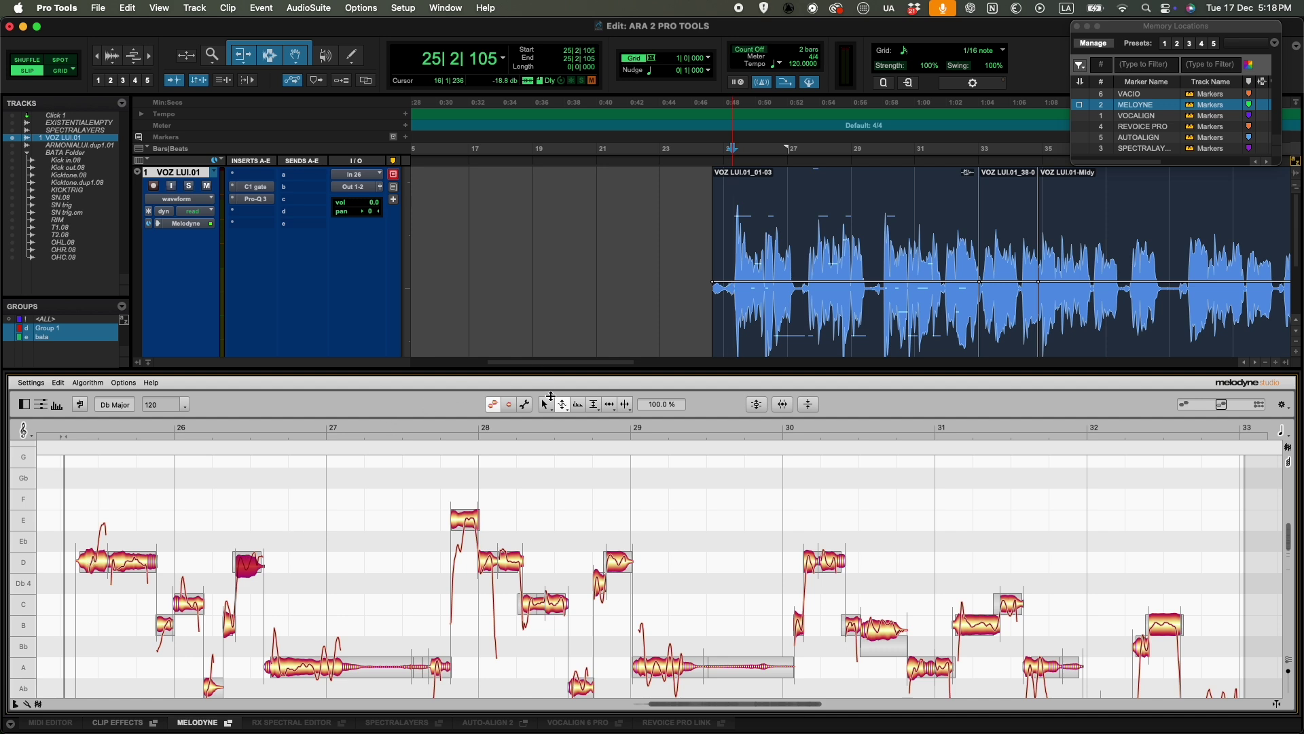
double_click(95, 561)
double_click(130, 563)
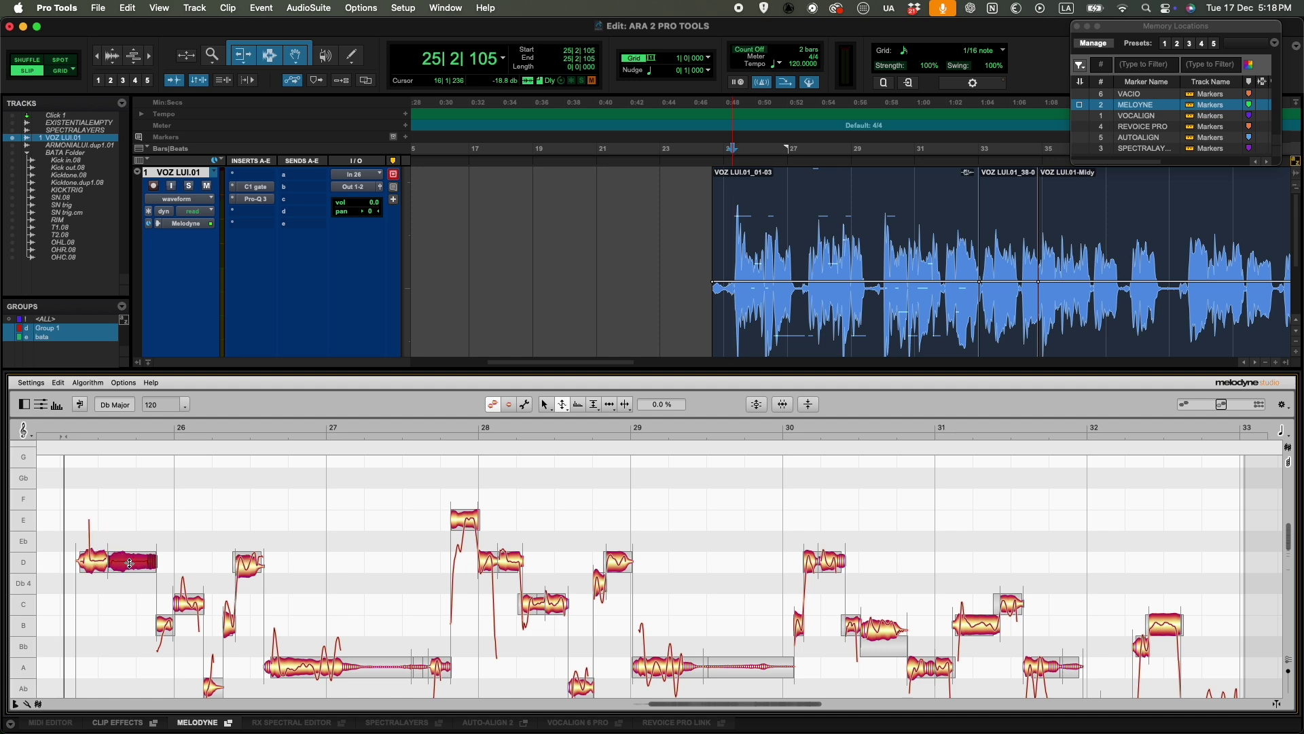
click(166, 625)
double_click(187, 605)
double_click(252, 563)
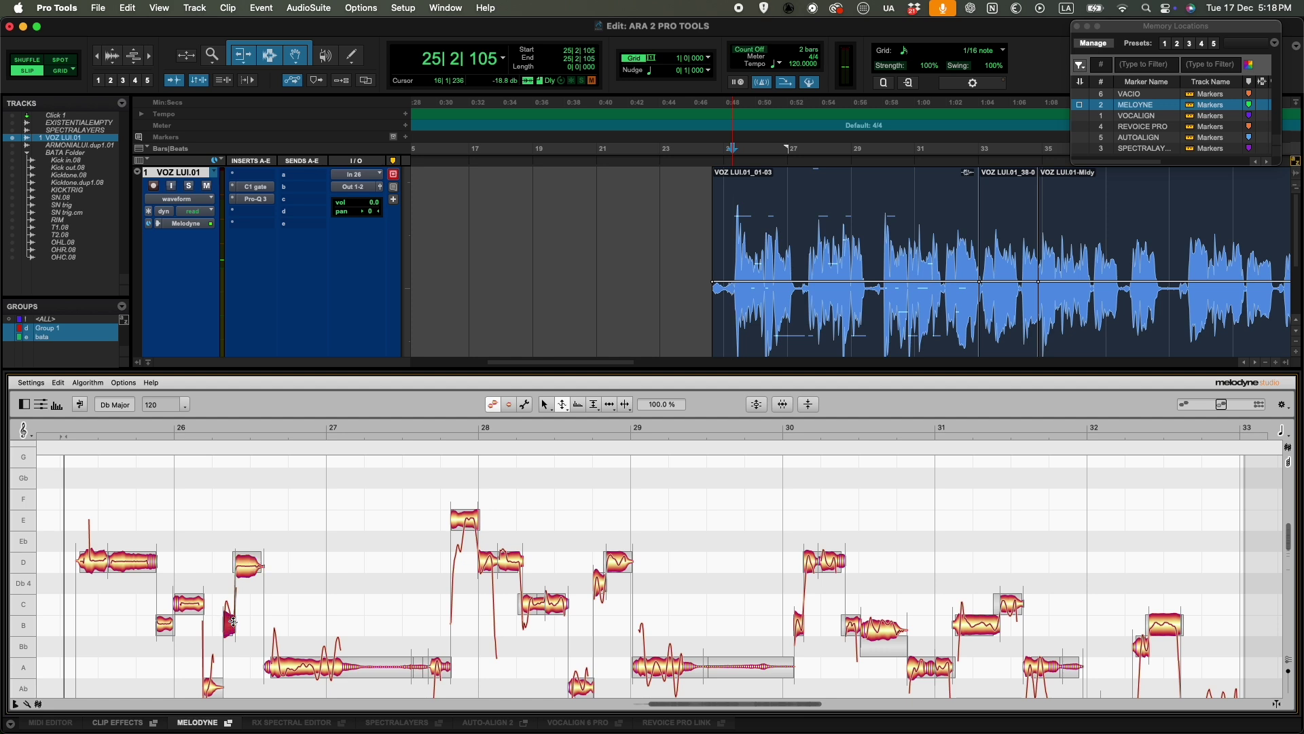
drag(581, 686, 583, 667)
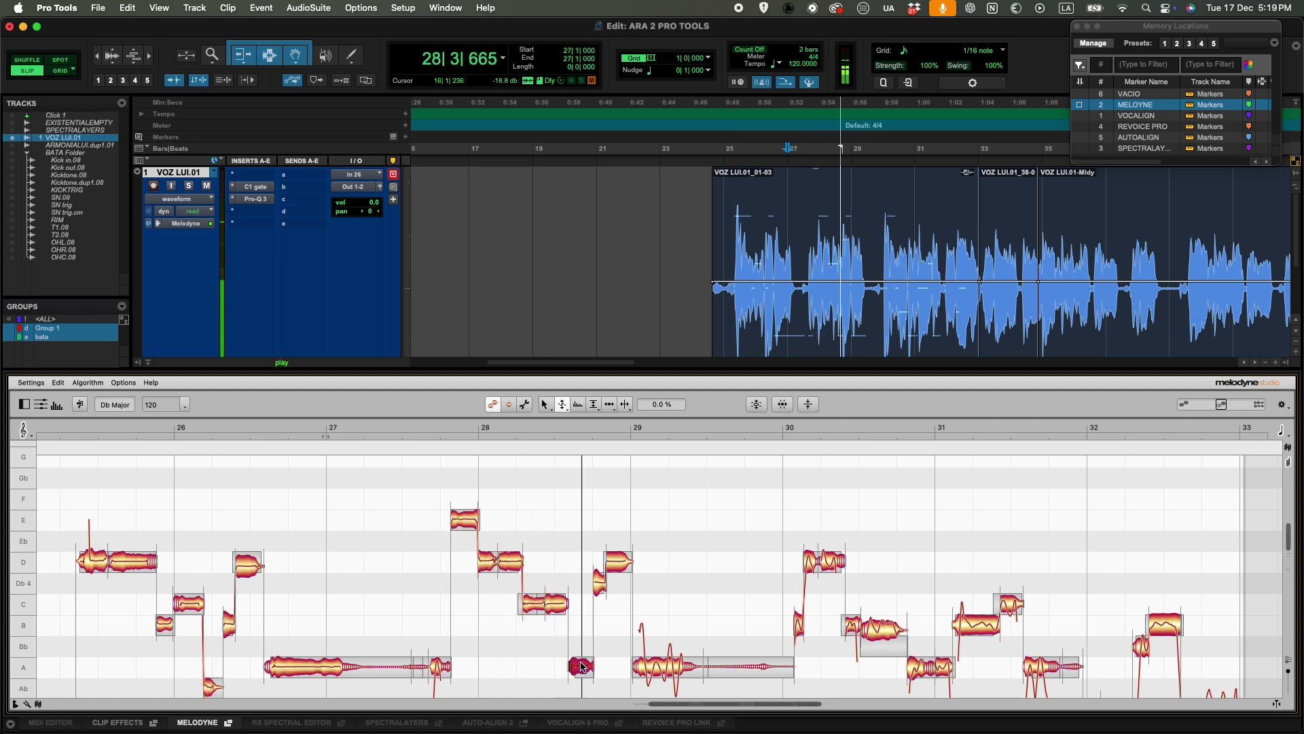
key(space)
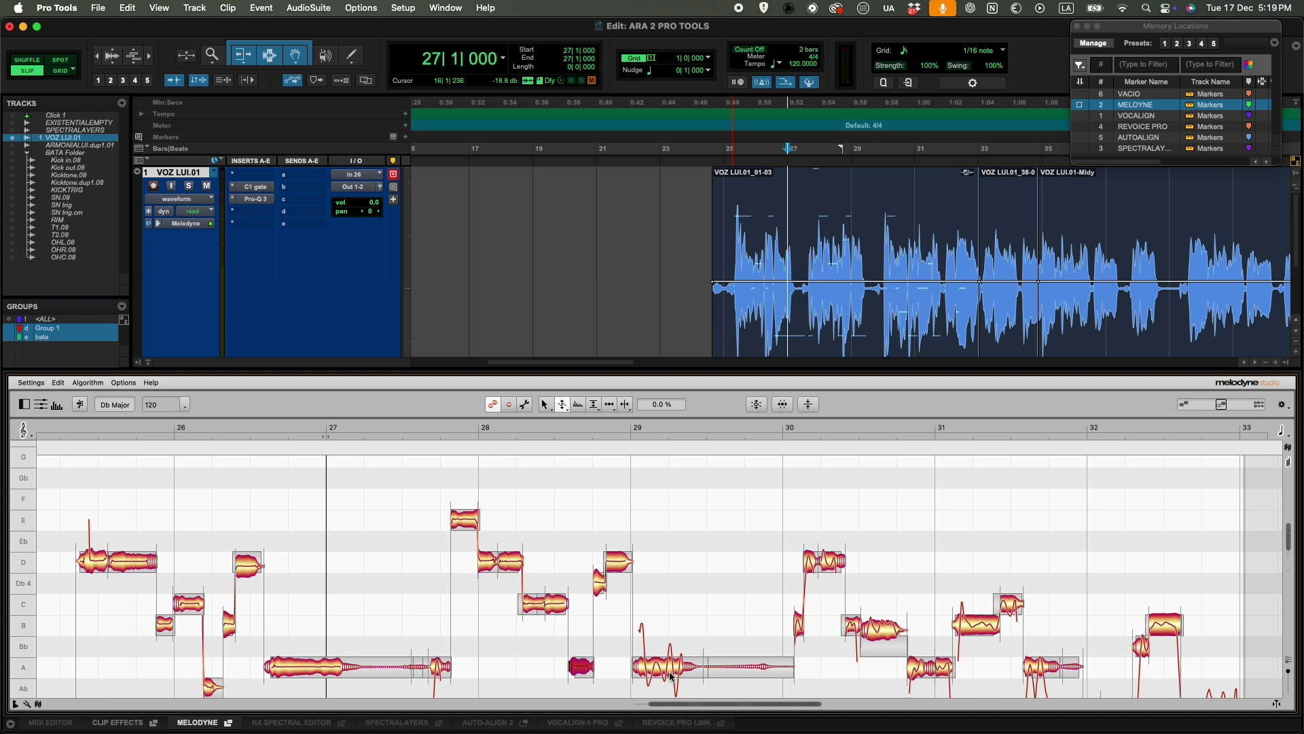
Float the Melodyne editor in its own window, move it right, then close it.
click(229, 722)
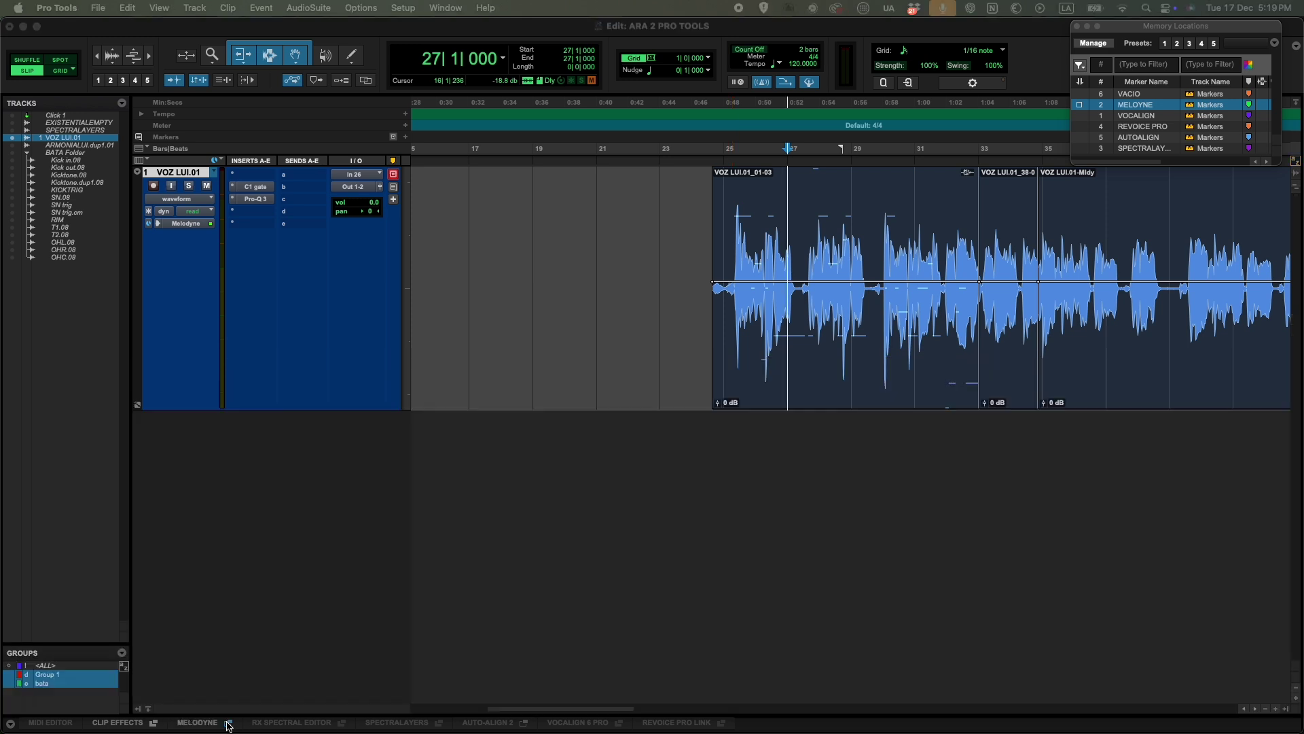
click(229, 722)
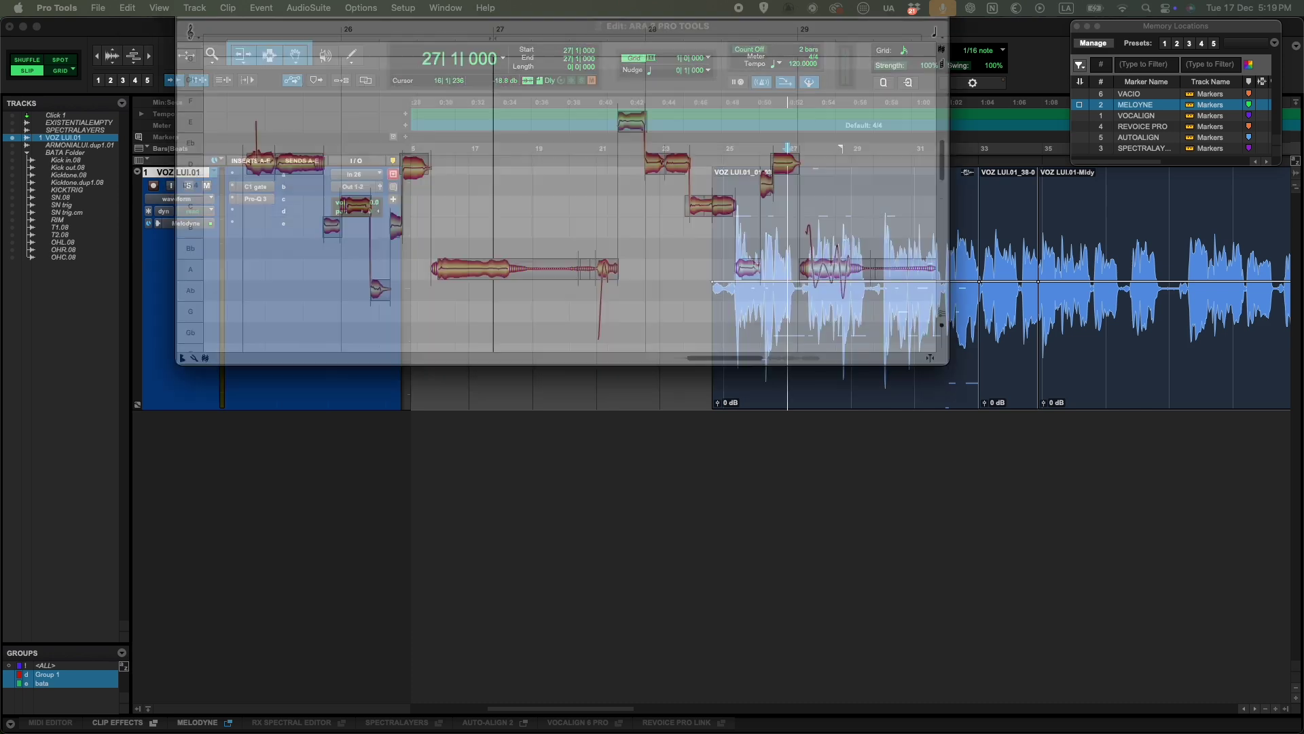
drag(603, 166, 644, 165)
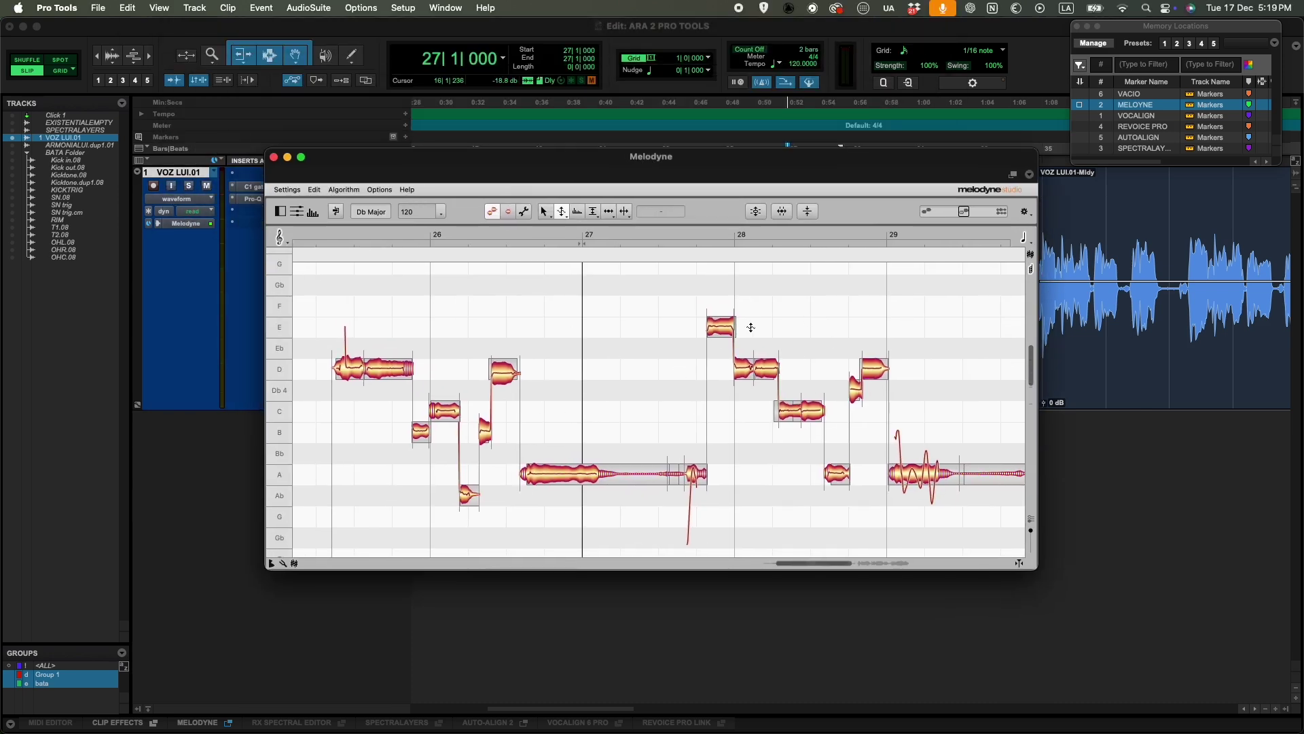
key(super+w)
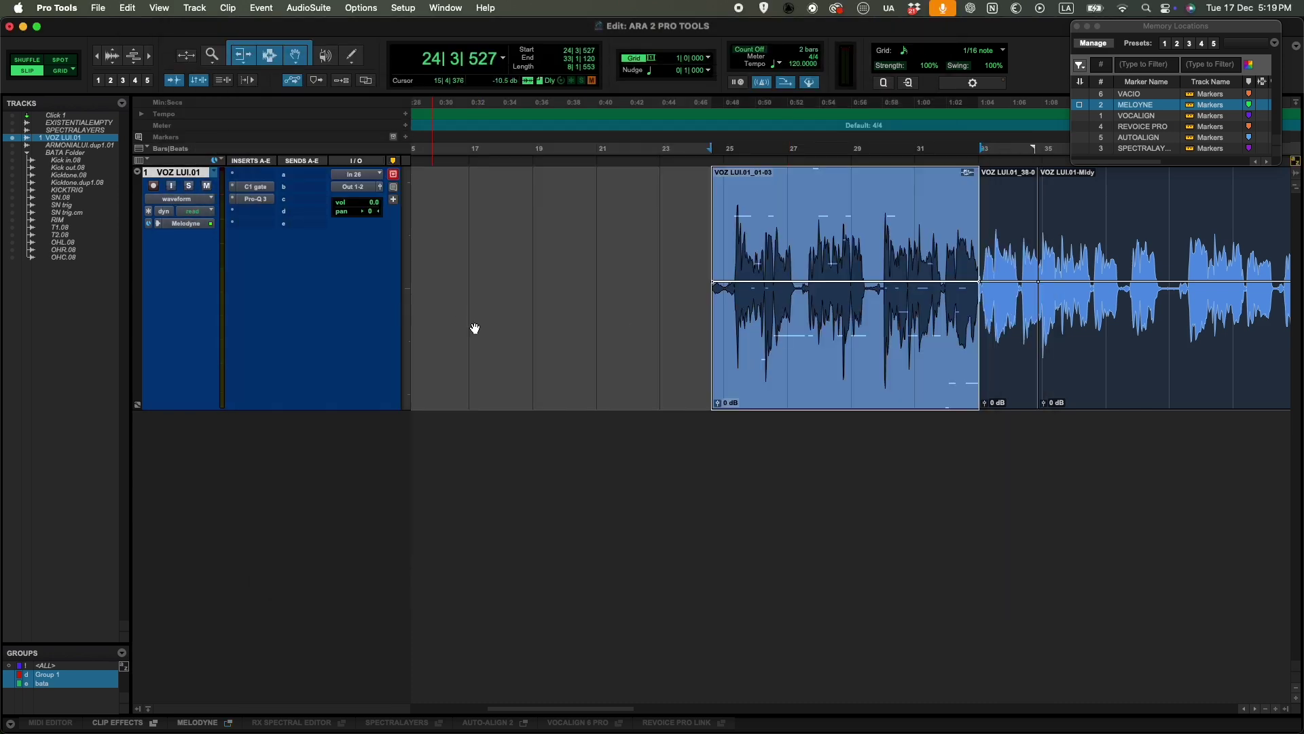
Render the Melodyne edits into the VOZ LUI.01 clip.
right_click(839, 362)
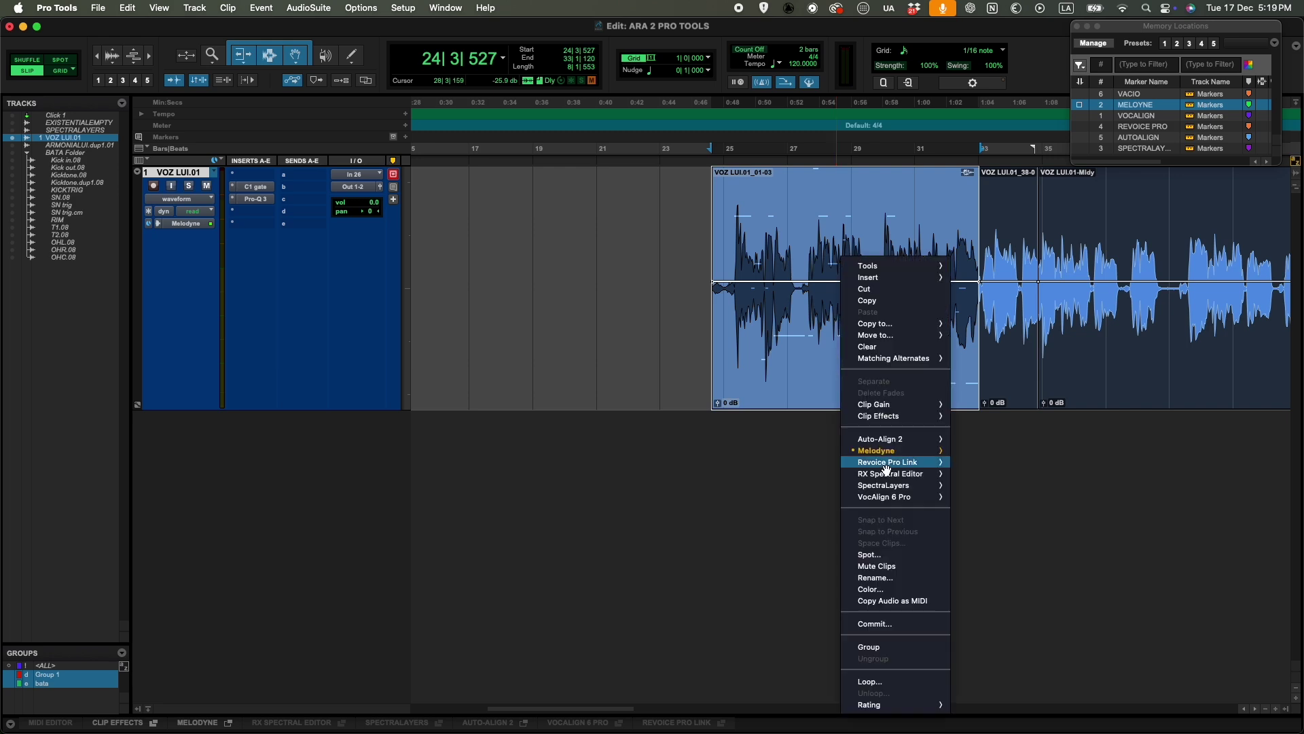
mouse_move(874, 453)
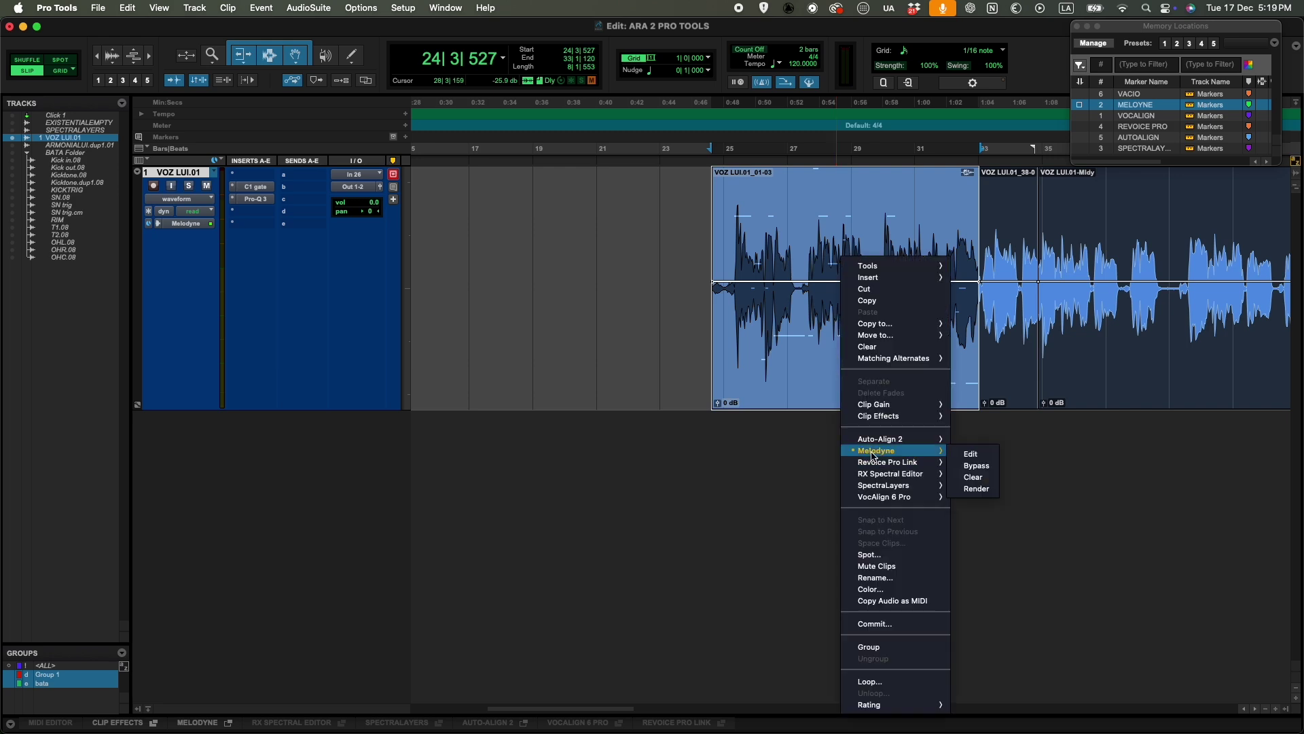
click(976, 489)
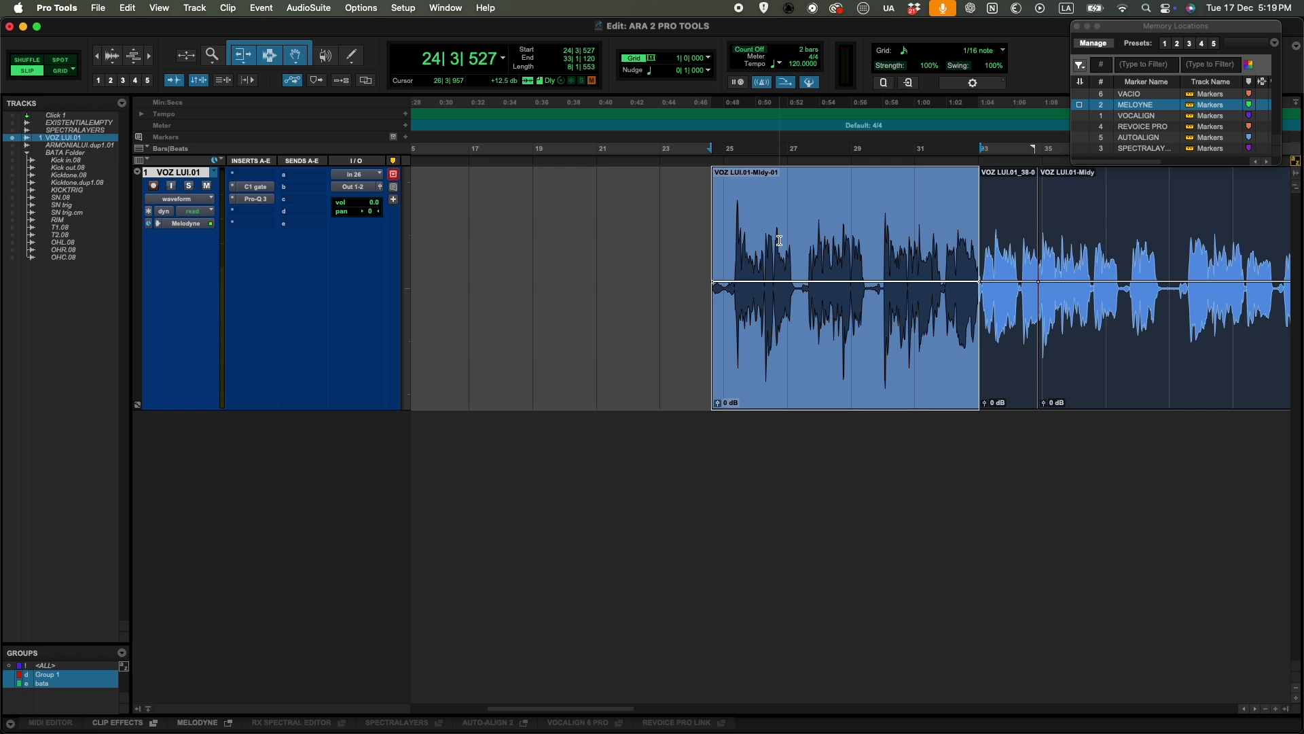
Reopen the rendered VOZ LUI.01-Mldy-01 clip with Melodyne > Edit.
right_click(826, 257)
mouse_move(863, 452)
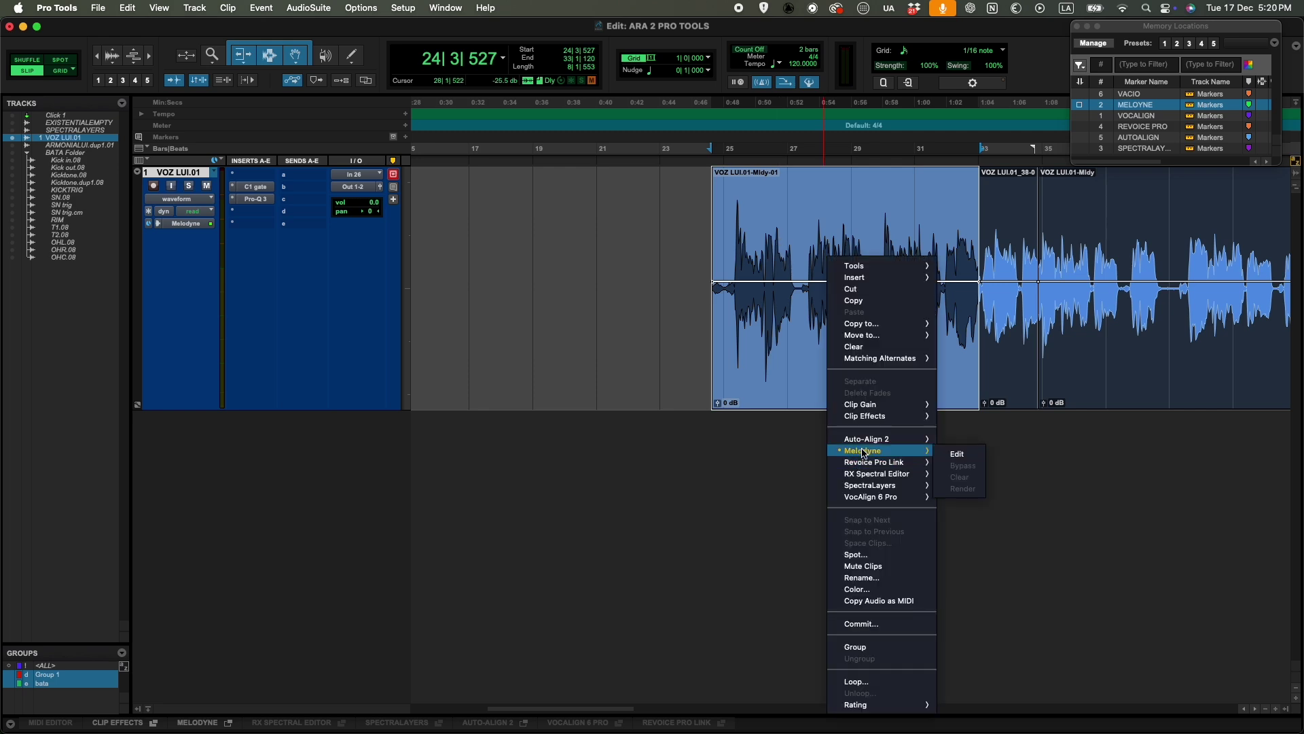
click(956, 454)
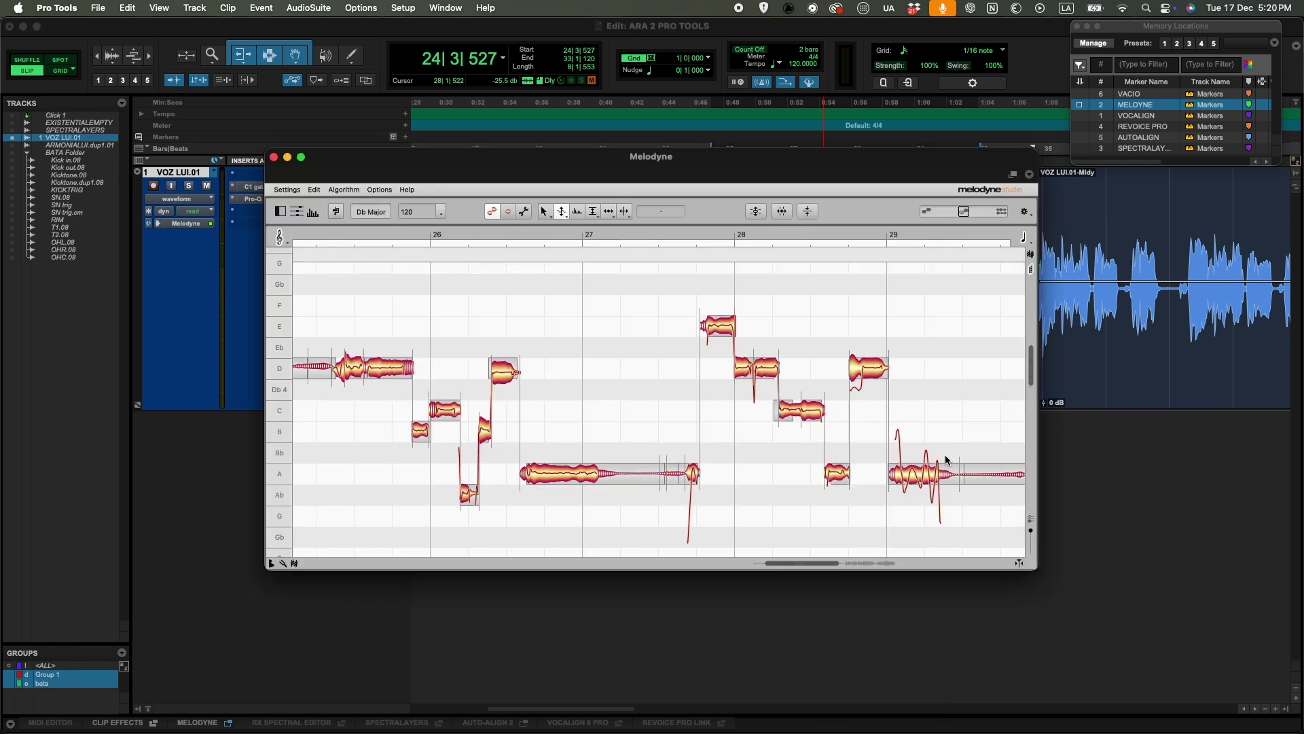
Close Melodyne, set the VOZ LUI.01 track's ARA slot to None, and commit the clips.
key(super+w)
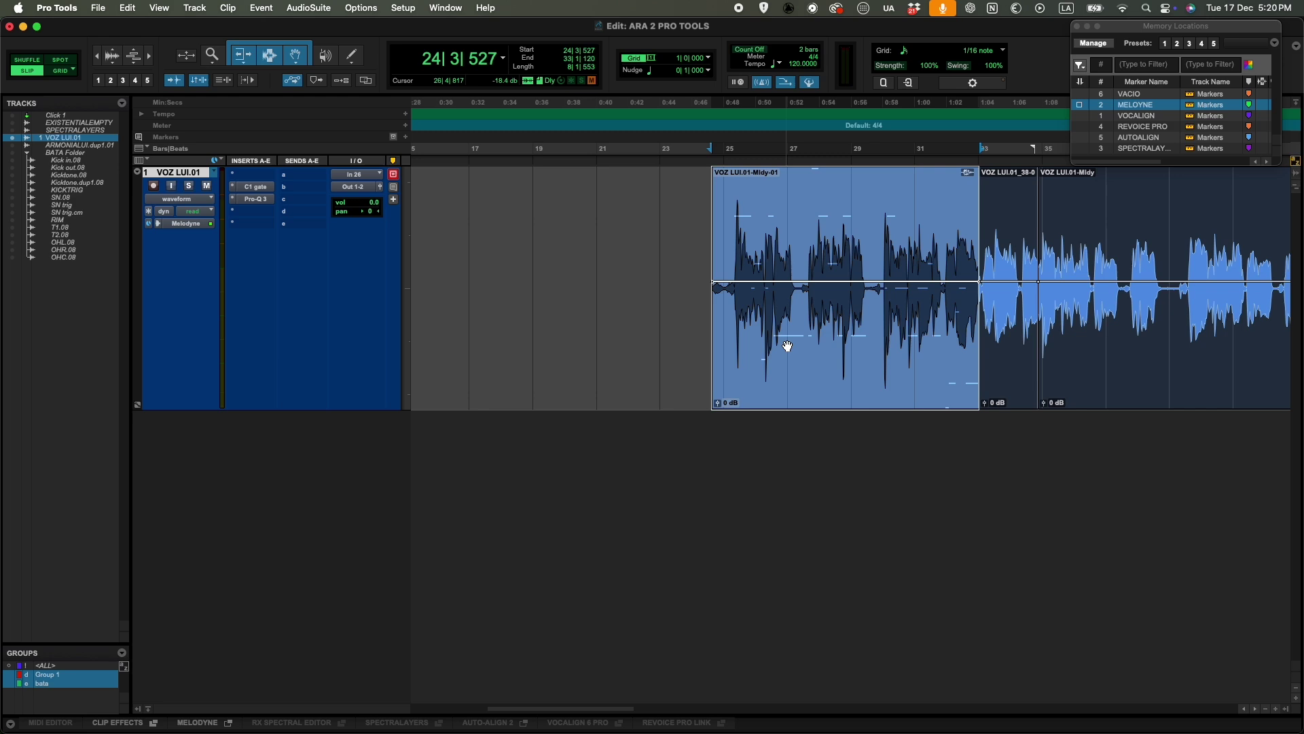
click(163, 226)
click(178, 97)
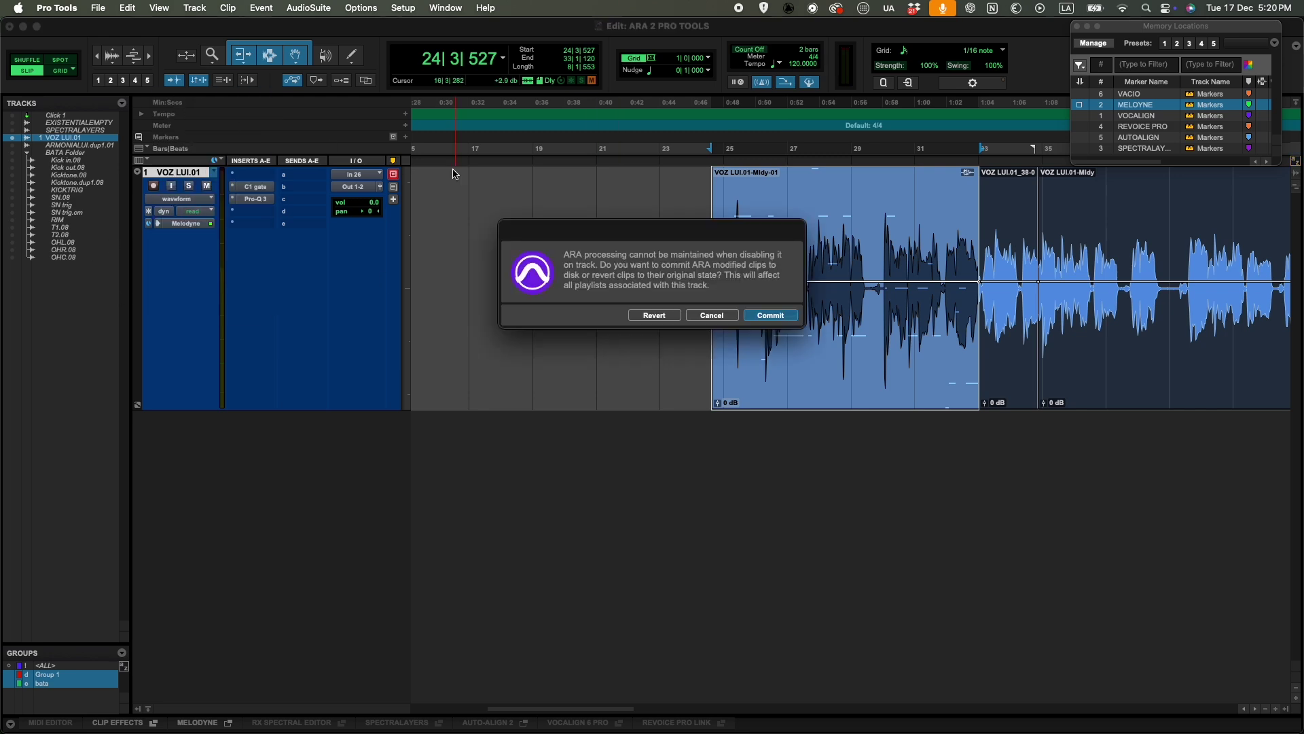
click(771, 316)
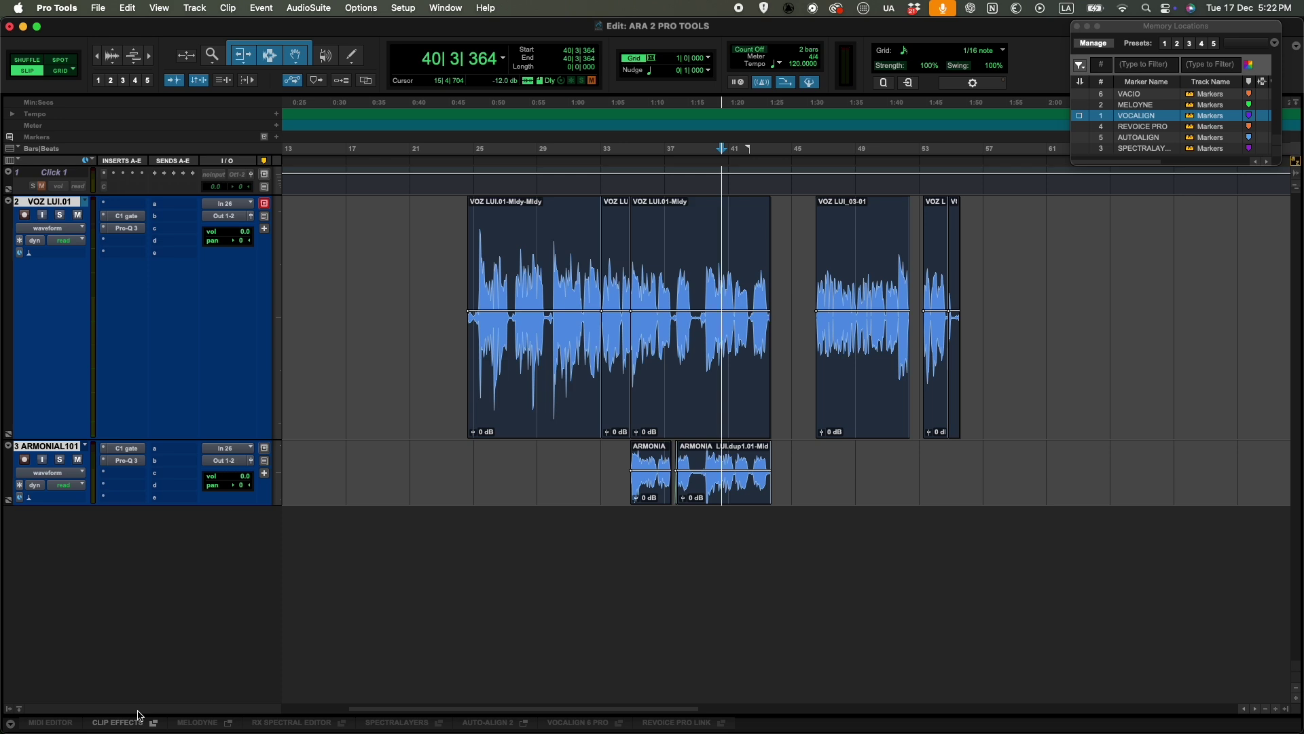
Zoom to the VOZ LUI.01-Mldy clip, solo the vocal track, and play from near bar 41.
click(679, 405)
key(e)
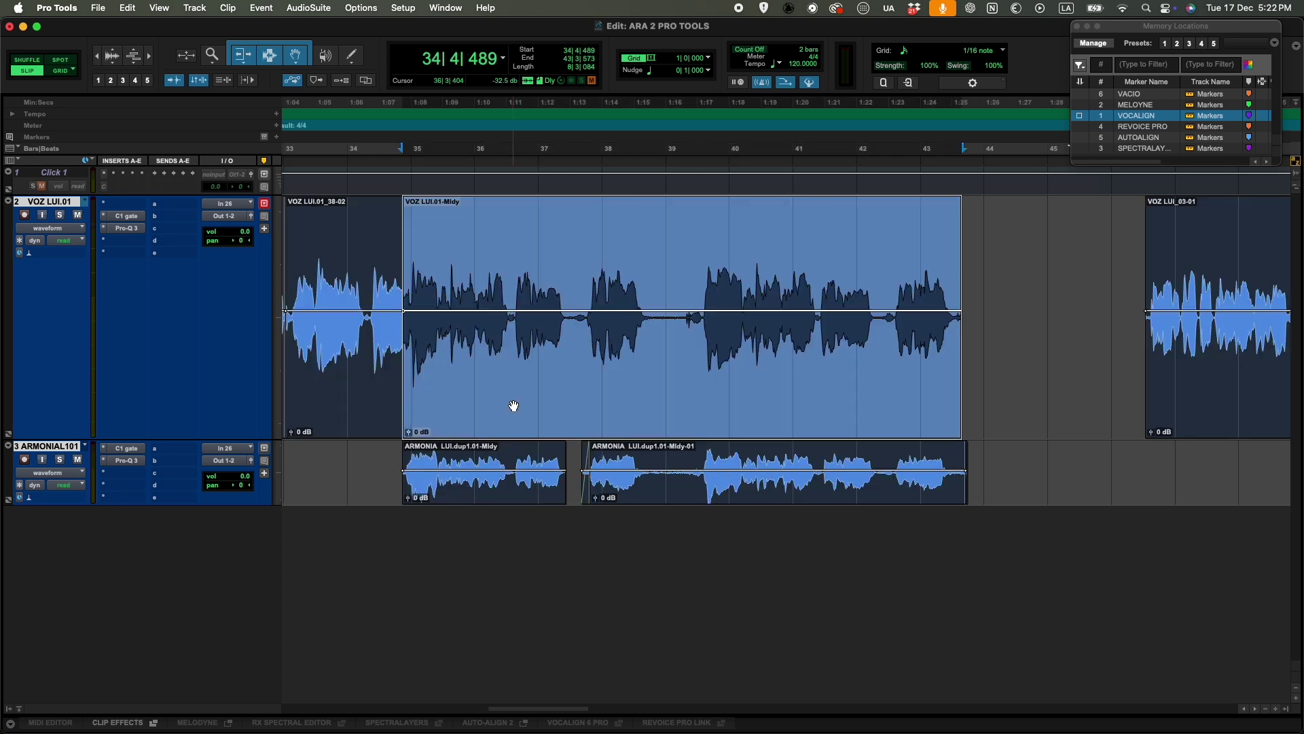
click(60, 215)
key(space)
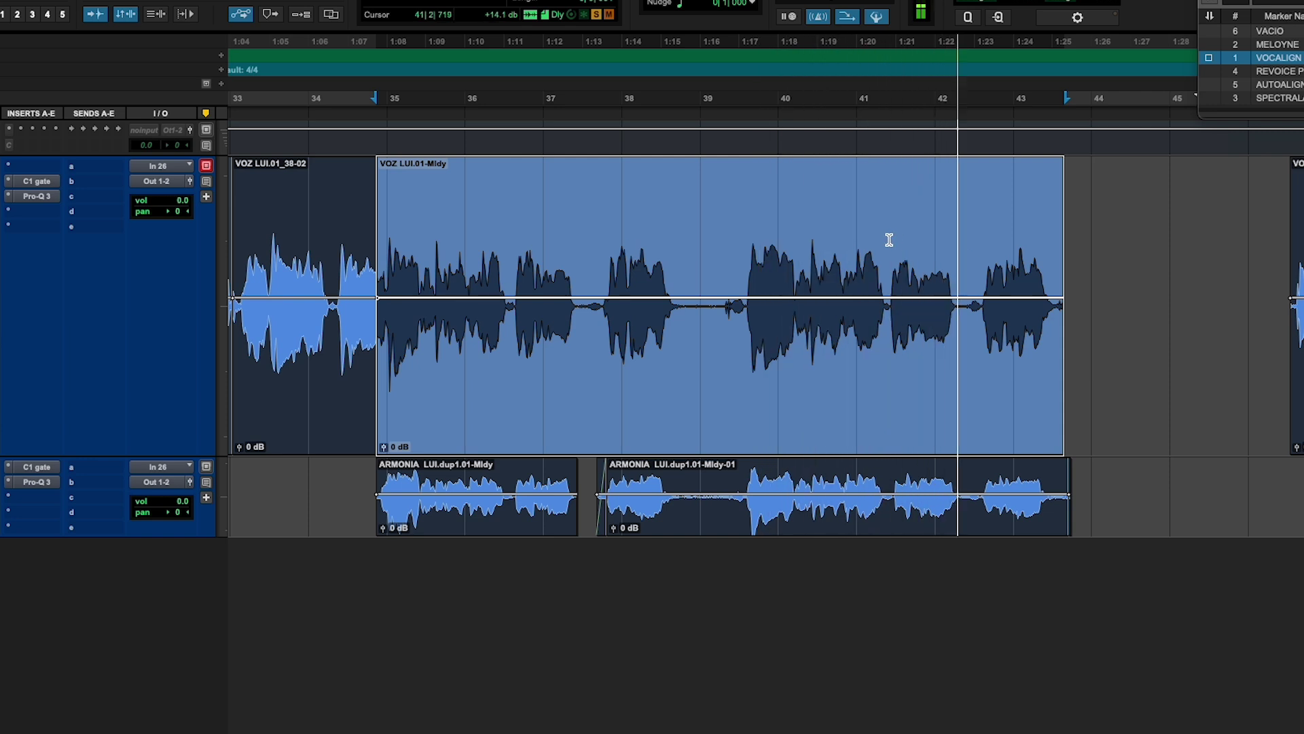
click(920, 225)
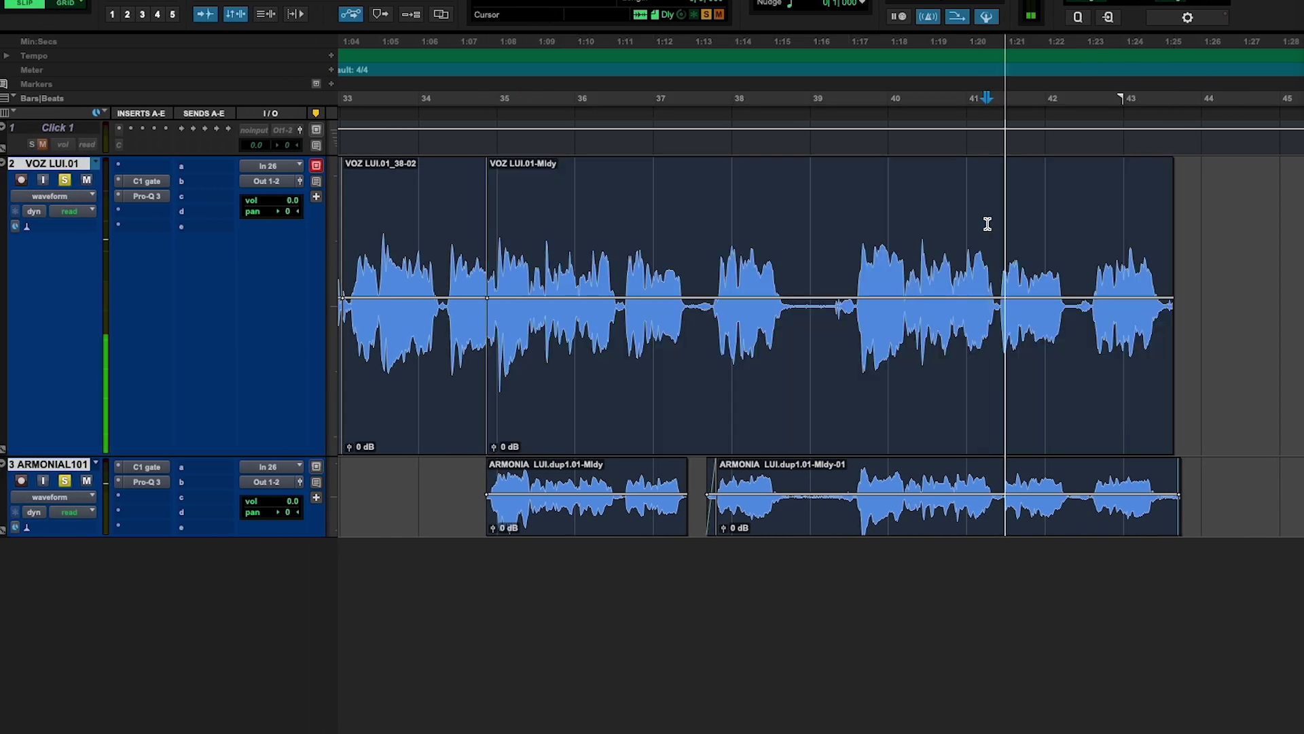
Select the VOZ LUI.01-Mldy clip plus both ARMONIA clips and open the ARA plug-in list.
click(910, 367)
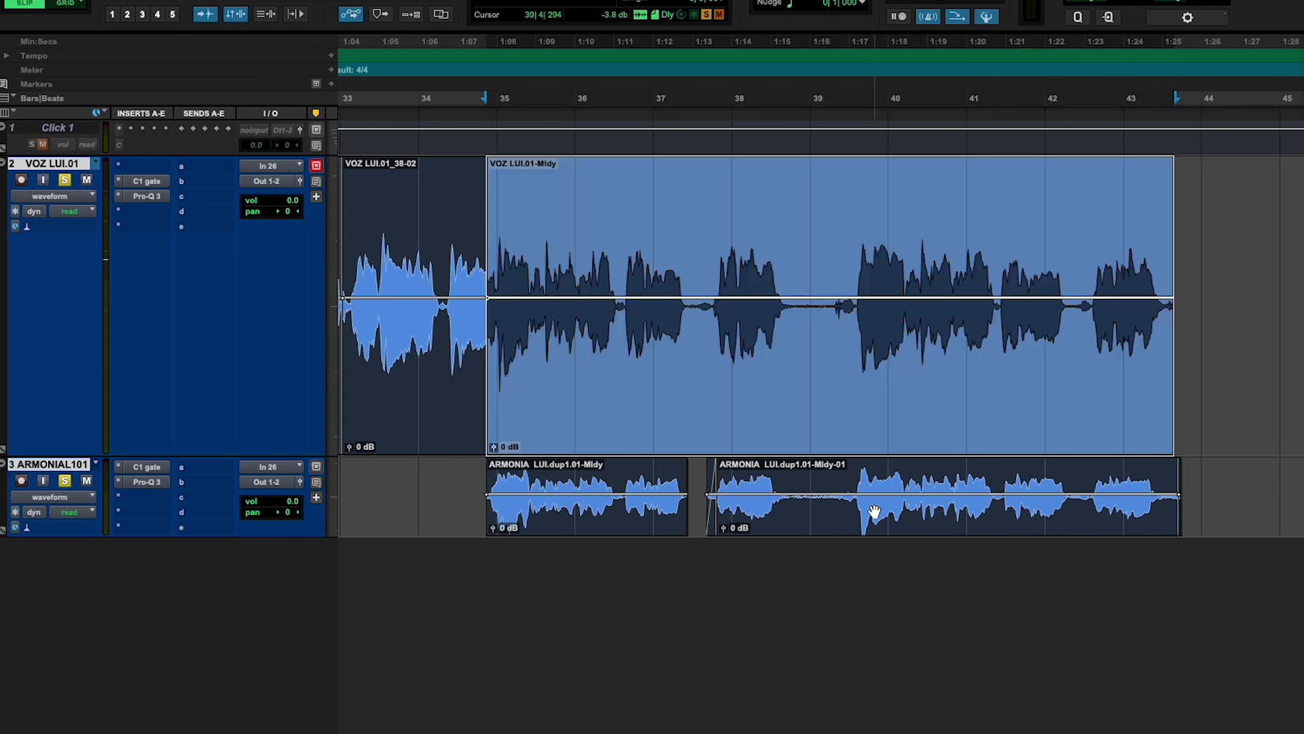
shift+click(873, 516)
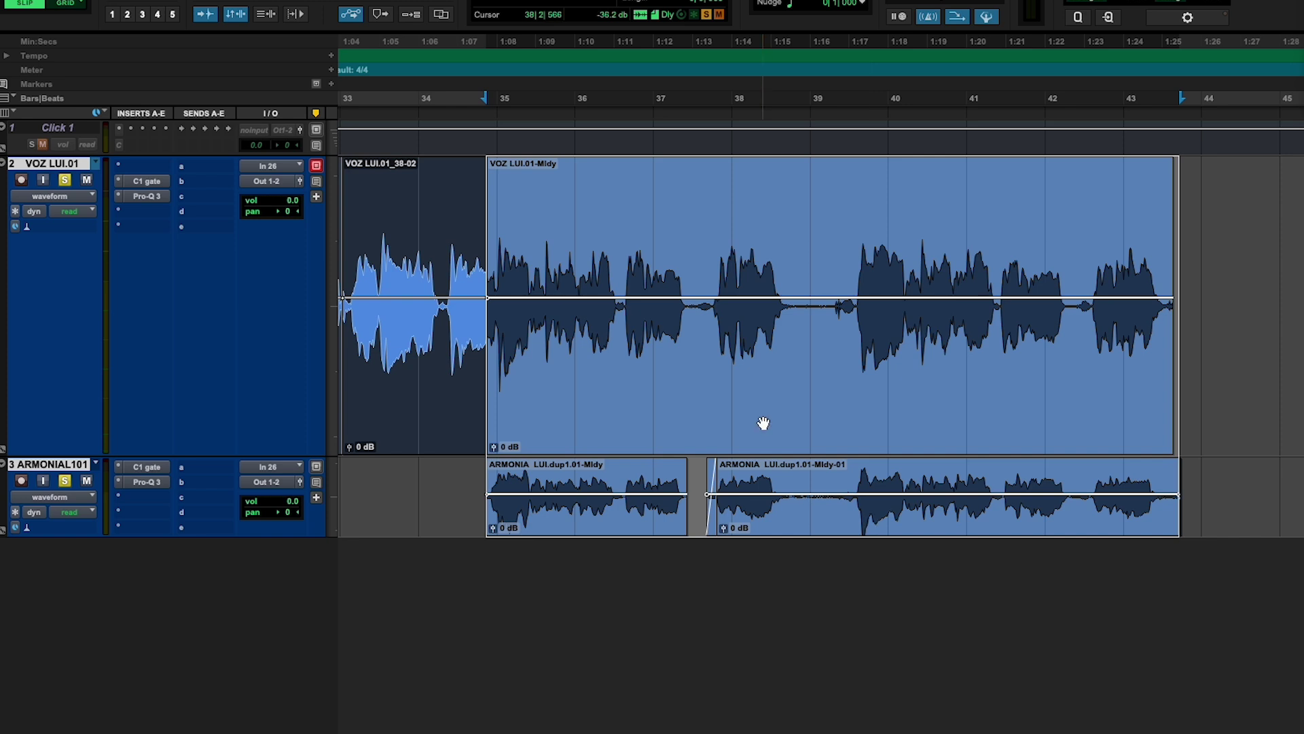
click(55, 226)
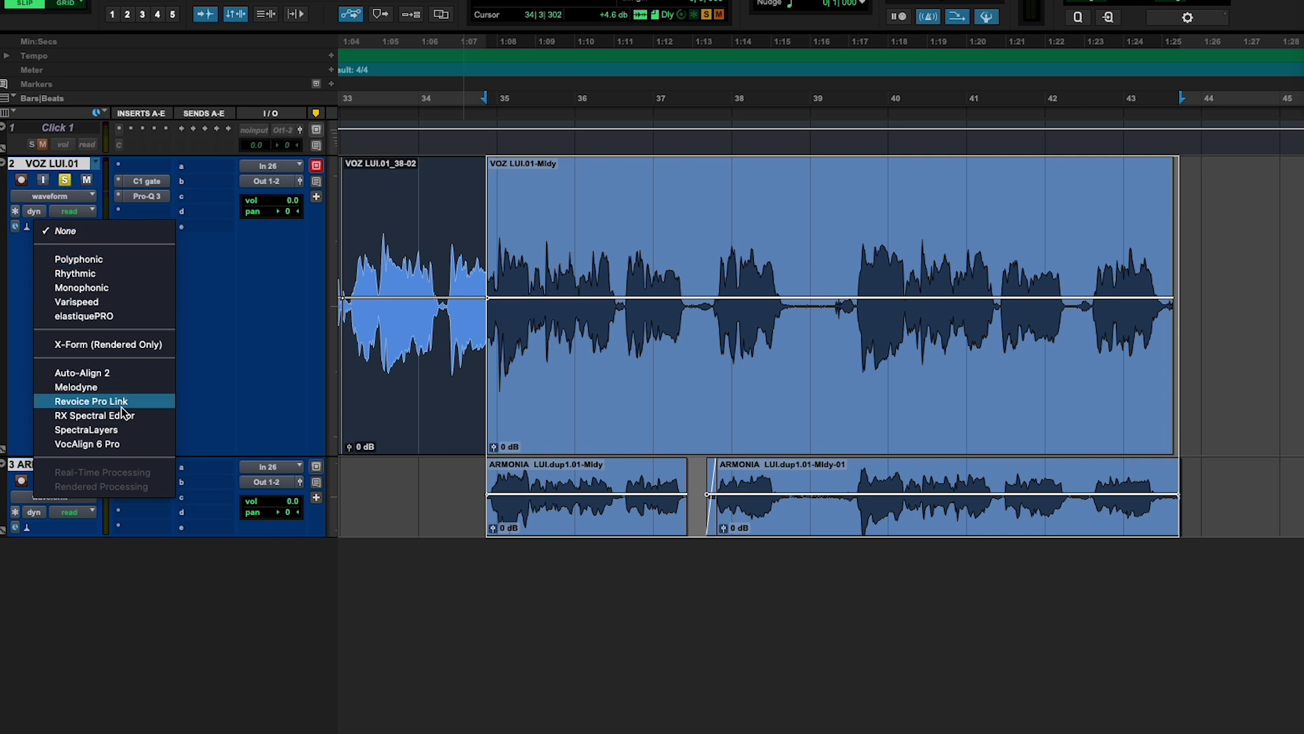
Switch to VocAlign 6 Pro, capture VOZ LUI.01-Mldy as Guide, then select both ARMONIA clips.
click(124, 445)
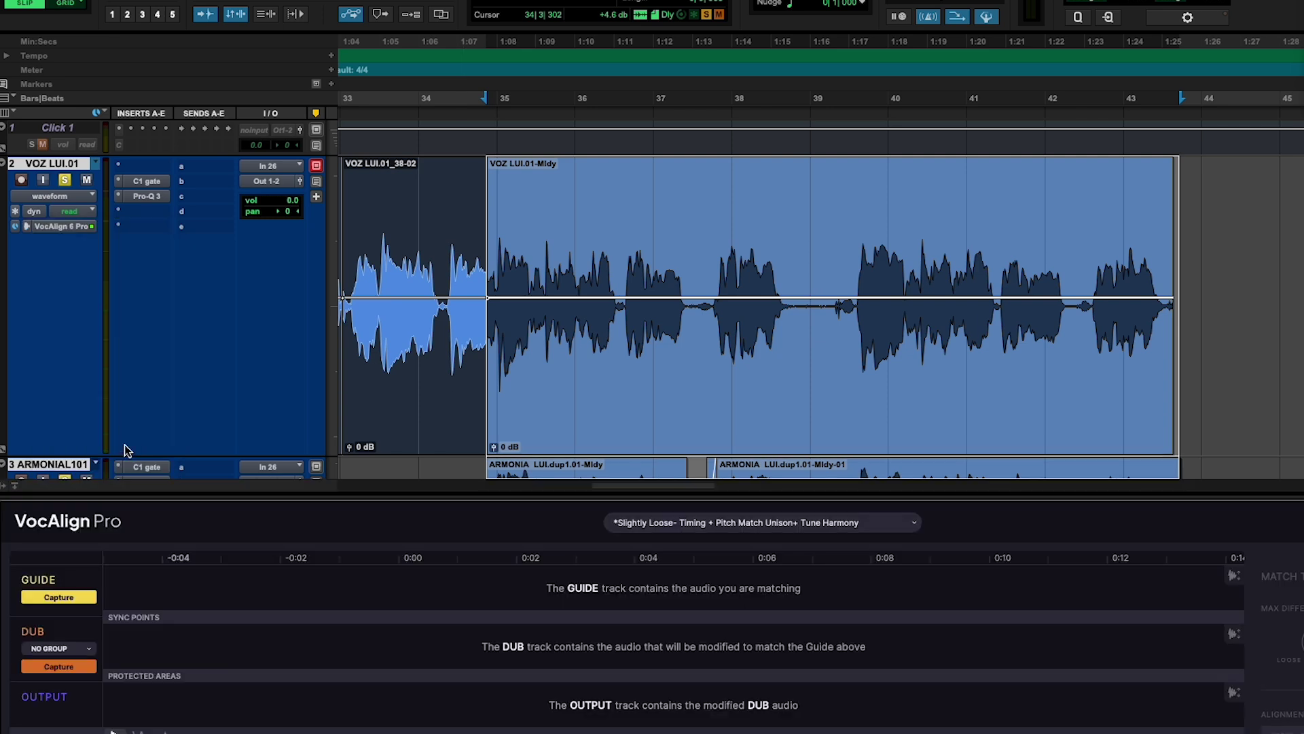
scroll(689, 222, down, 4)
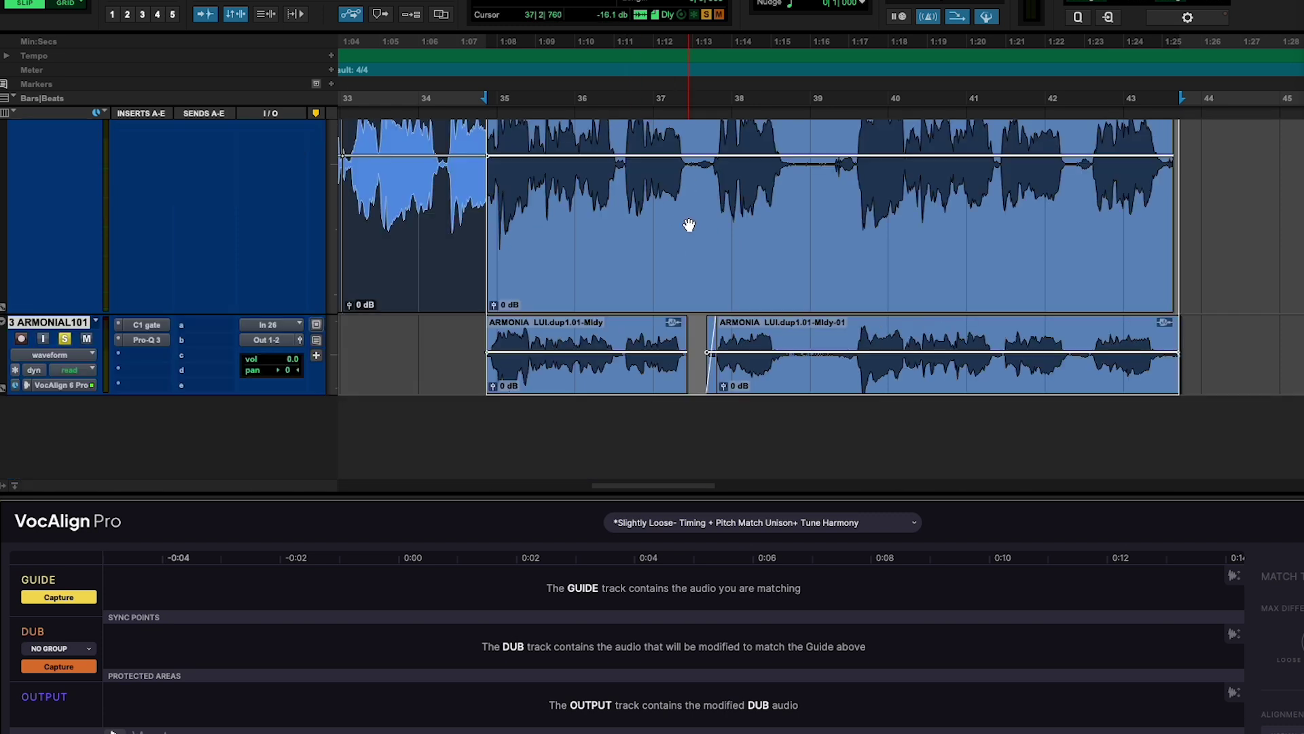
scroll(689, 225, up, 3)
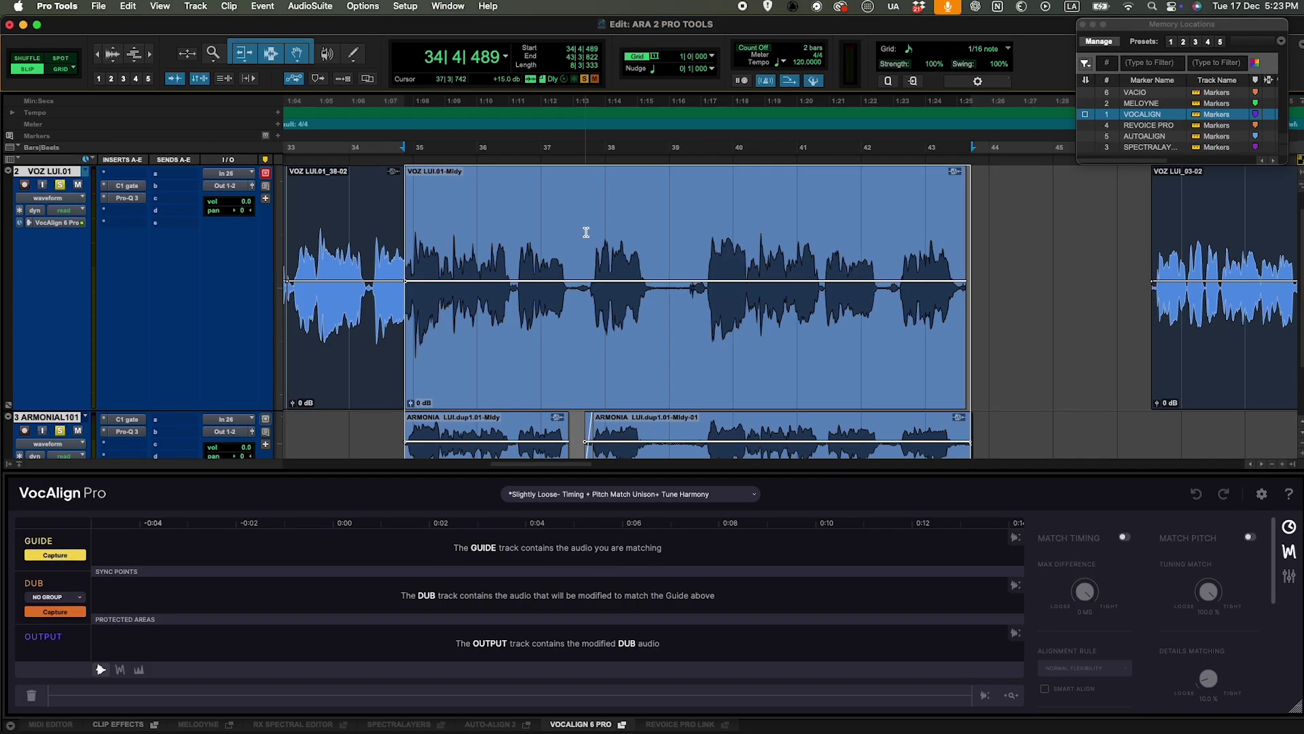
click(585, 265)
click(589, 349)
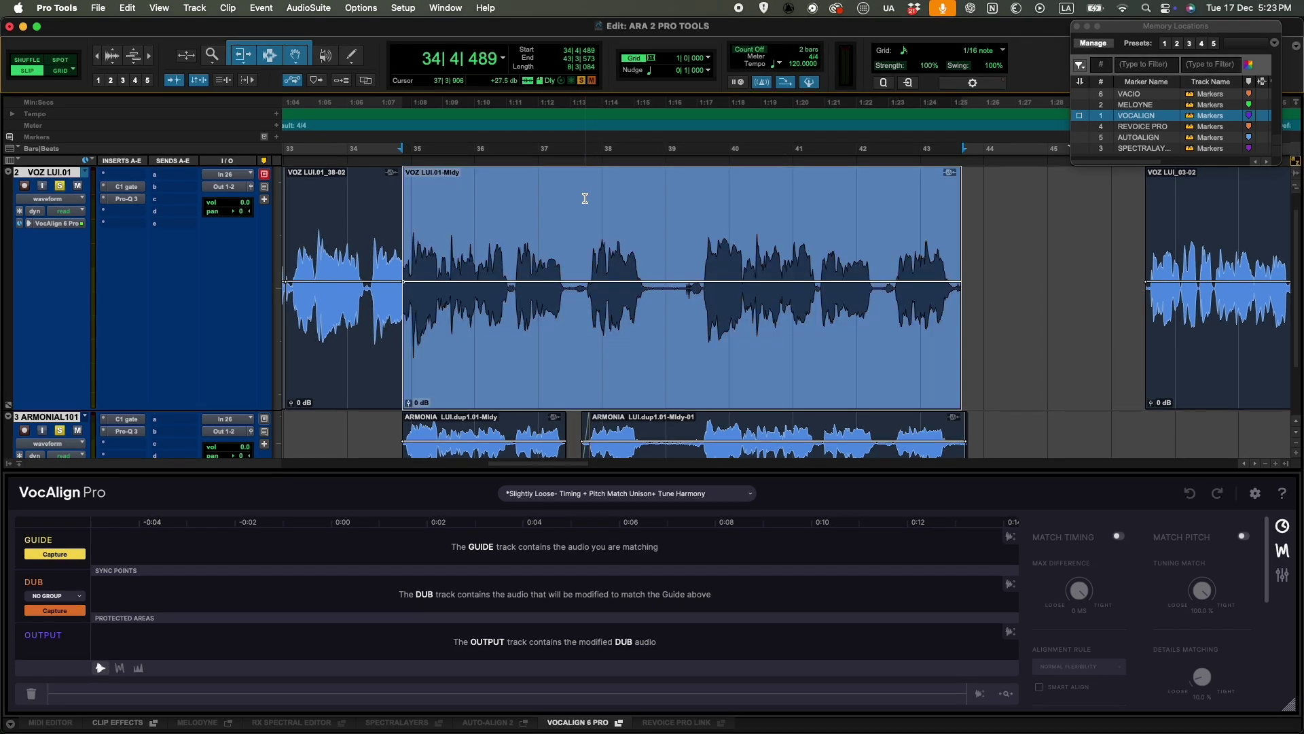
click(49, 554)
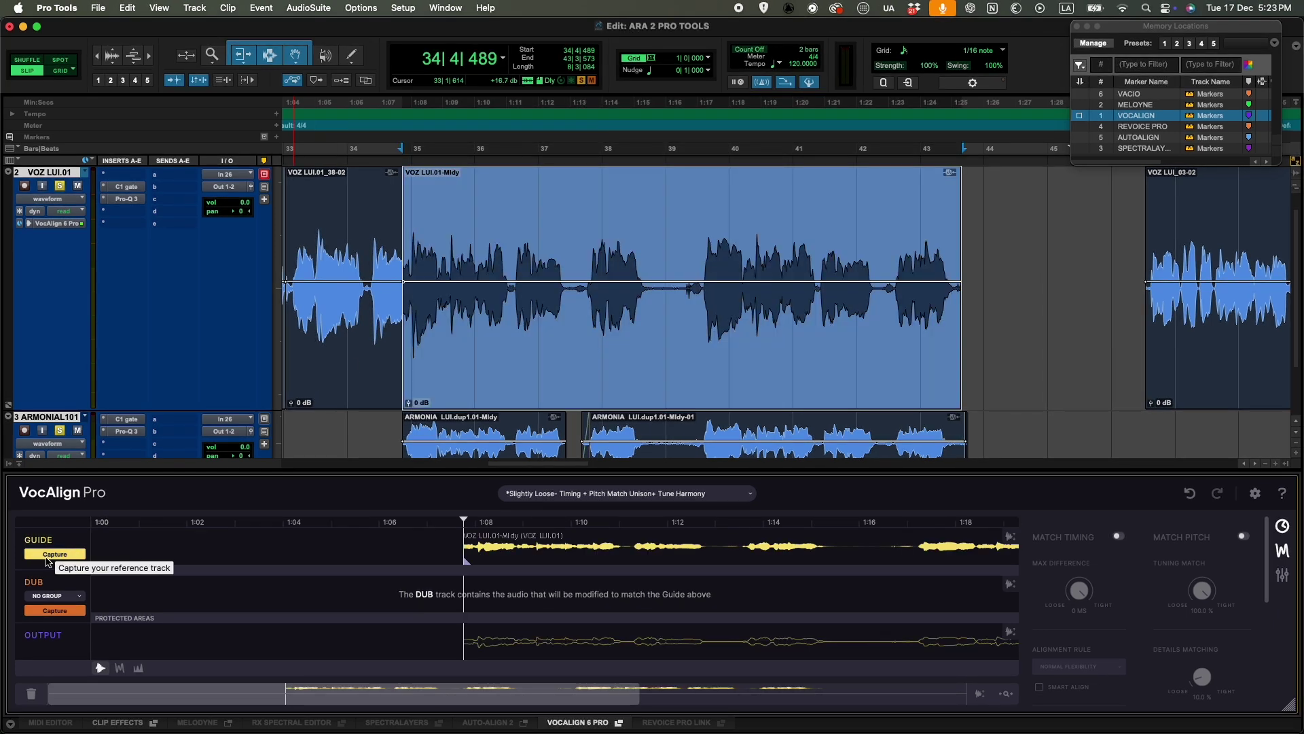
click(506, 453)
shift+click(643, 449)
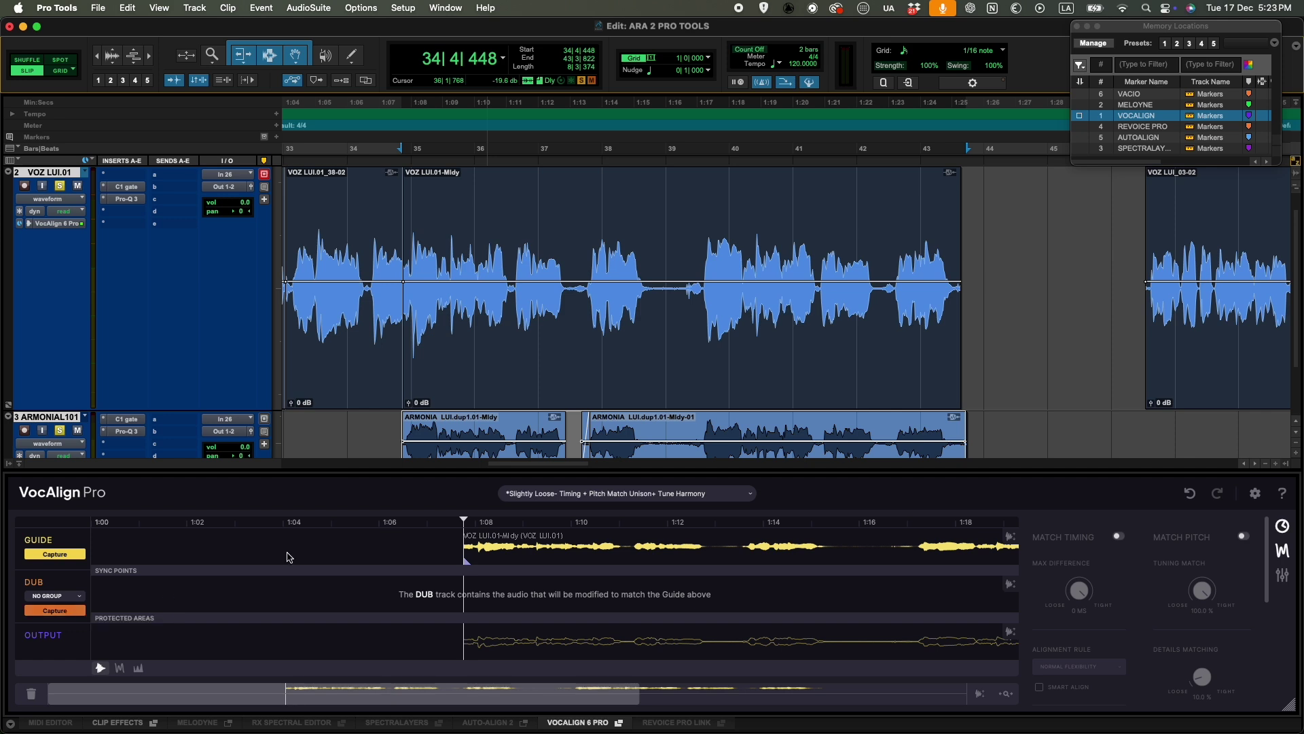
Choose the Vocal > Harmony > High Pitch Dub- Tight Timing preset, capture ARMONIA as Dub, and play.
click(569, 501)
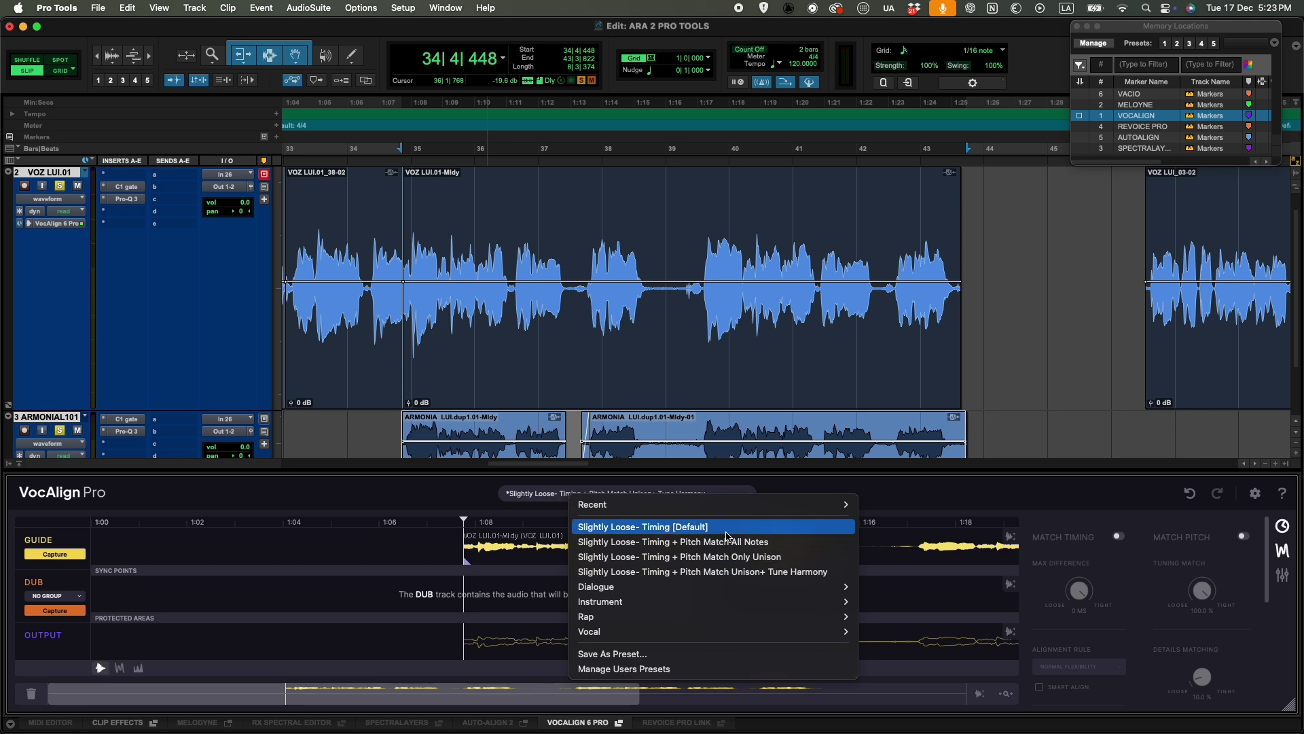
mouse_move(589, 631)
mouse_move(883, 645)
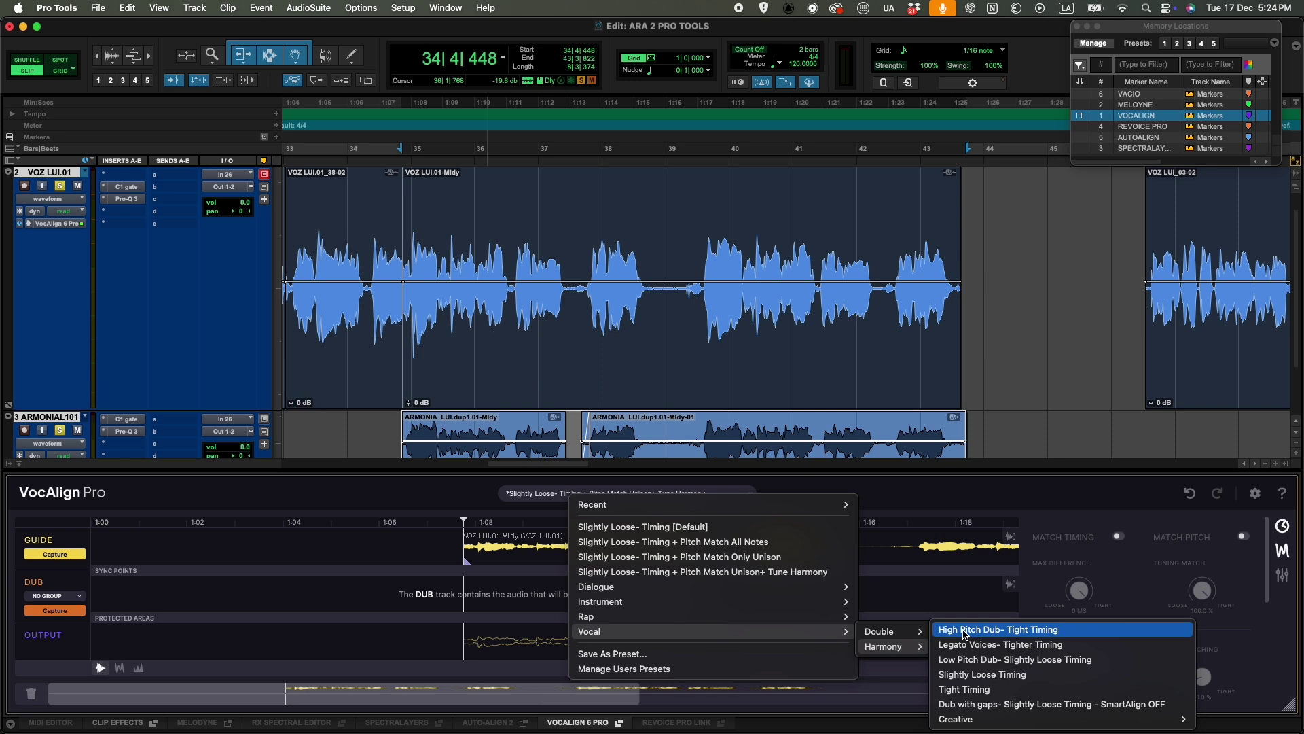
click(966, 630)
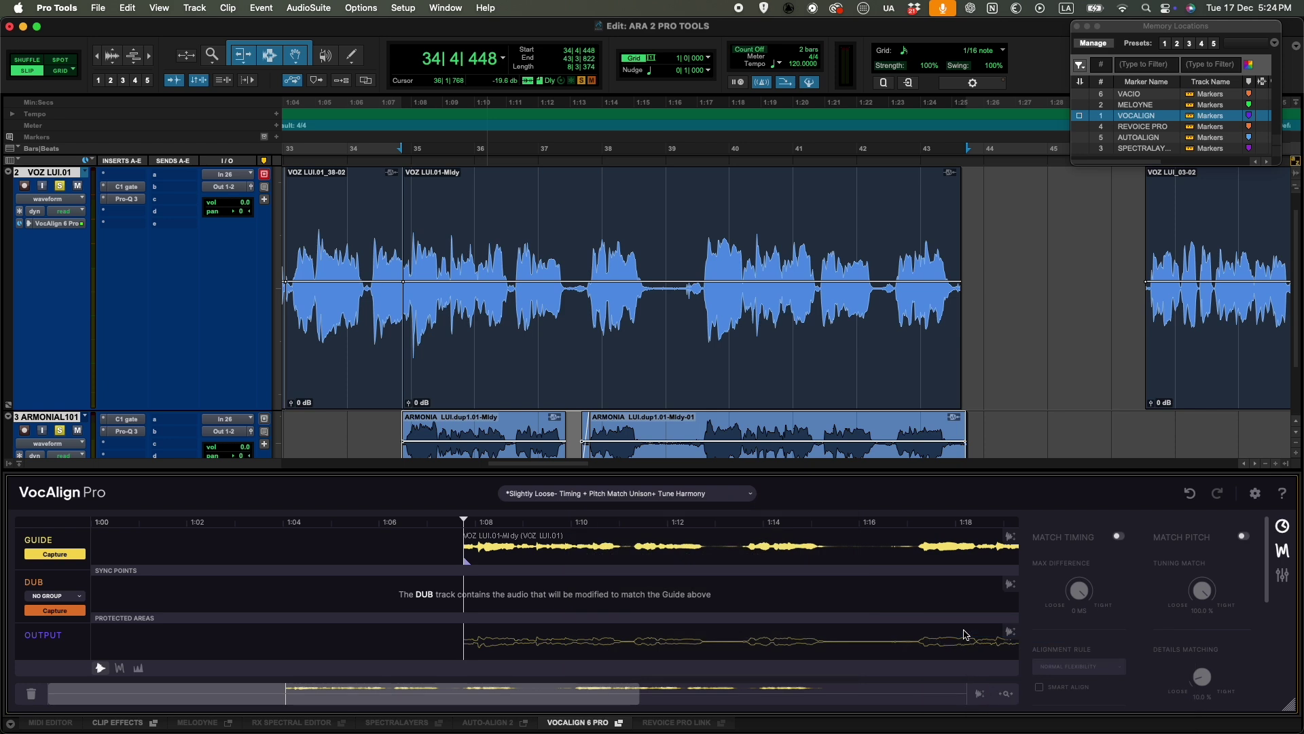
click(38, 615)
key(space)
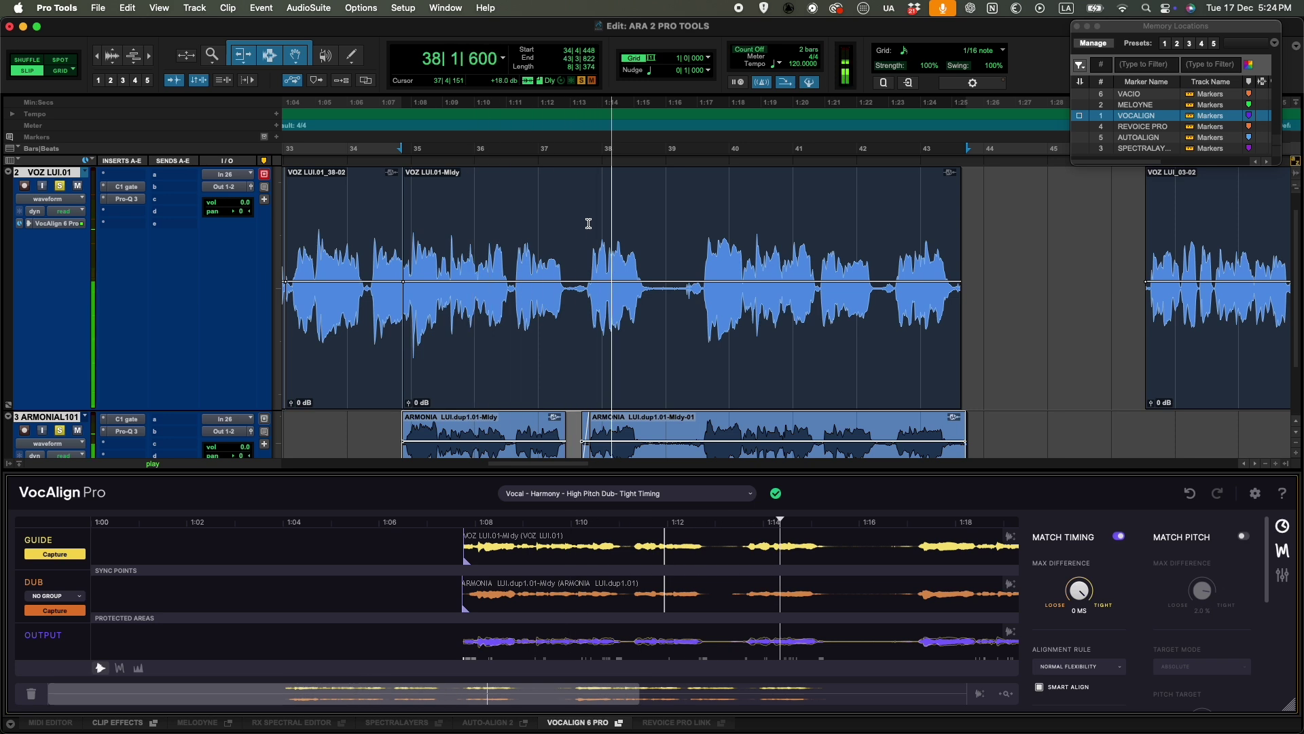
scroll(611, 272, down, 3)
key(space)
click(737, 494)
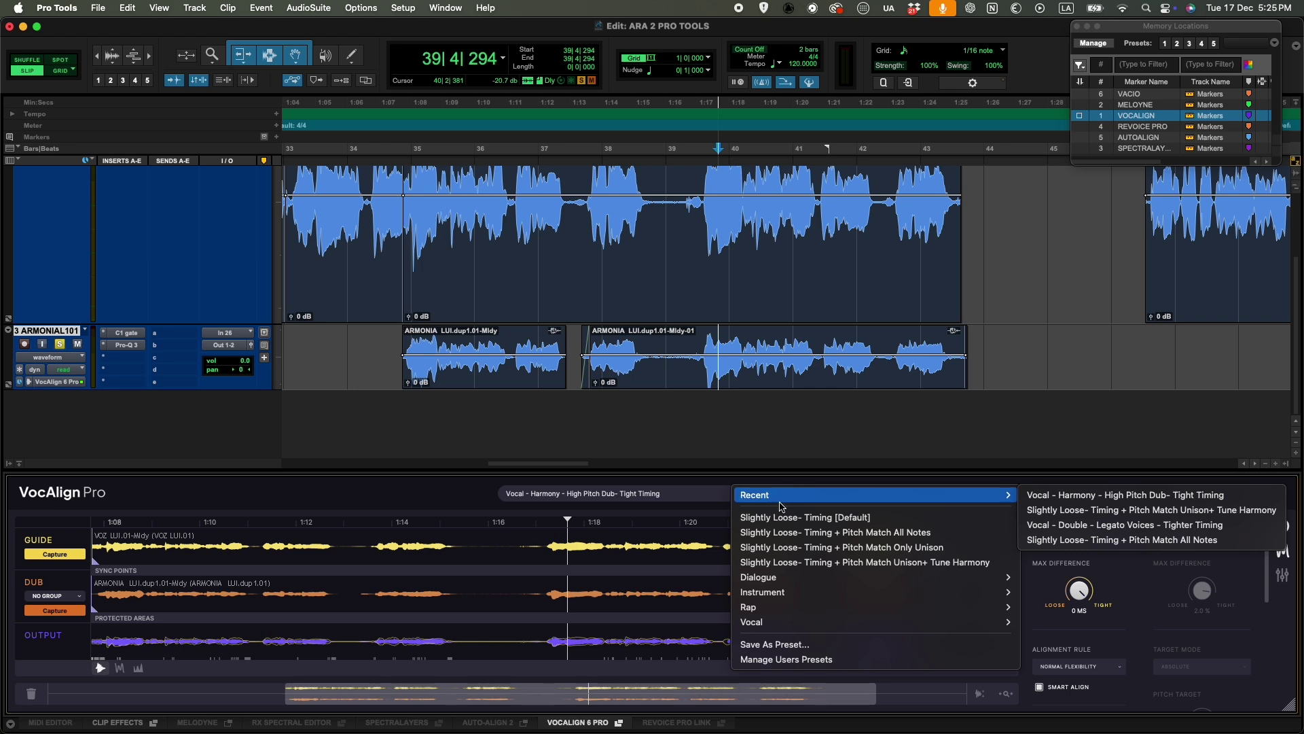
click(856, 564)
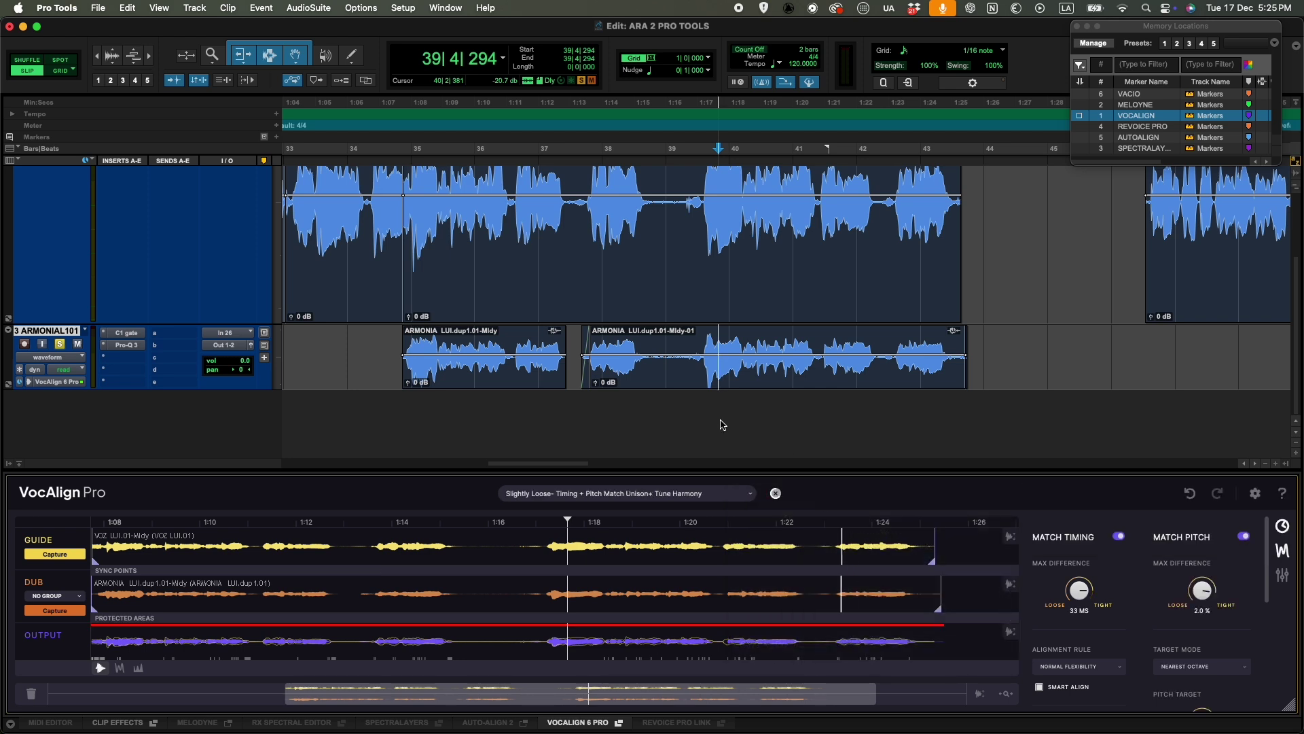
key(space)
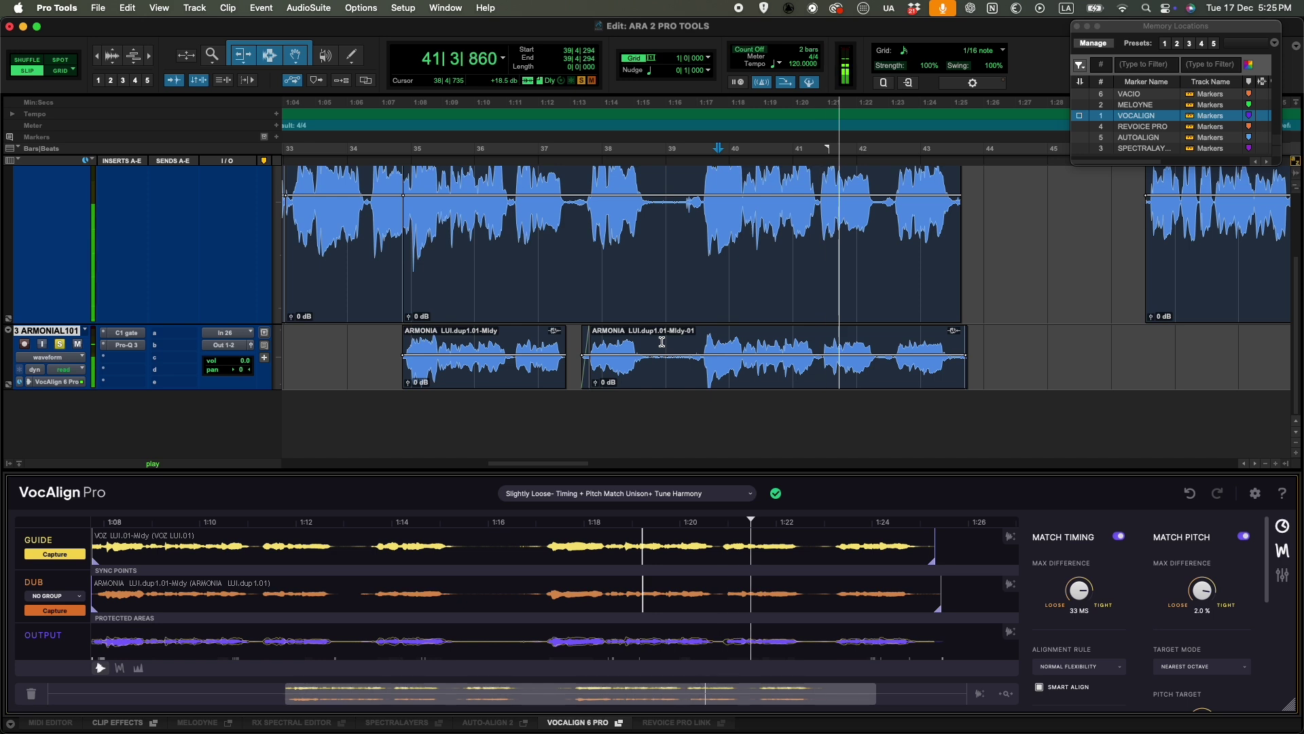
key(space)
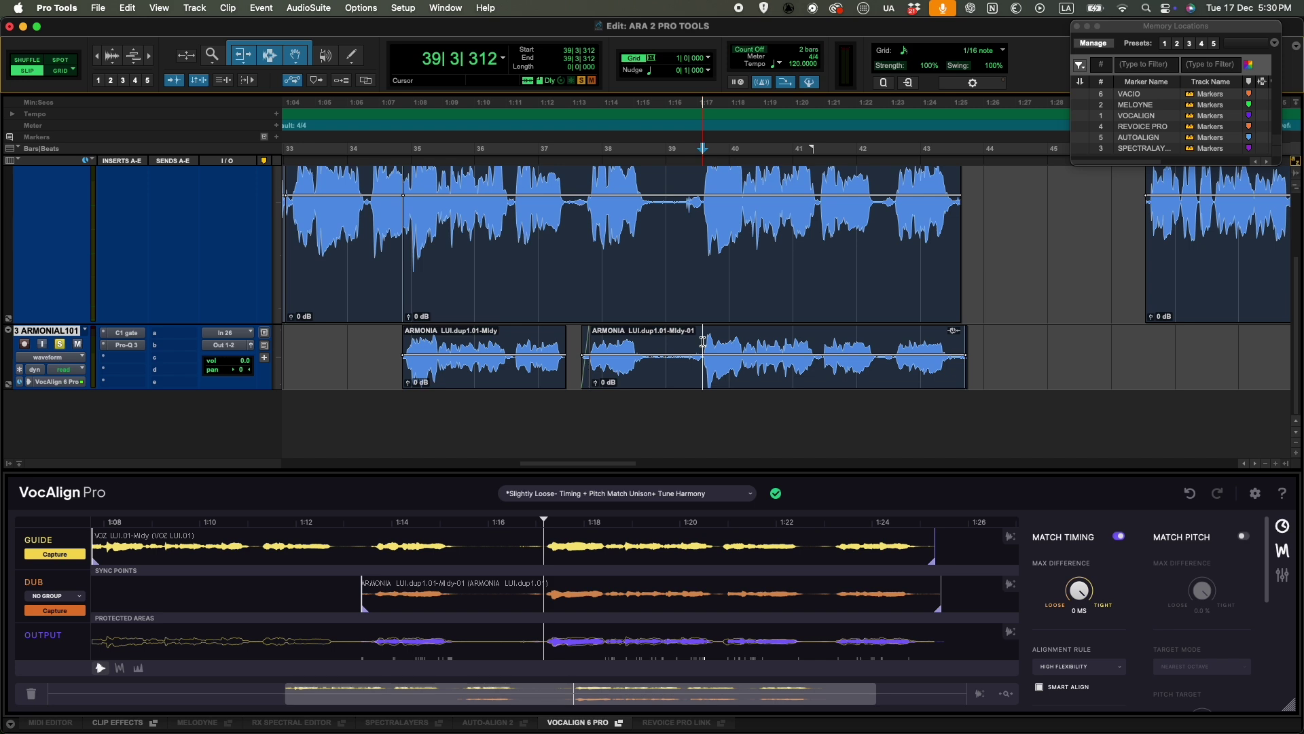
key(space)
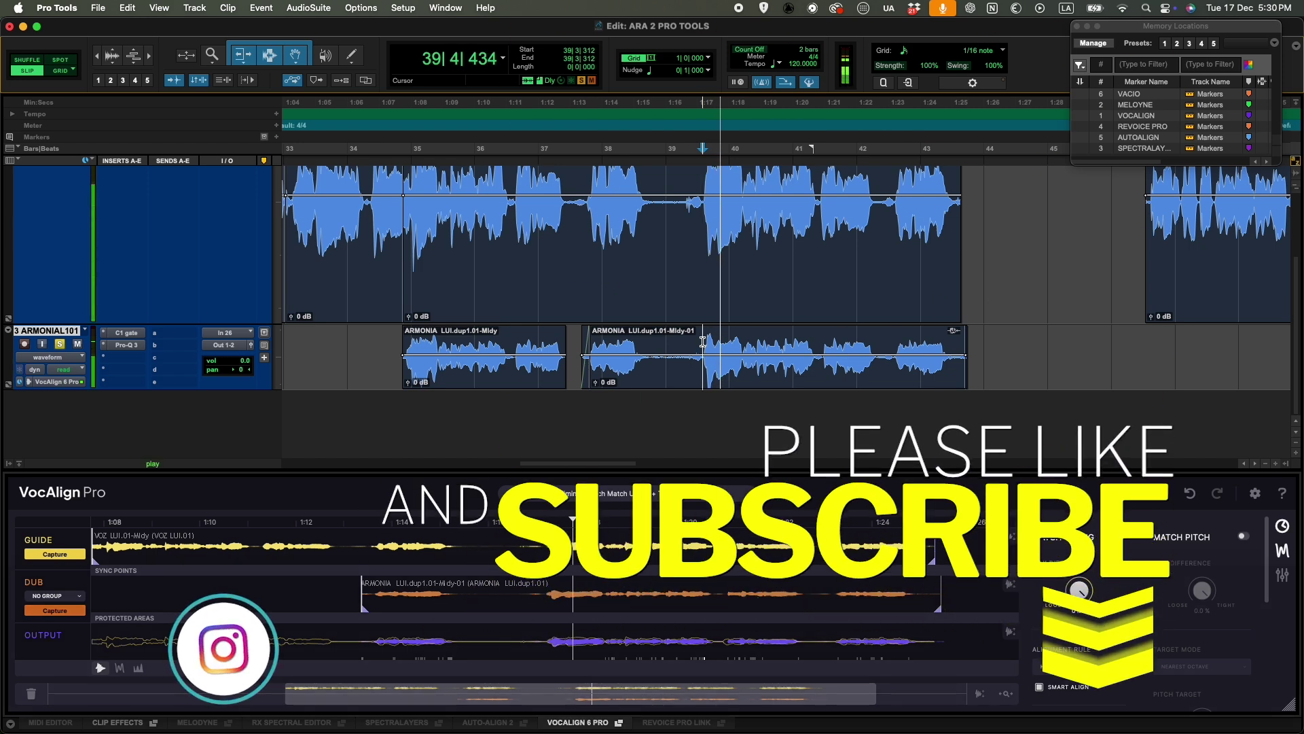
Audition the second harmony clip, playing from just before its phrase, then stop.
key(space)
click(726, 383)
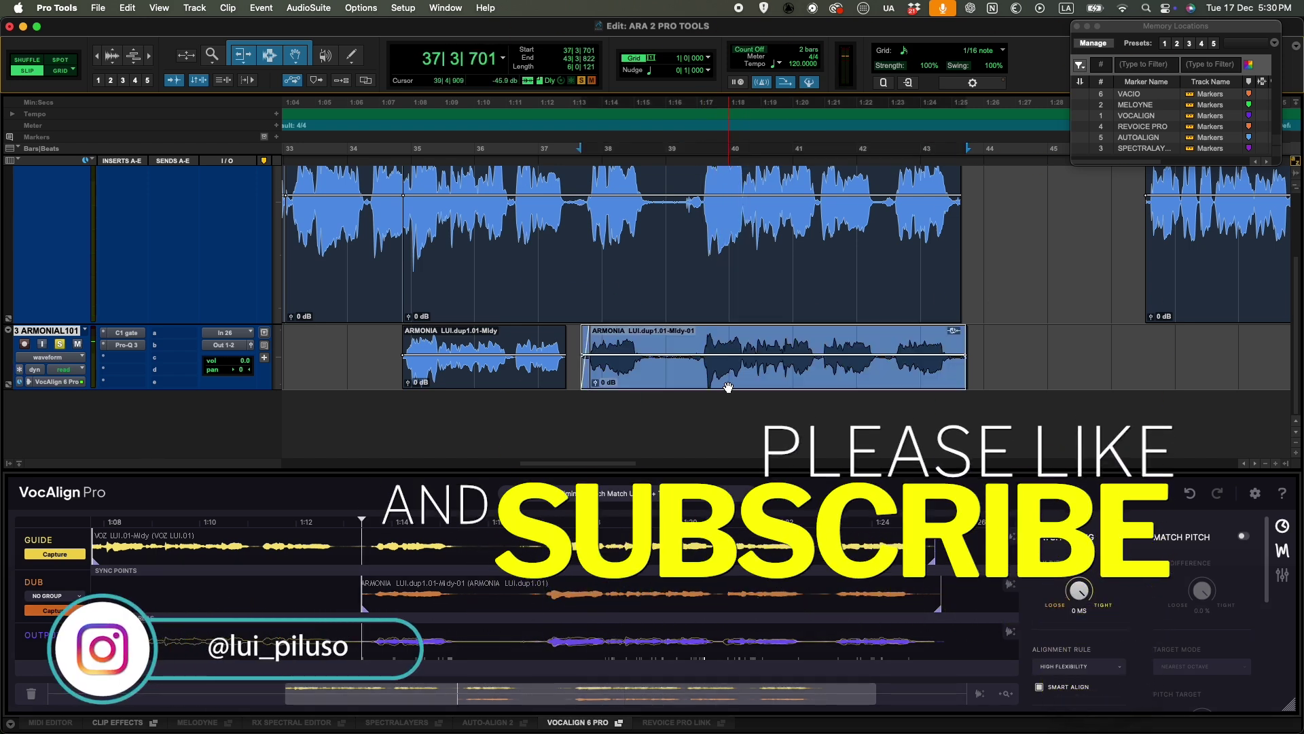
right_click(728, 387)
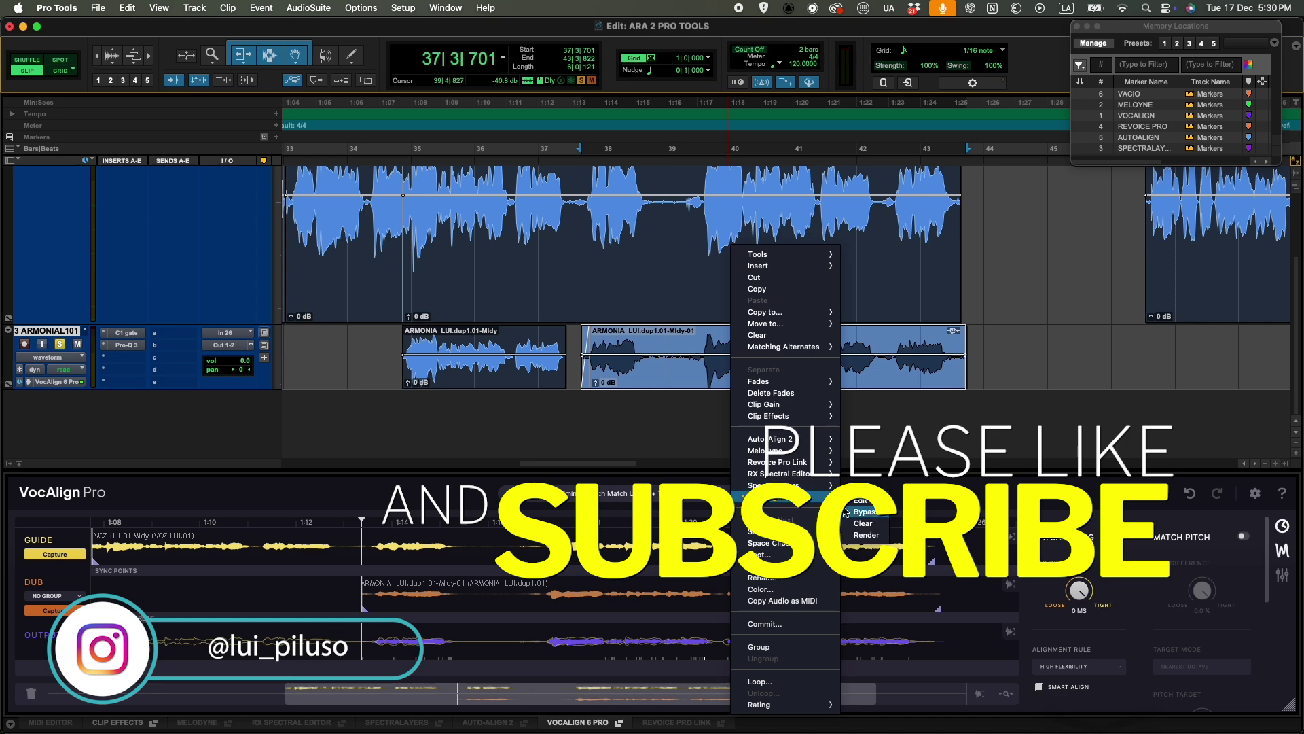
click(851, 515)
click(696, 344)
key(space)
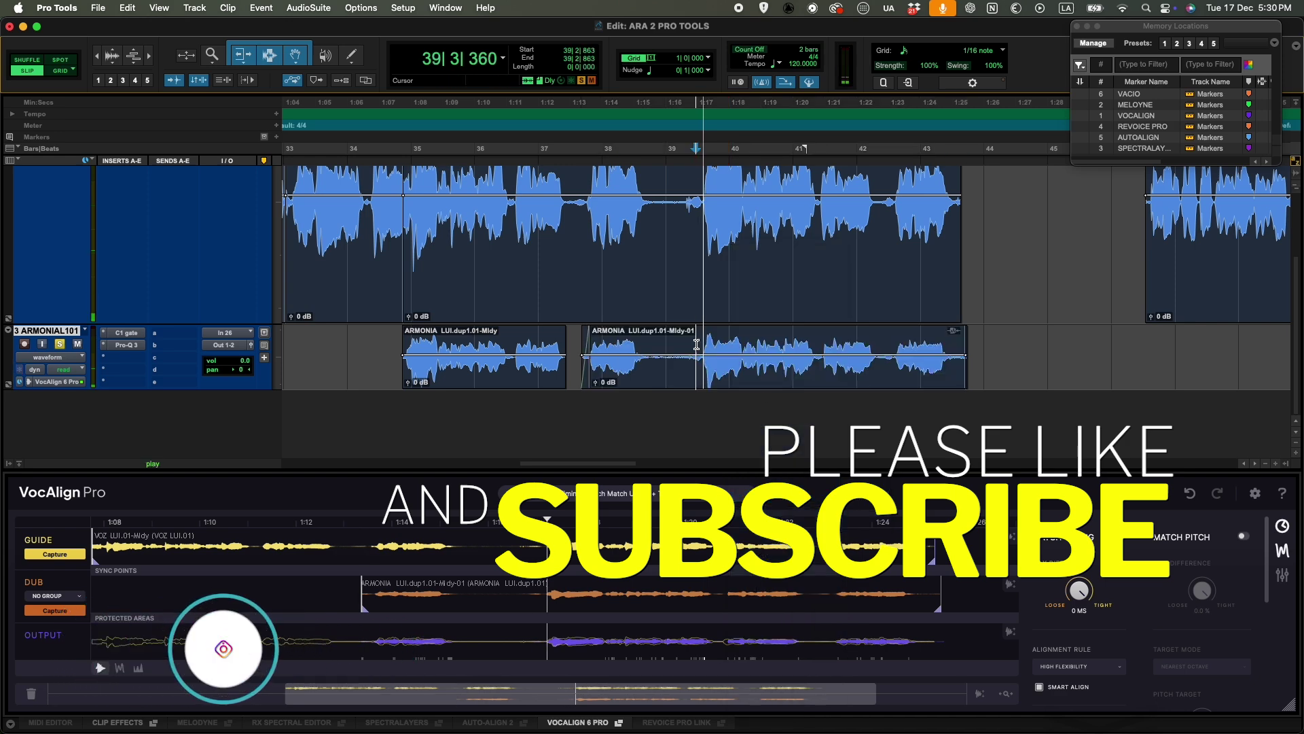
click(697, 346)
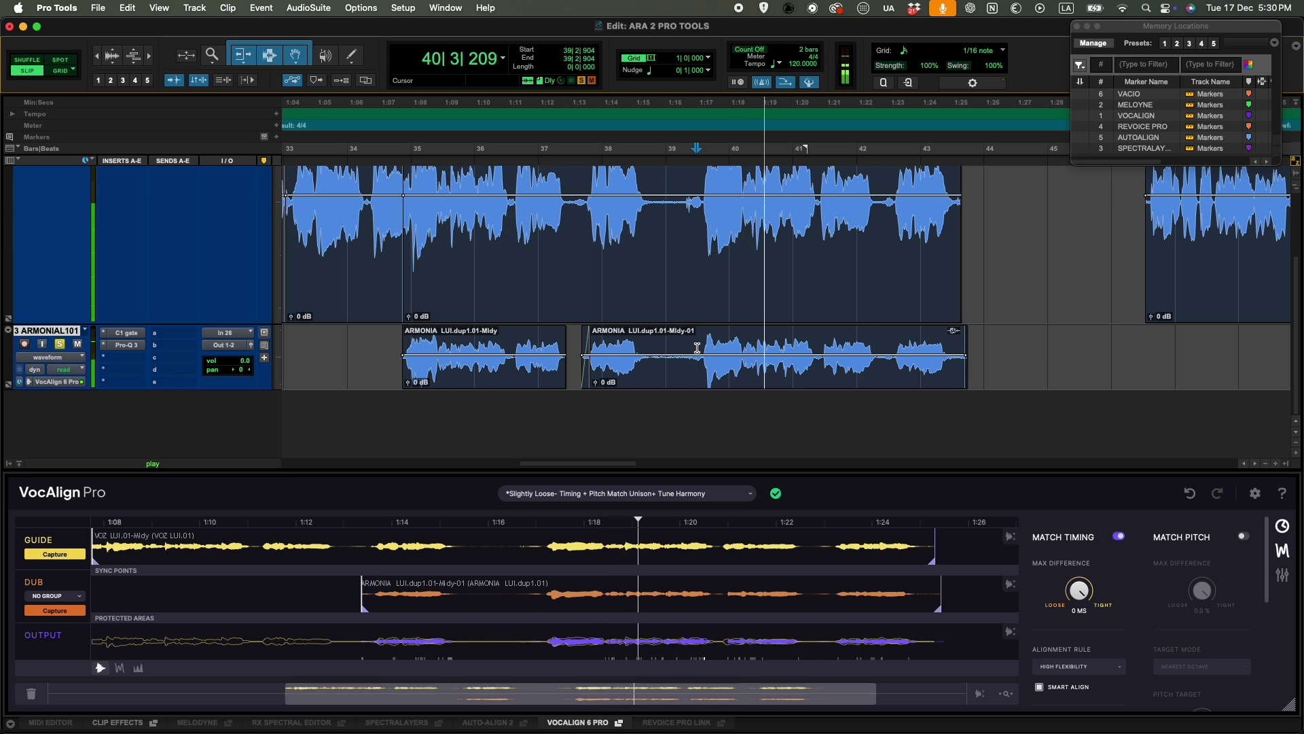
key(space)
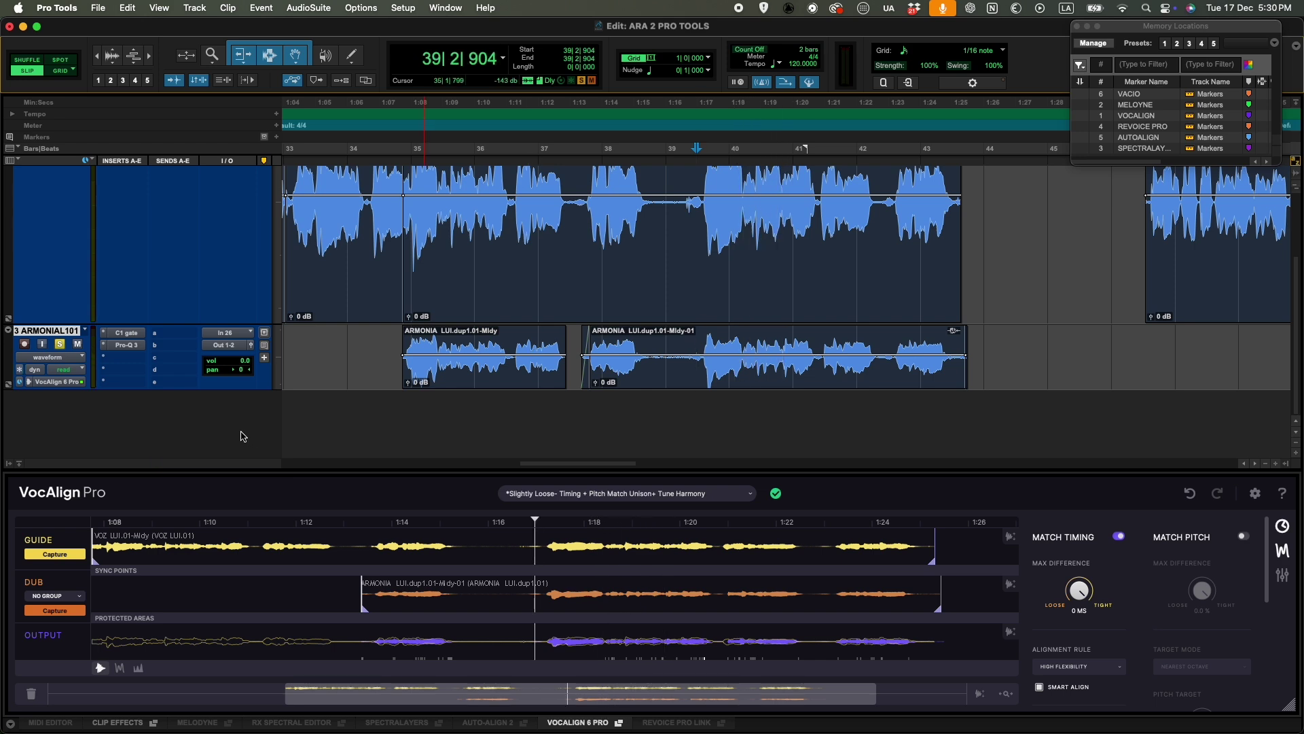
Set the VocAlign insert to no insert and commit the aligned harmony audio to the clips.
click(32, 388)
click(48, 213)
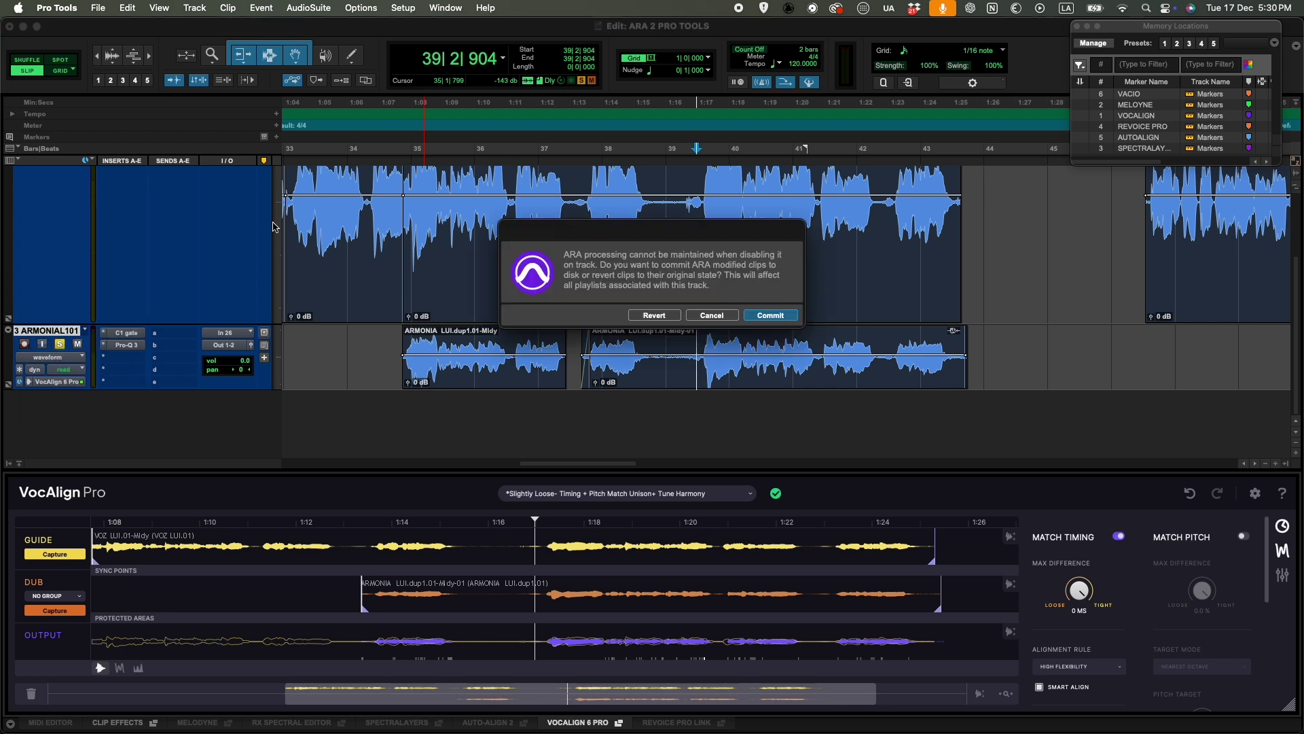
click(779, 316)
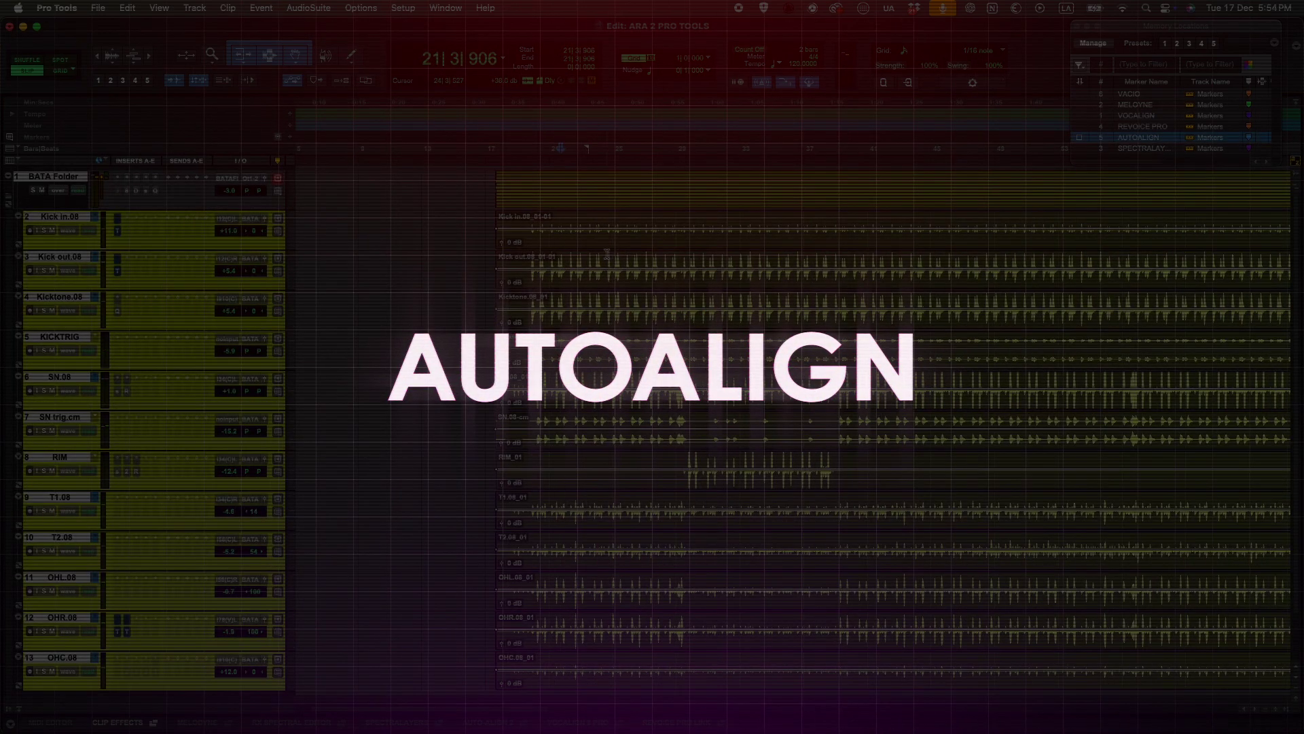
Scroll right to show the Kick in.08 through OHC.08 drum tracks at the AUTOALIGN marker.
scroll(616, 251, right, 2)
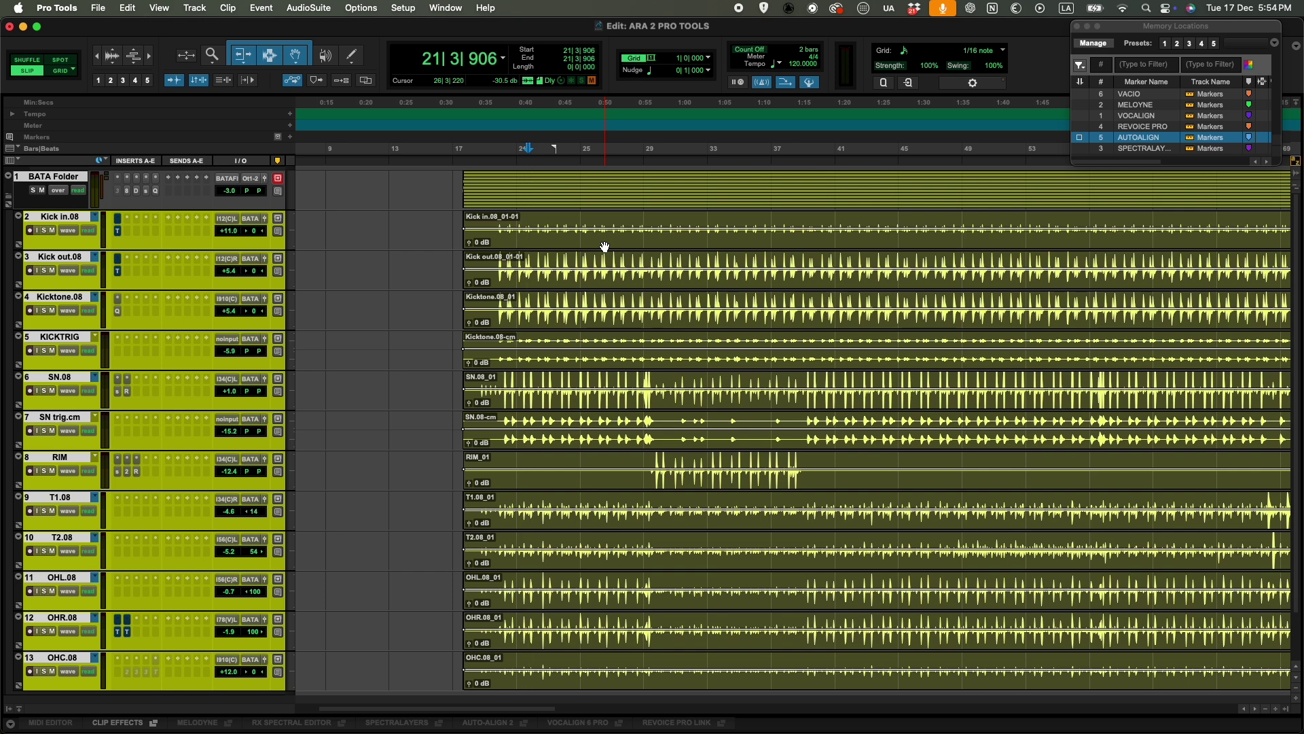
Select every drum clip in the session, briefly checking the Kick in.08 trim plug-in.
key(super+a)
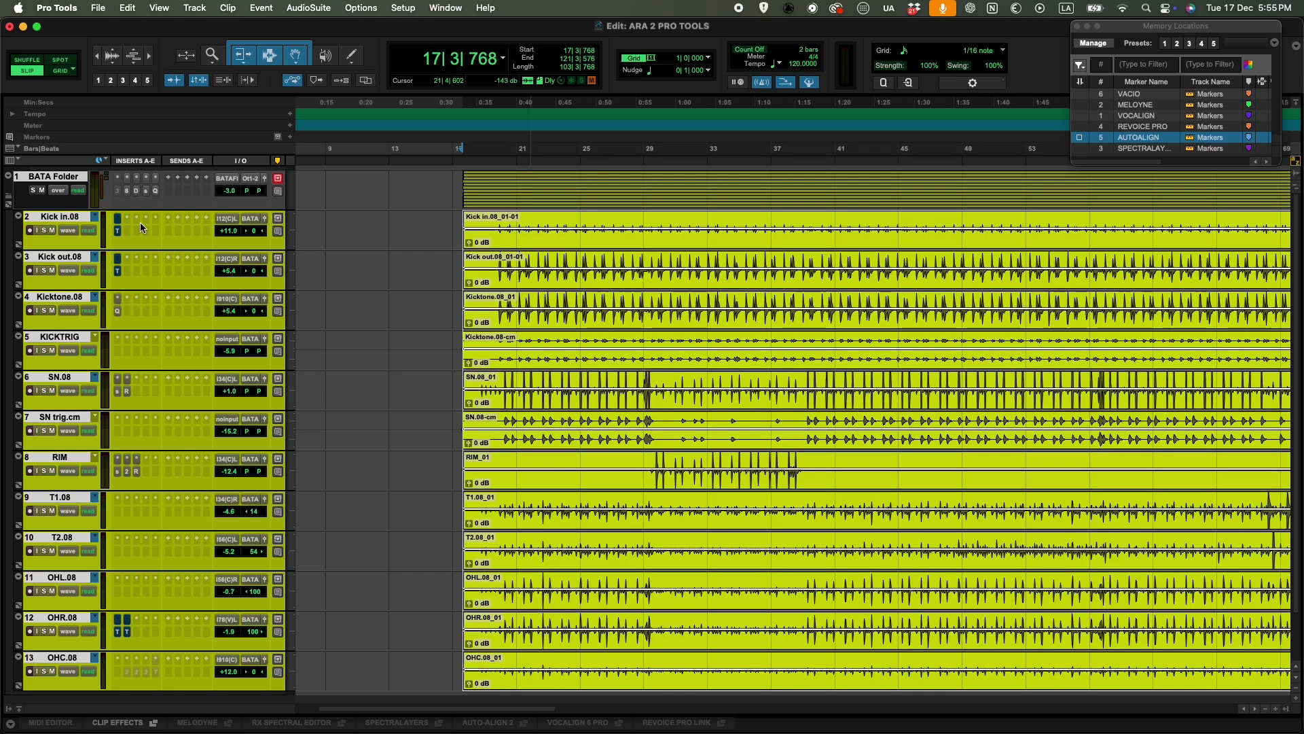
click(118, 231)
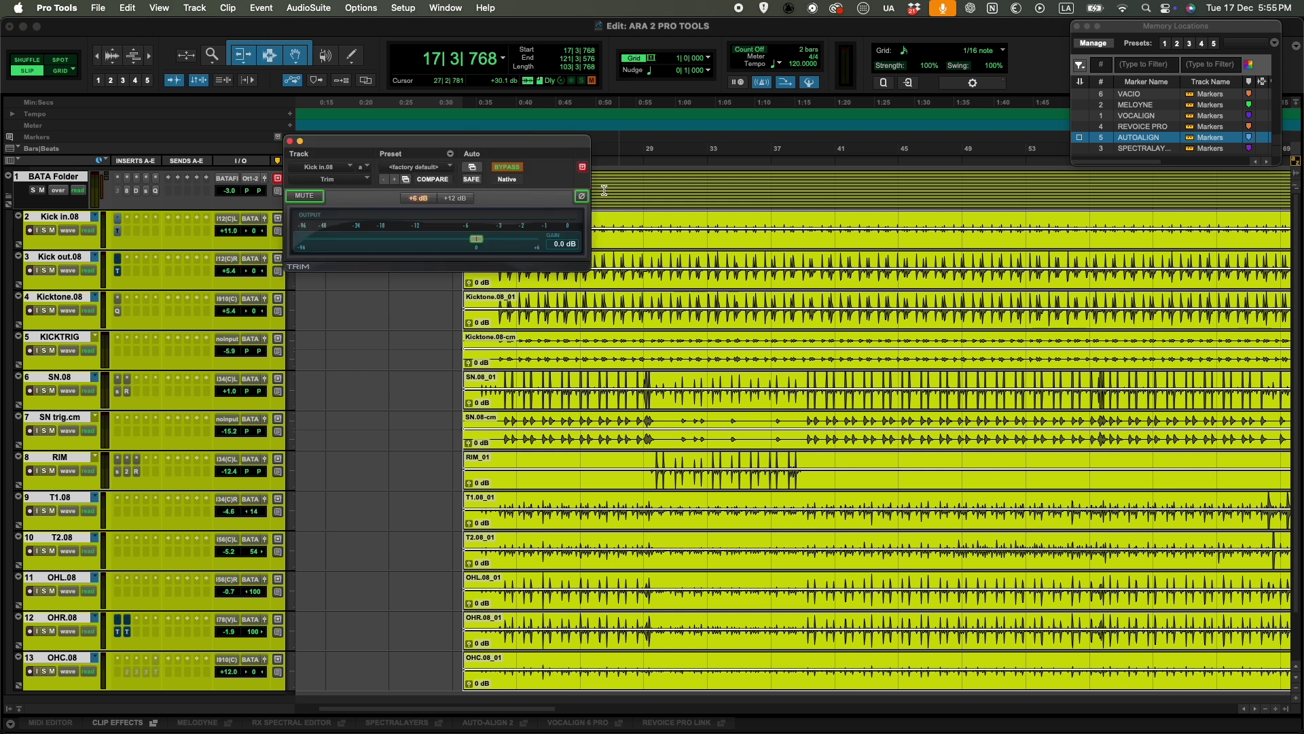
click(292, 143)
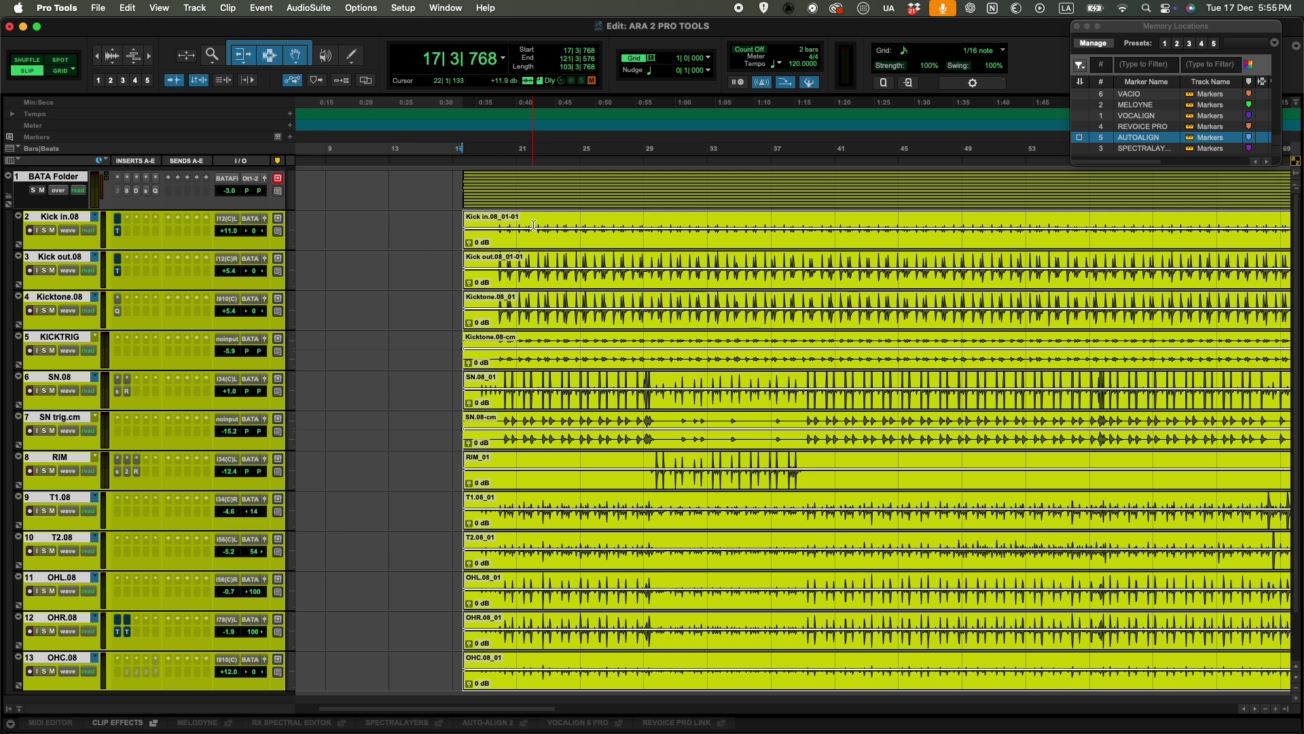
Send the selected drum clips to Auto-Align 2 and dock its editor beneath the tracks.
right_click(556, 250)
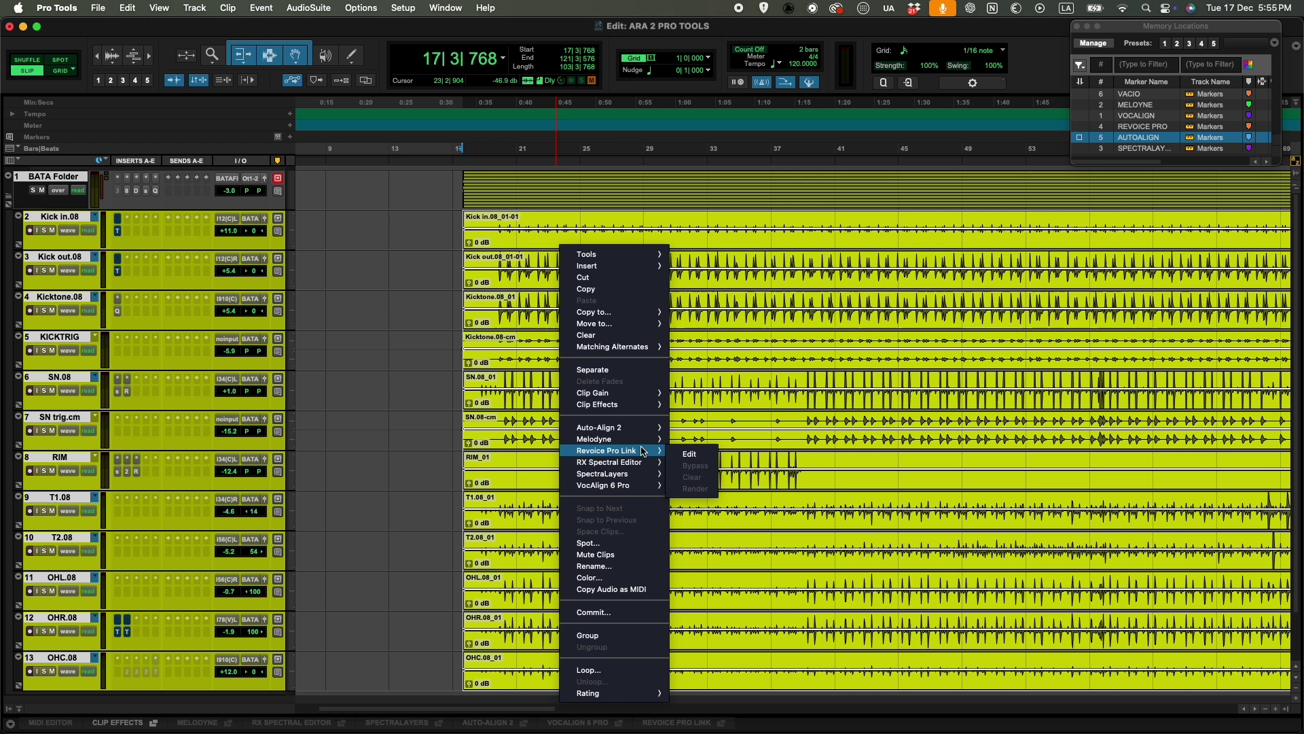
mouse_move(641, 428)
click(688, 432)
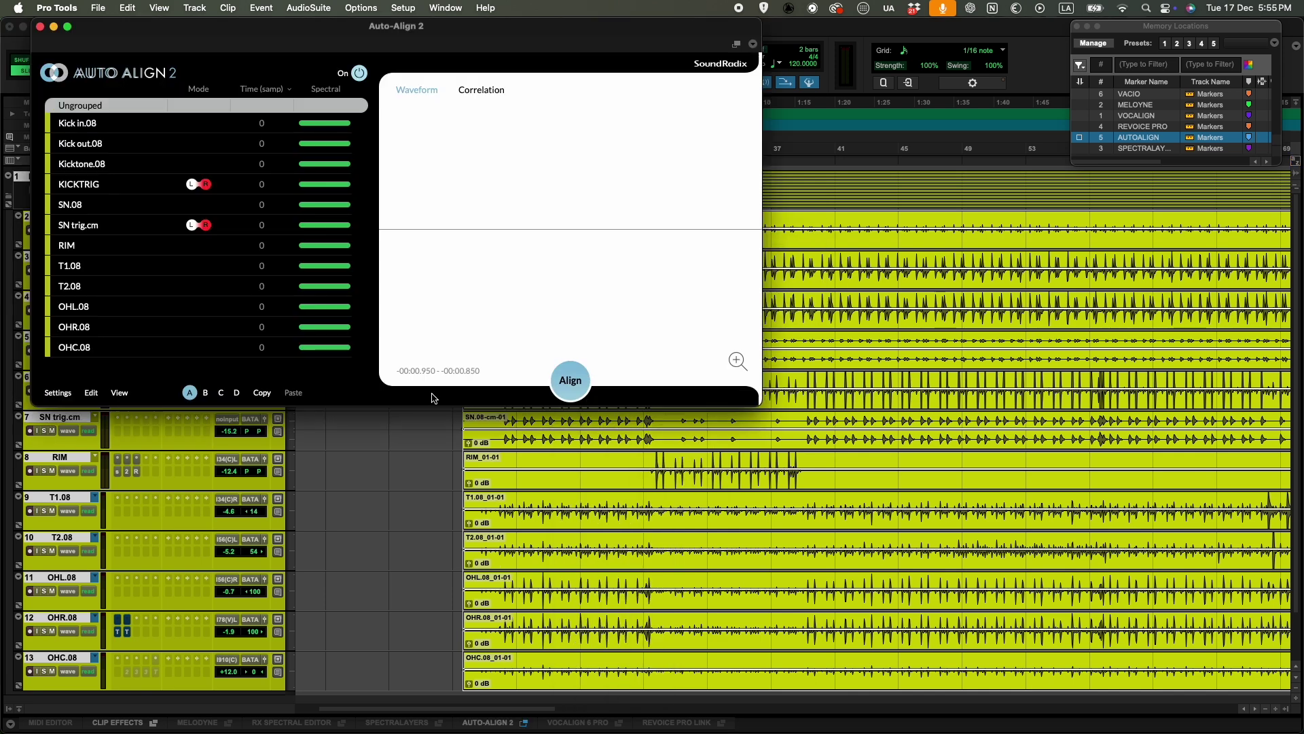
click(40, 27)
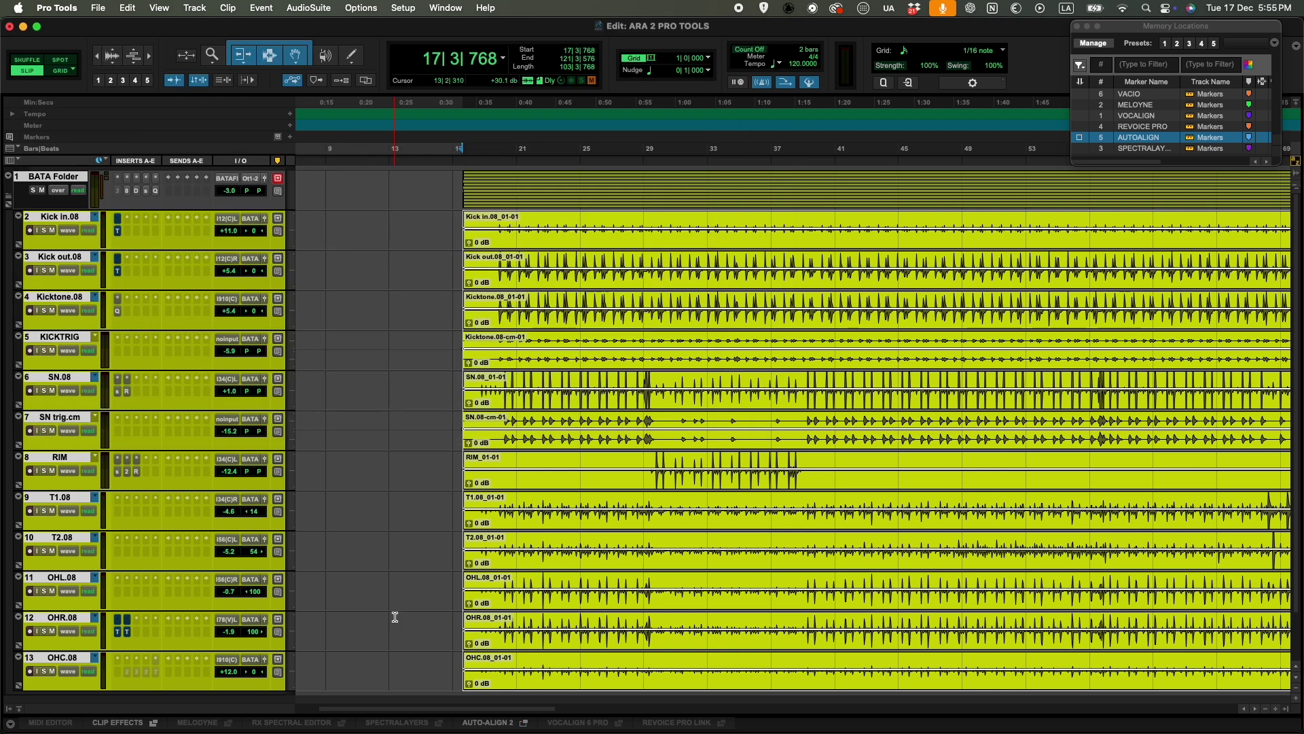
click(488, 722)
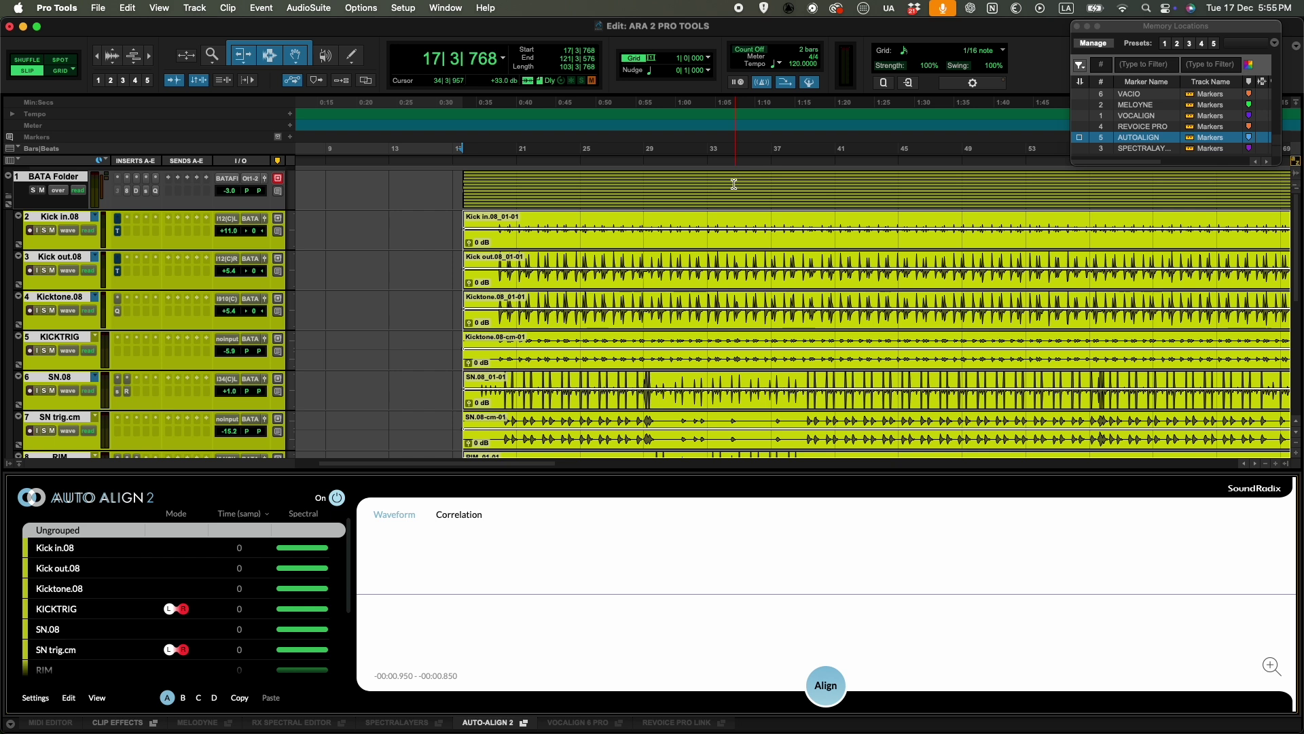
Run Align in Auto-Align 2, then float its window over the centre of the tracks.
click(824, 700)
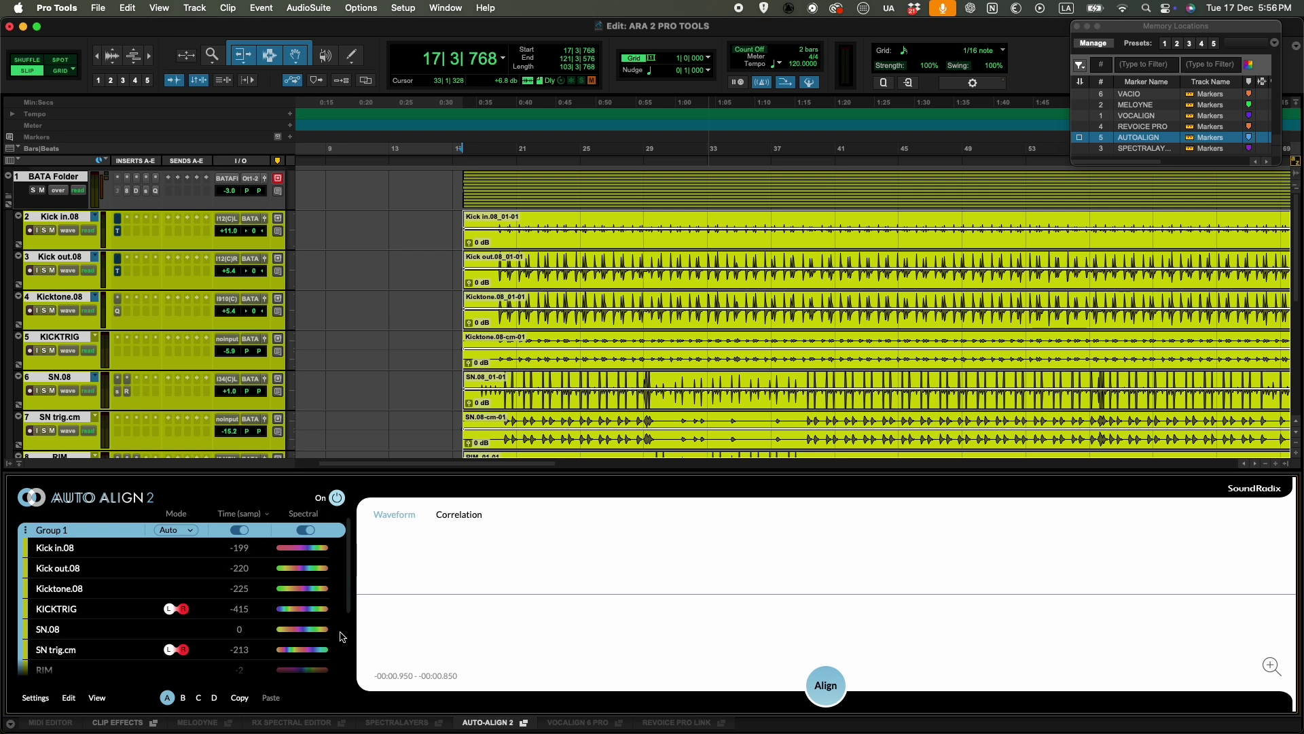
click(524, 722)
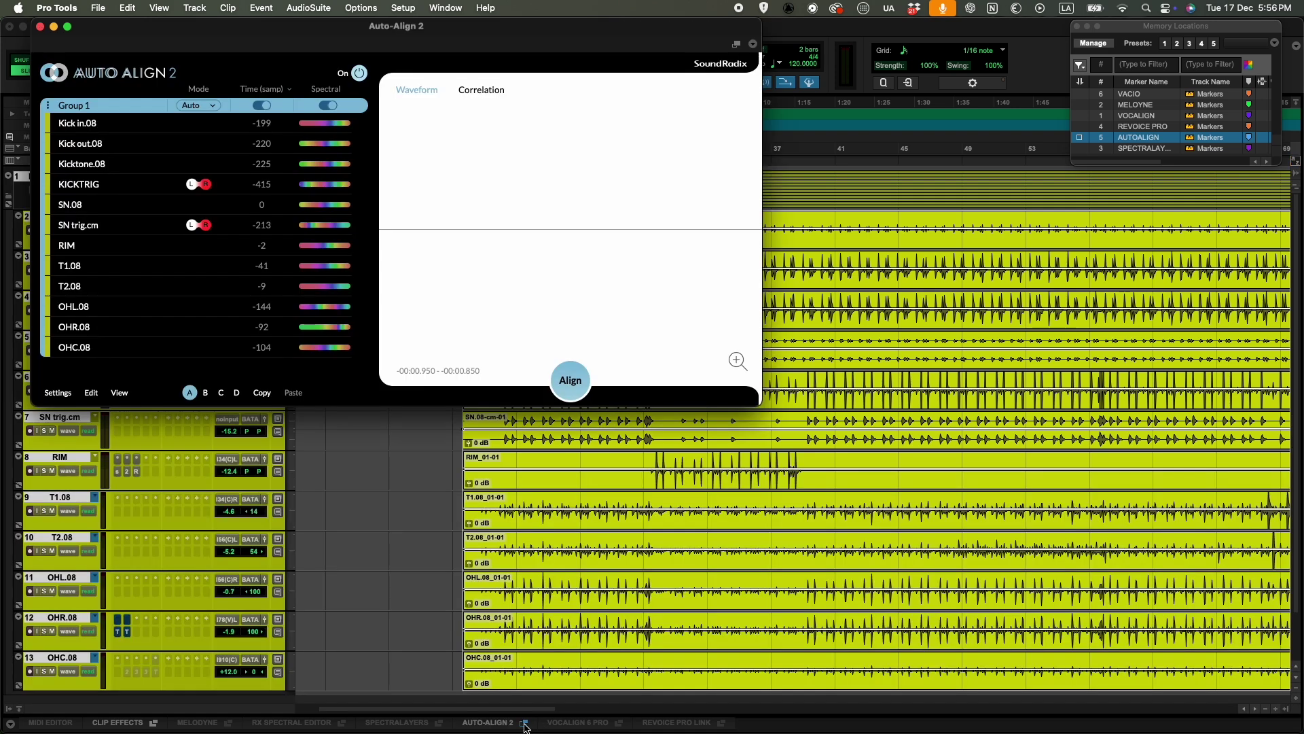
drag(188, 34, 432, 233)
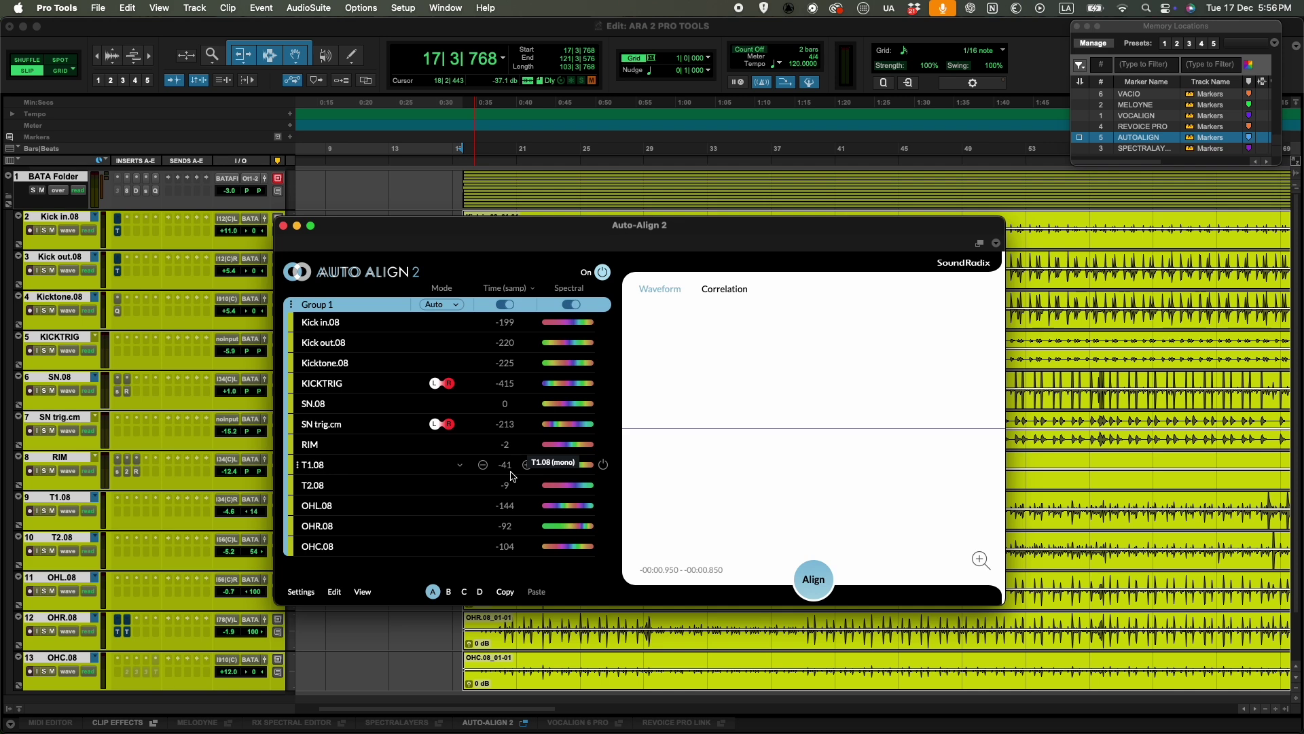
Dock Auto-Align 2 and toggle its alignment On/Off during drum playback, ending bypassed and stopped.
click(635, 381)
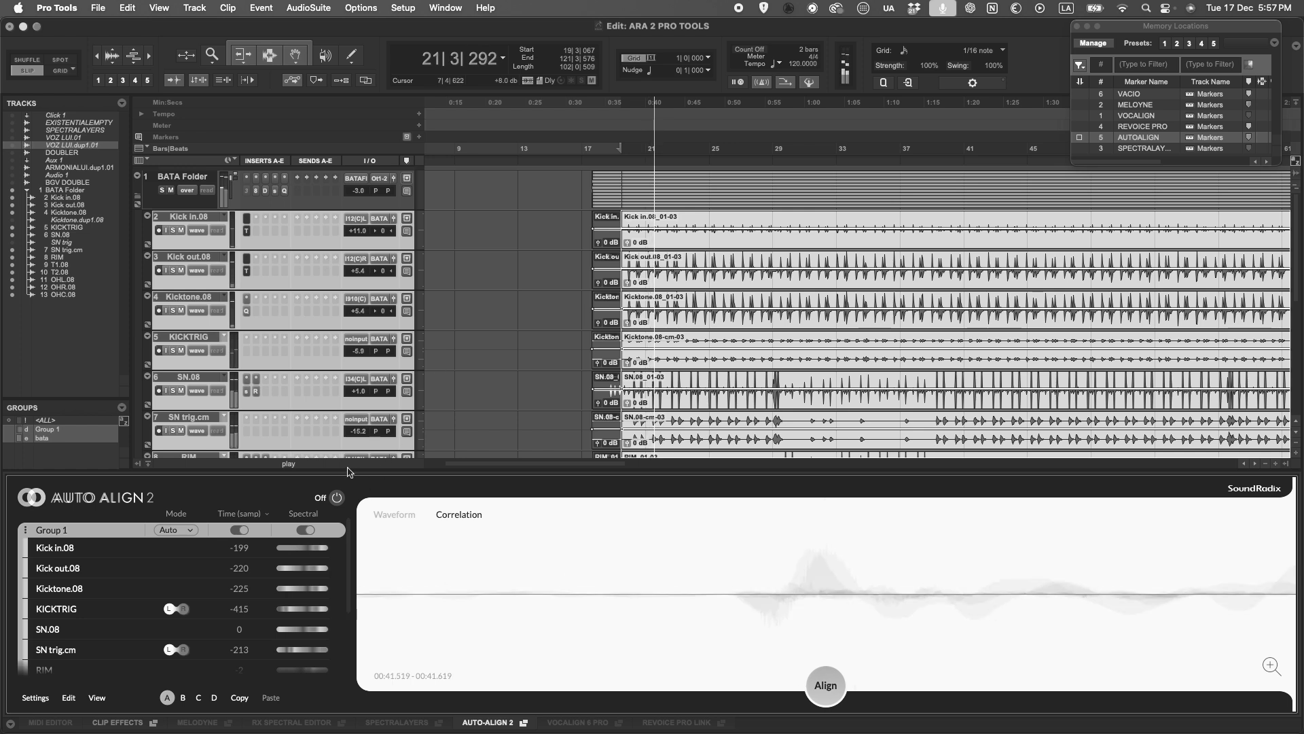
click(338, 498)
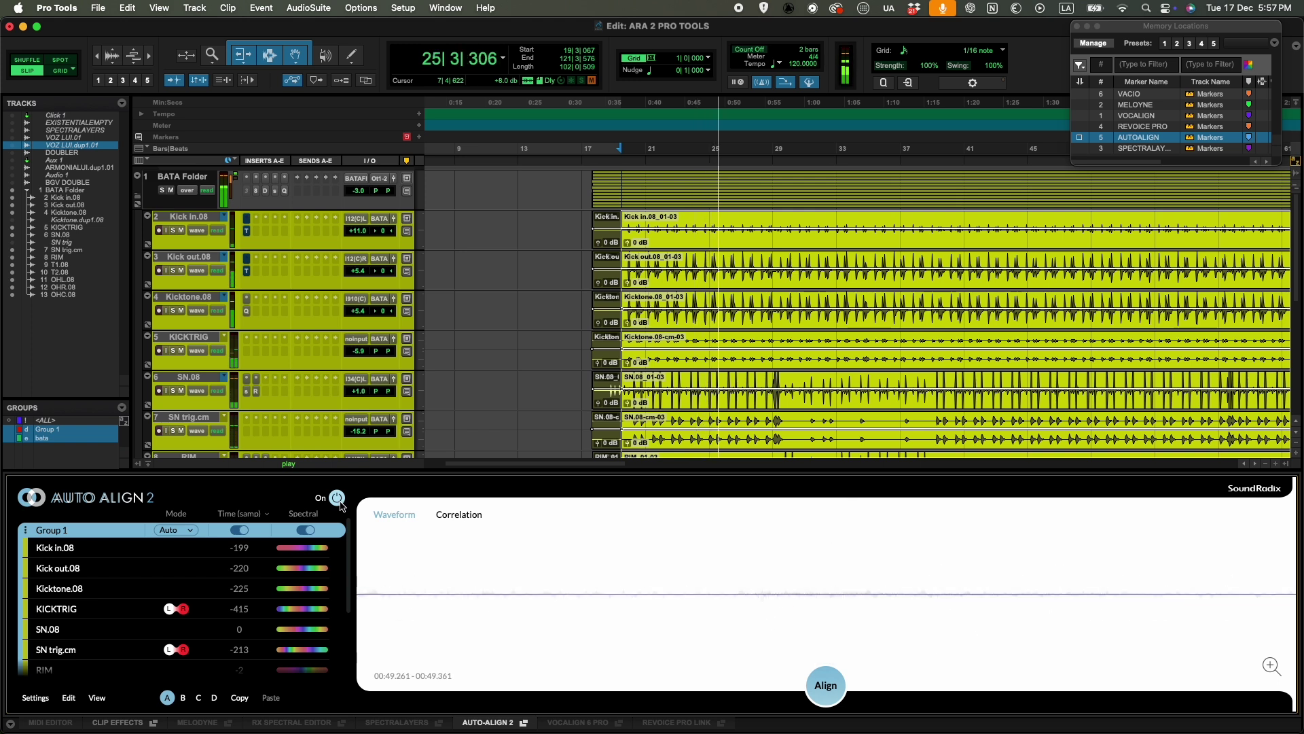
click(339, 502)
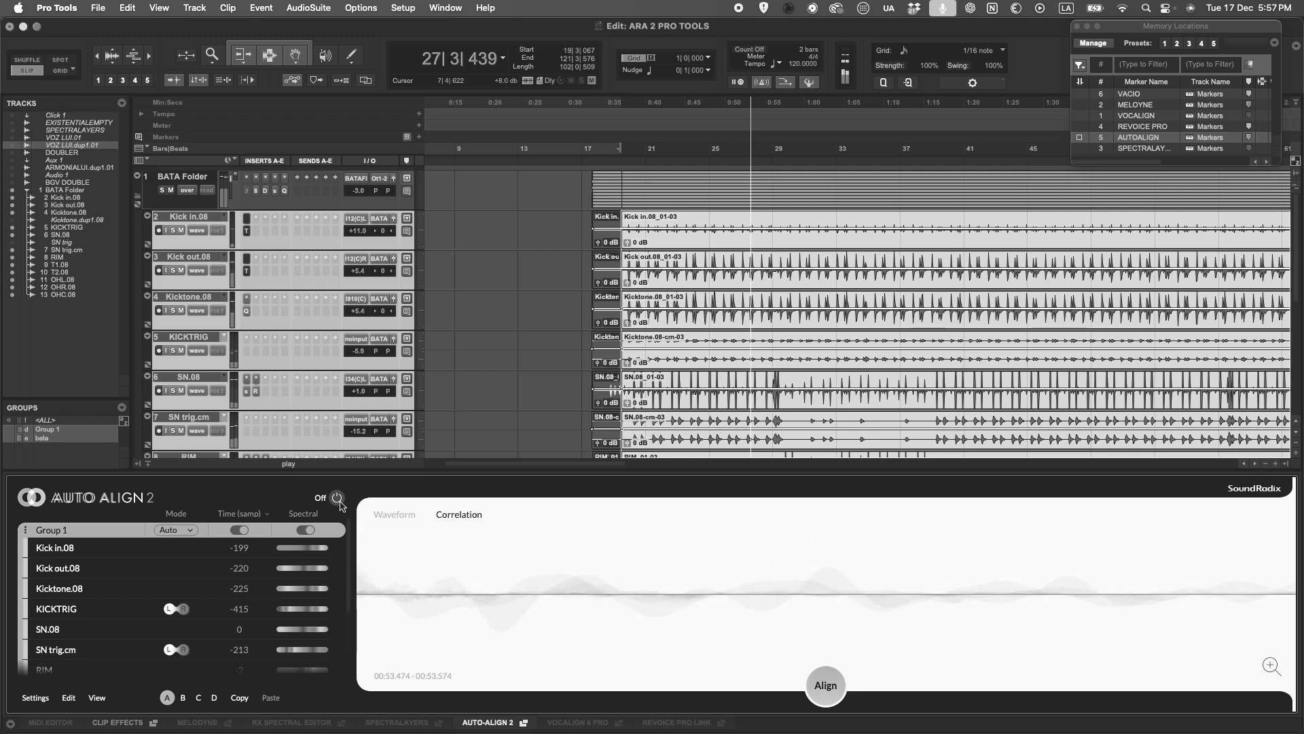
click(340, 503)
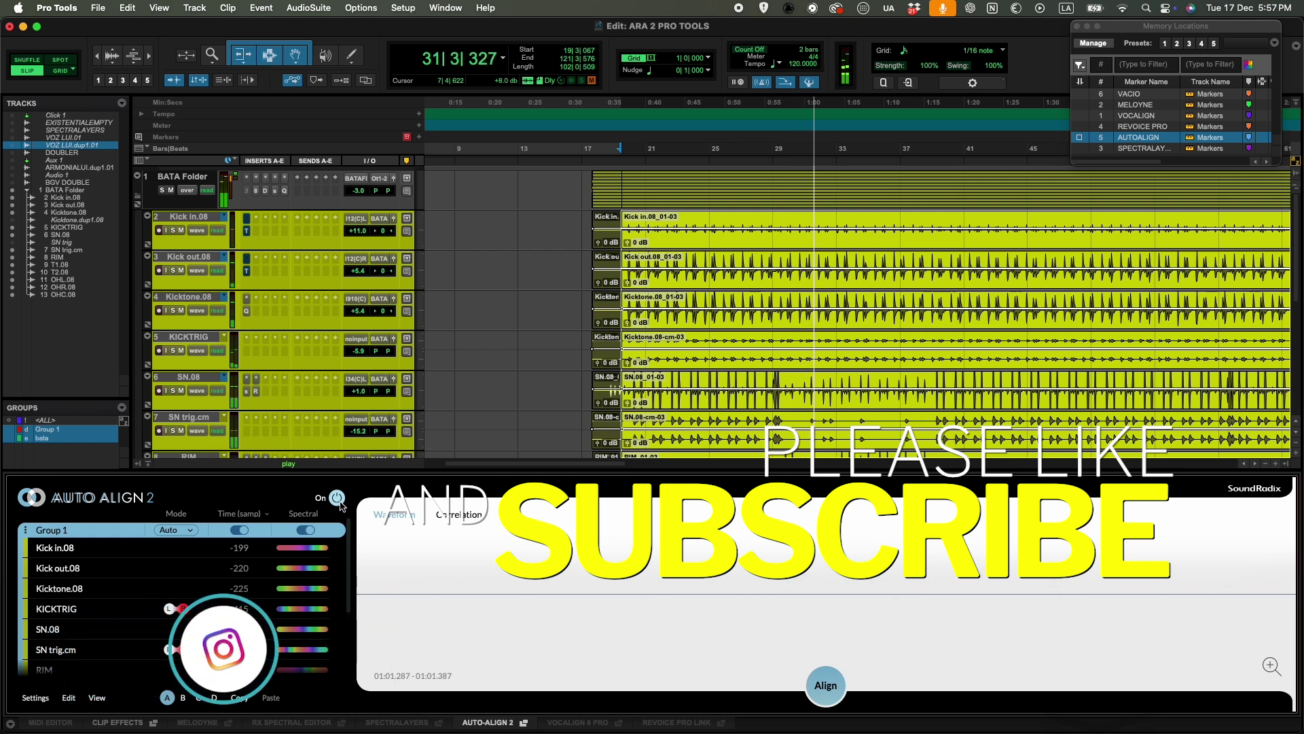
click(338, 500)
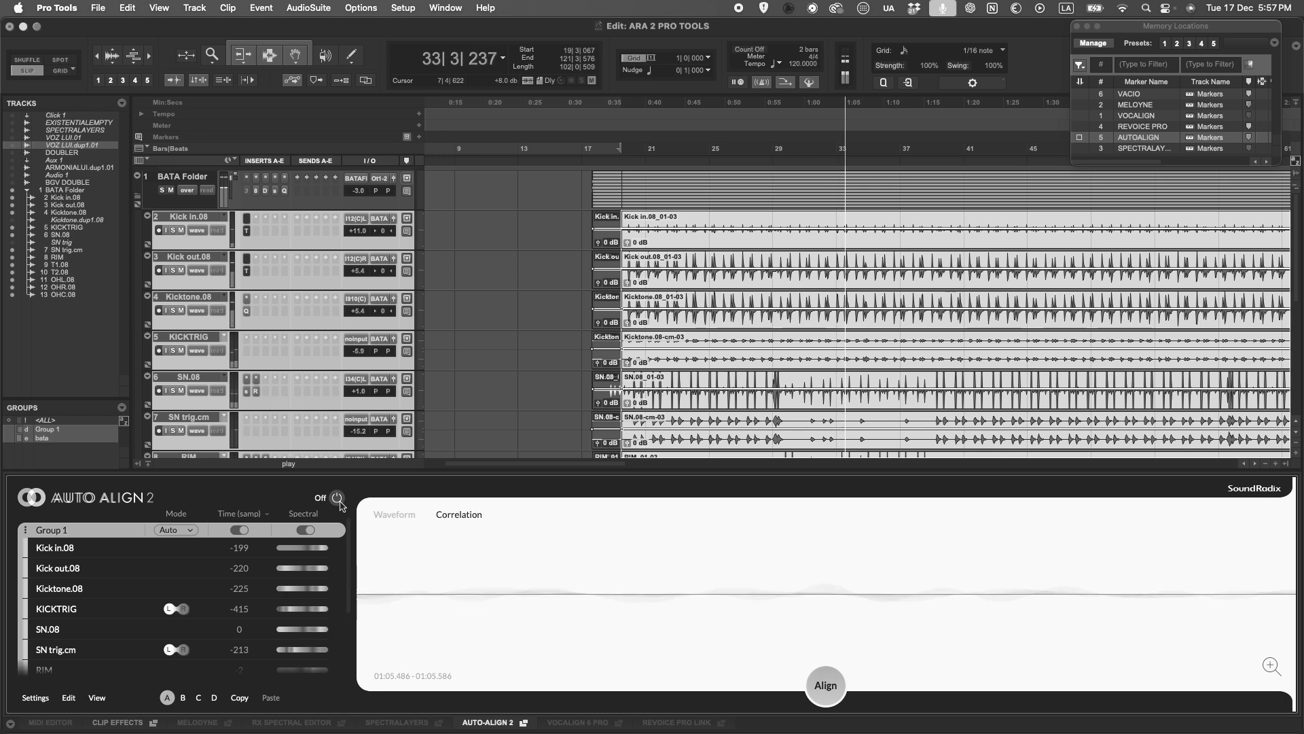
key(space)
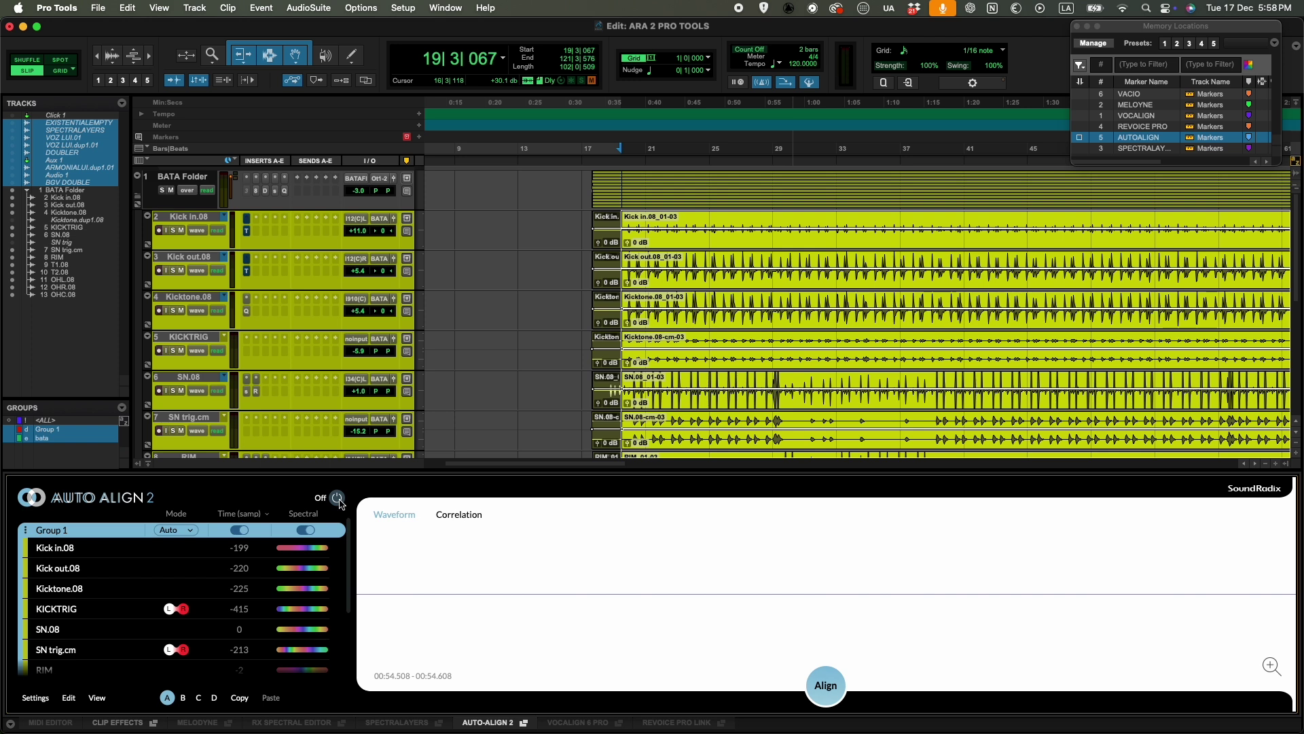
Turn alignment on, copy slot A into slot B, and set Kick out.08's offset to -528 samples.
click(339, 502)
click(239, 698)
click(184, 698)
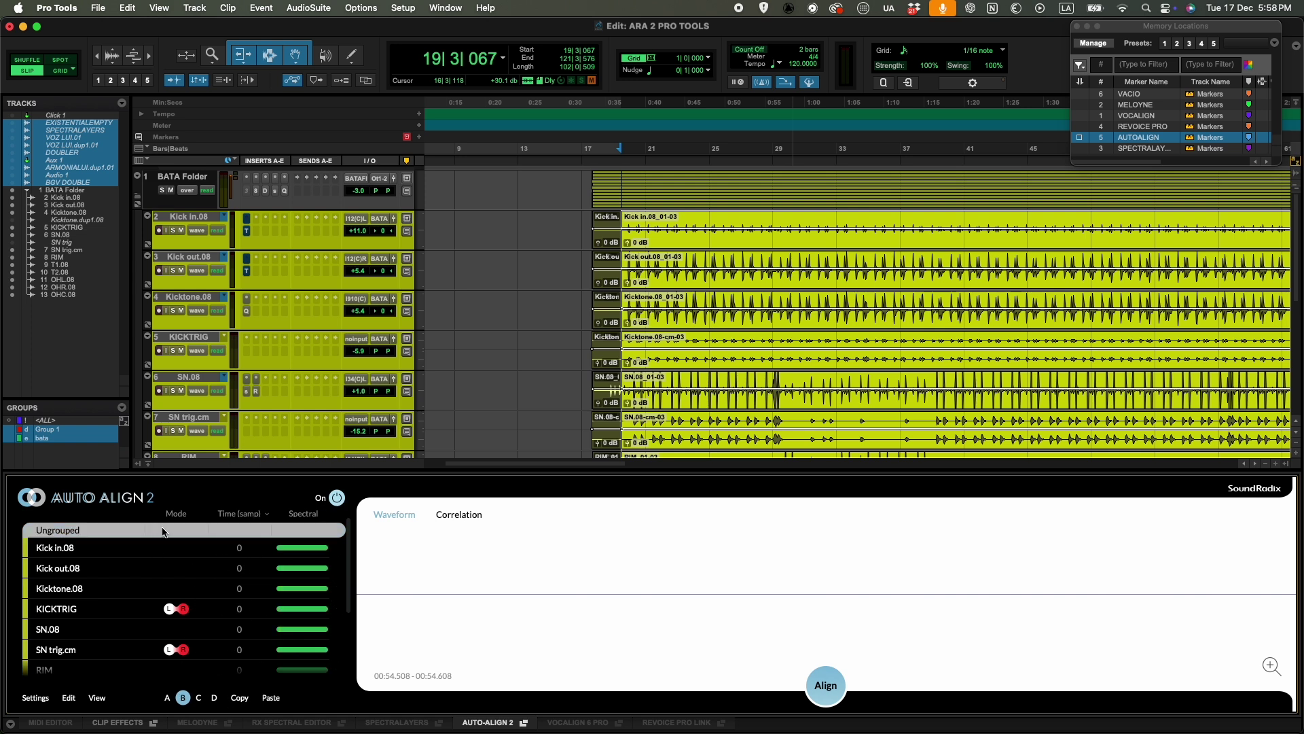
click(268, 698)
mouse_move(252, 564)
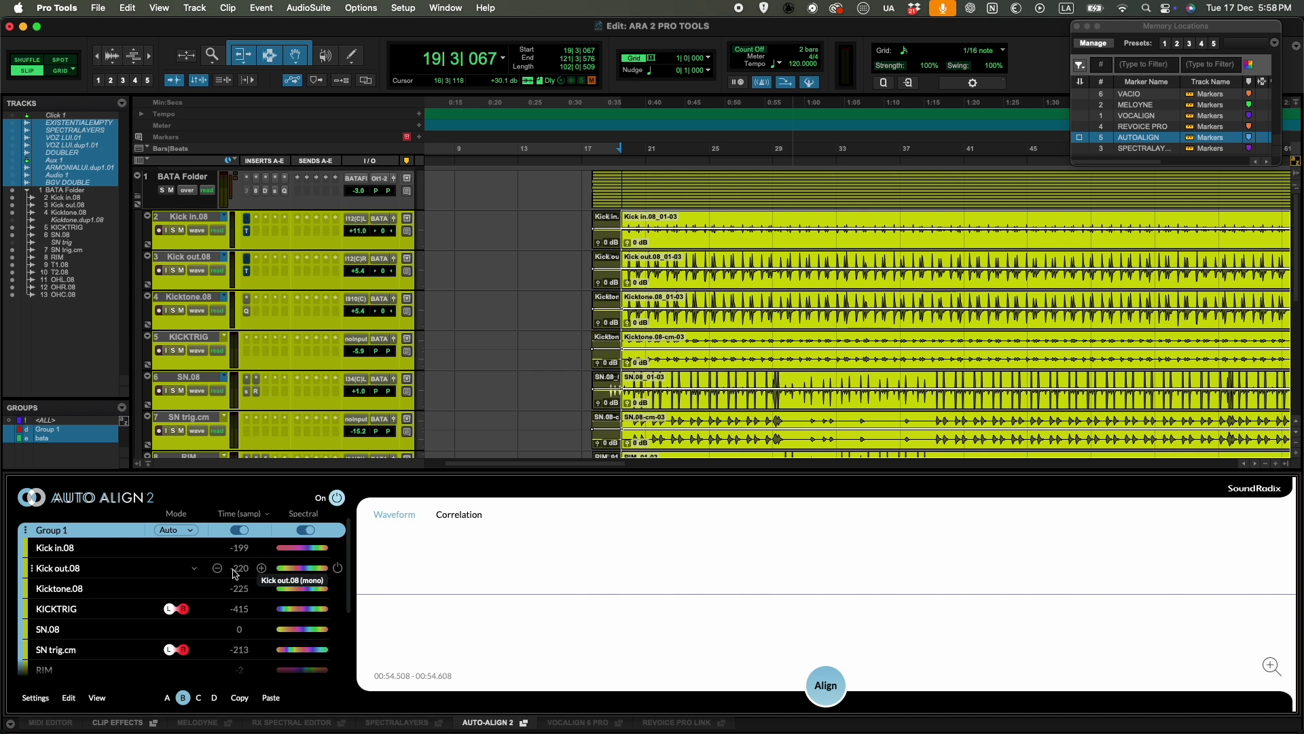
click(218, 568)
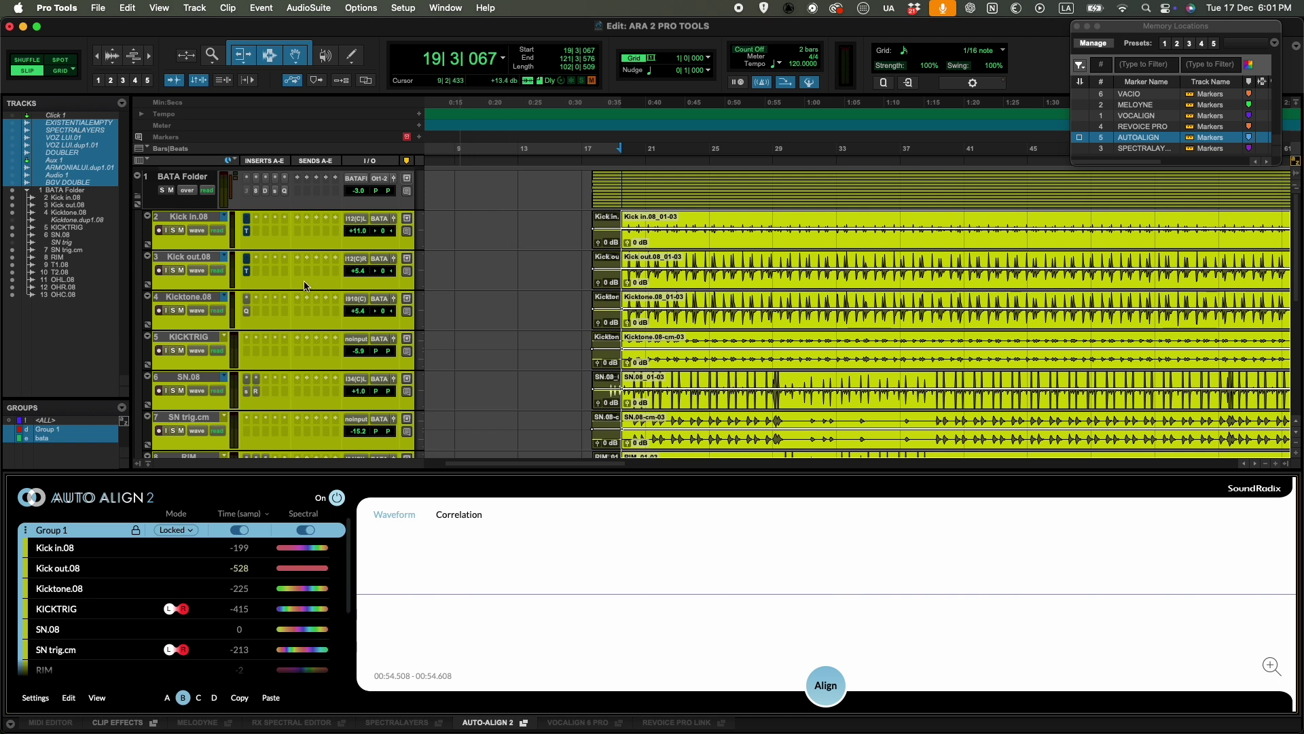
Enlarge track heights, set Kick in.08's ARA plug-in to None, and select the first STEREO.01 clip.
key(ctrl+alt+Up)
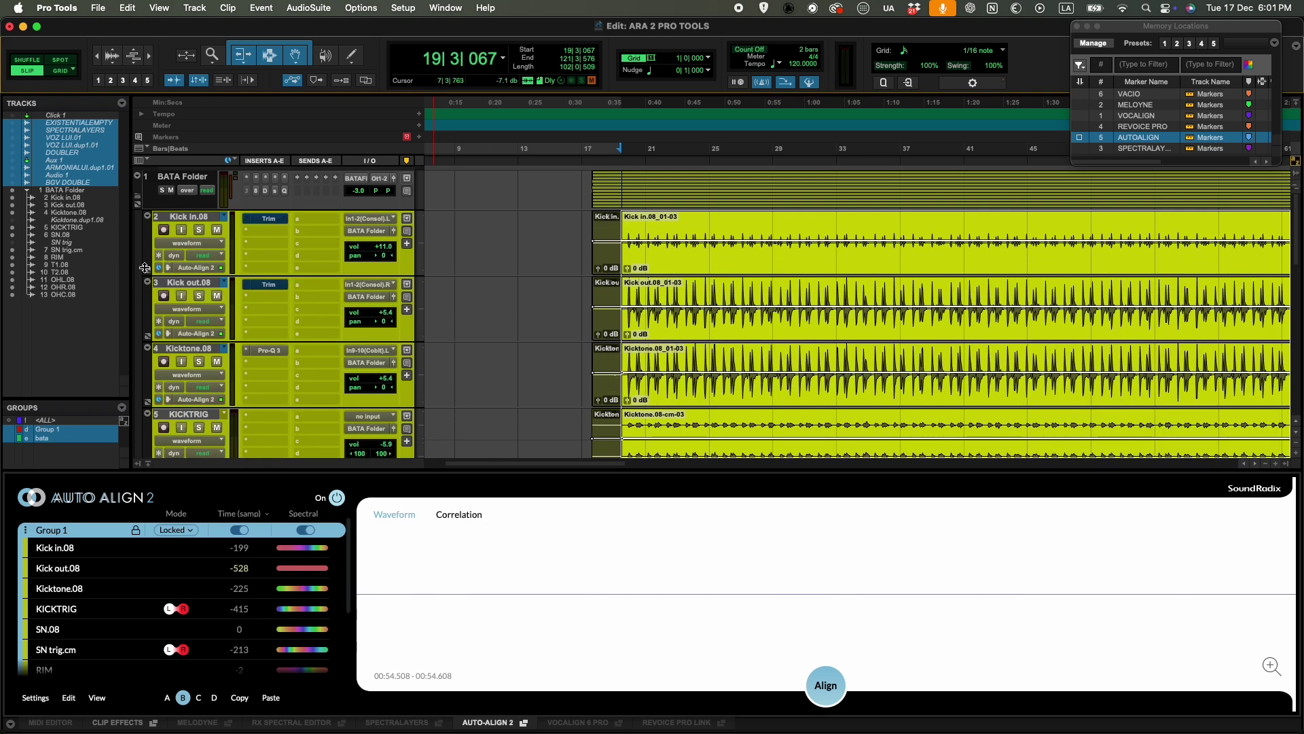
click(168, 267)
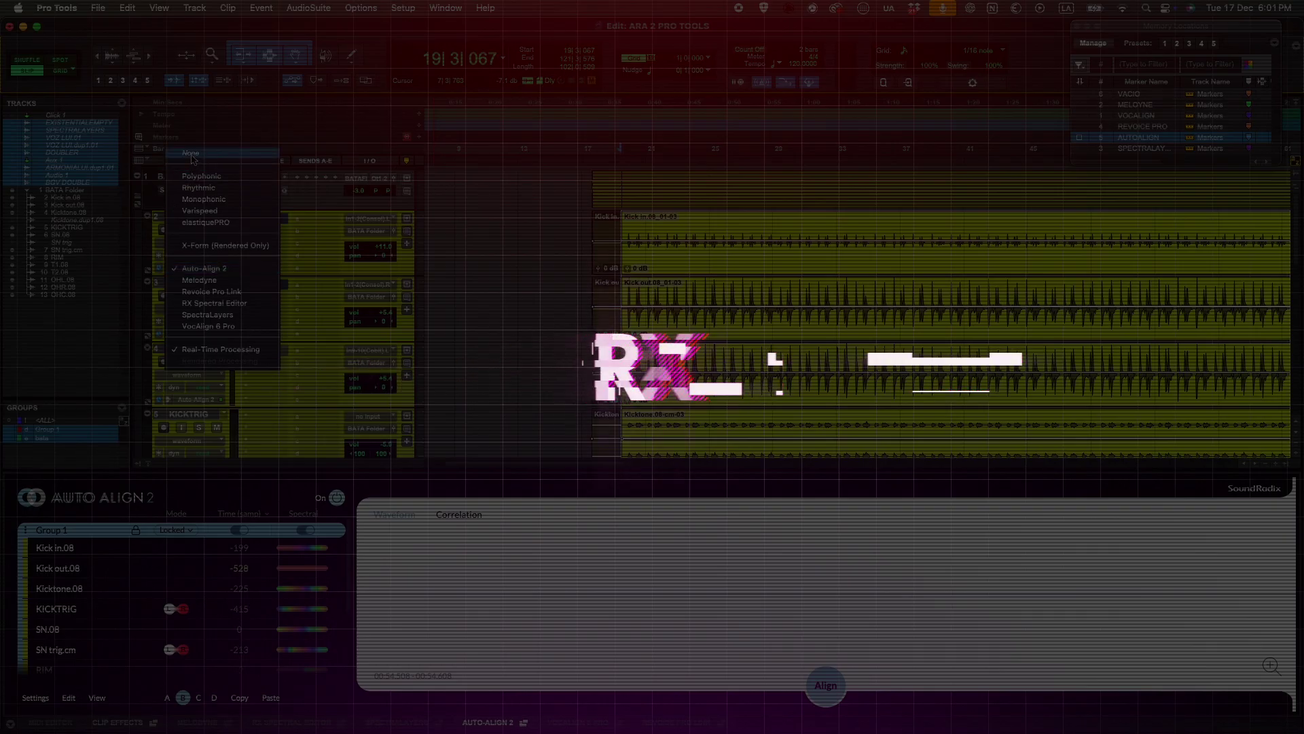
click(191, 155)
click(754, 319)
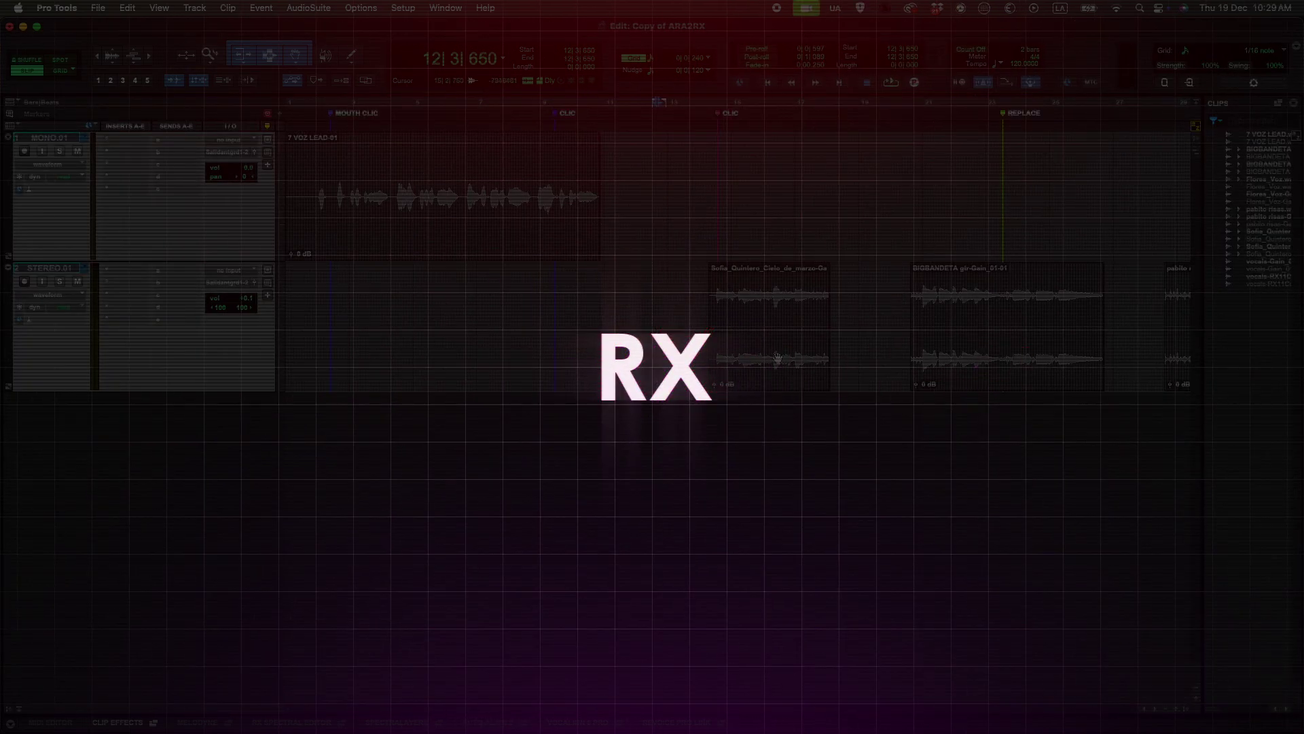
click(778, 358)
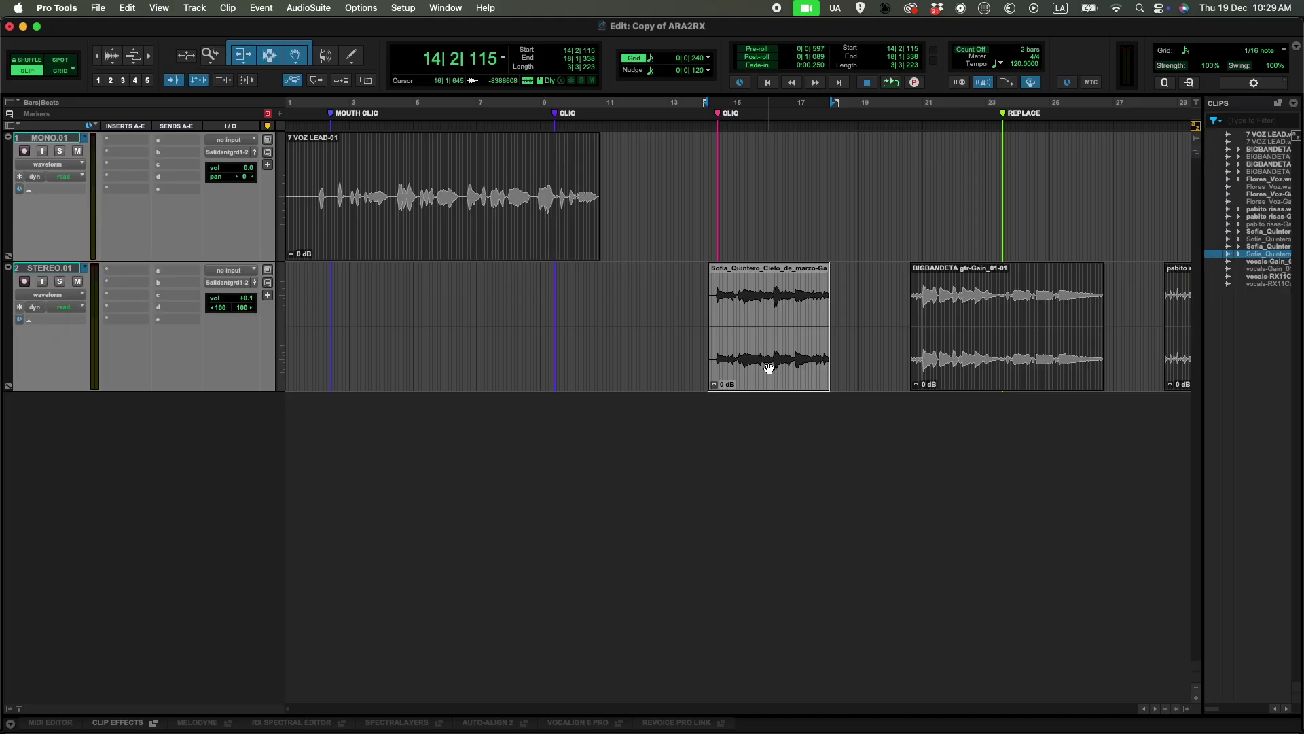
Open the first STEREO.01 clip in RX Spectral Editor from its clip context menu.
right_click(768, 369)
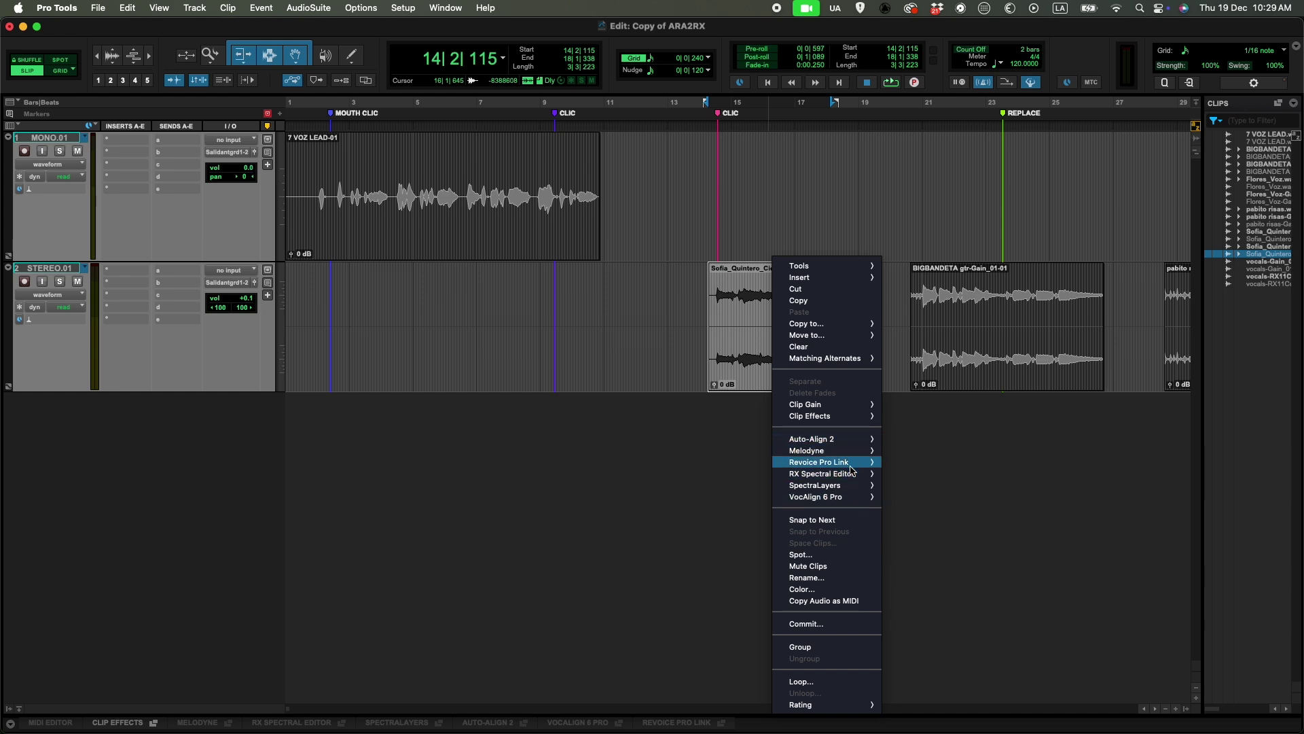
mouse_move(877, 479)
click(889, 481)
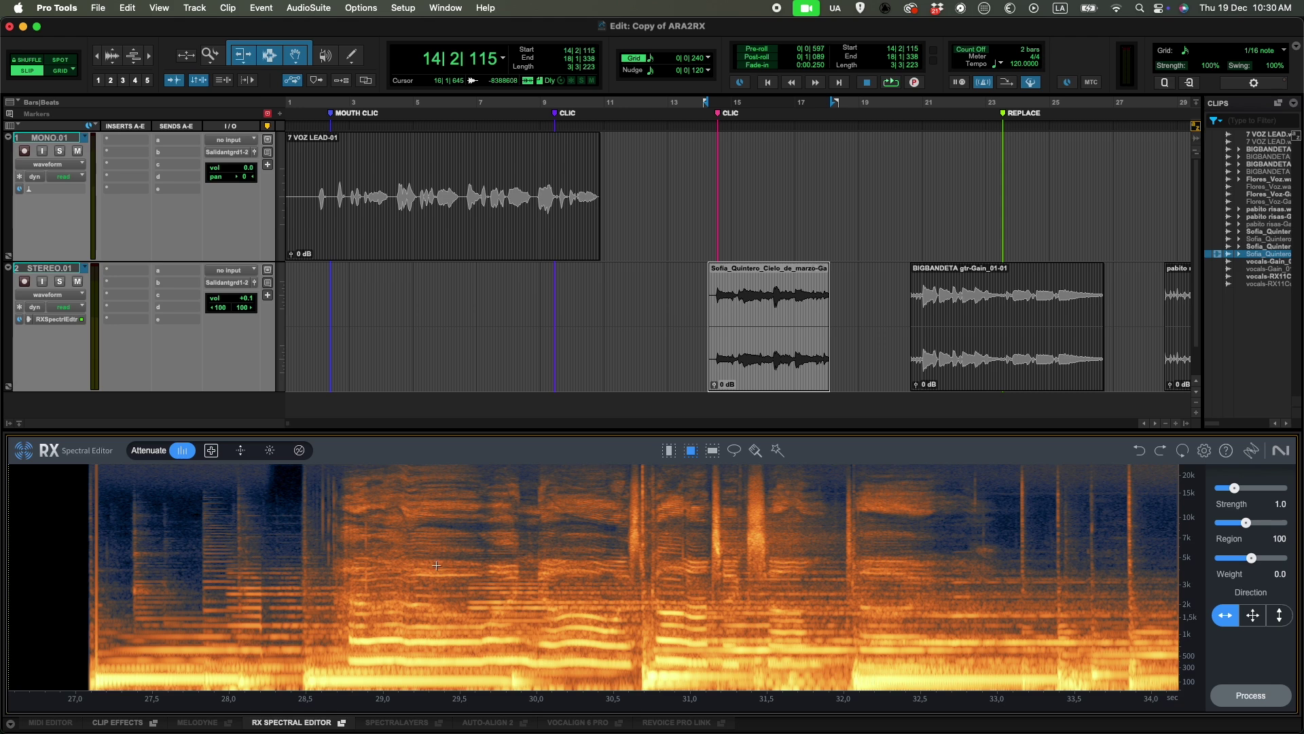
Float RX Spectral Editor in a large window, drag time selections around 28.5–30 seconds, then clear them.
click(342, 722)
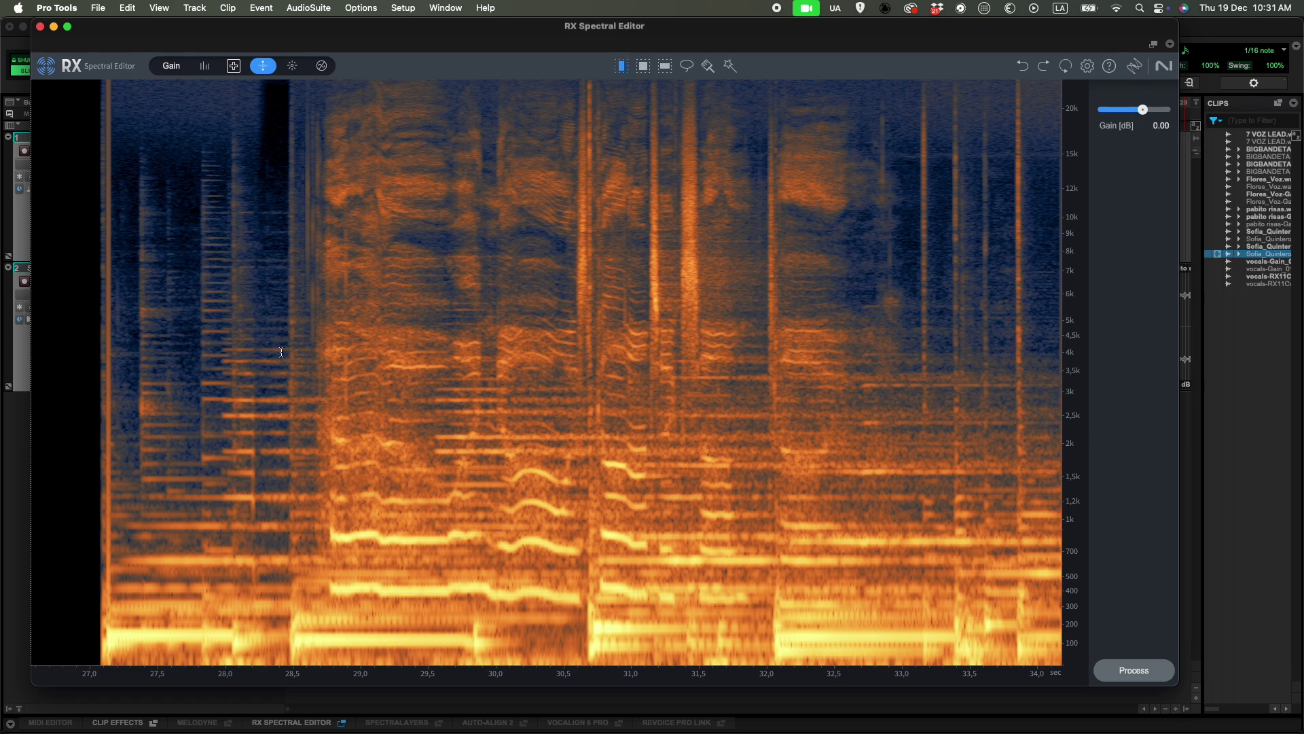
drag(282, 352, 573, 377)
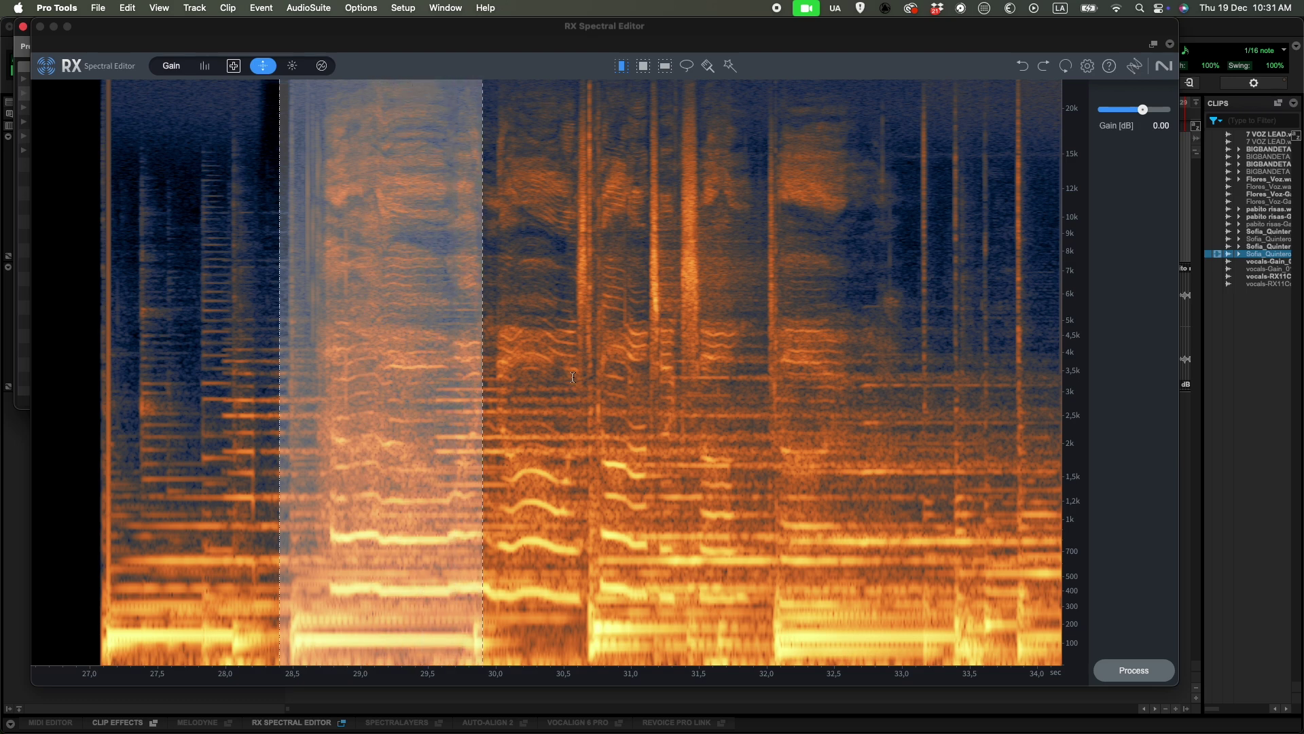
drag(537, 363, 875, 400)
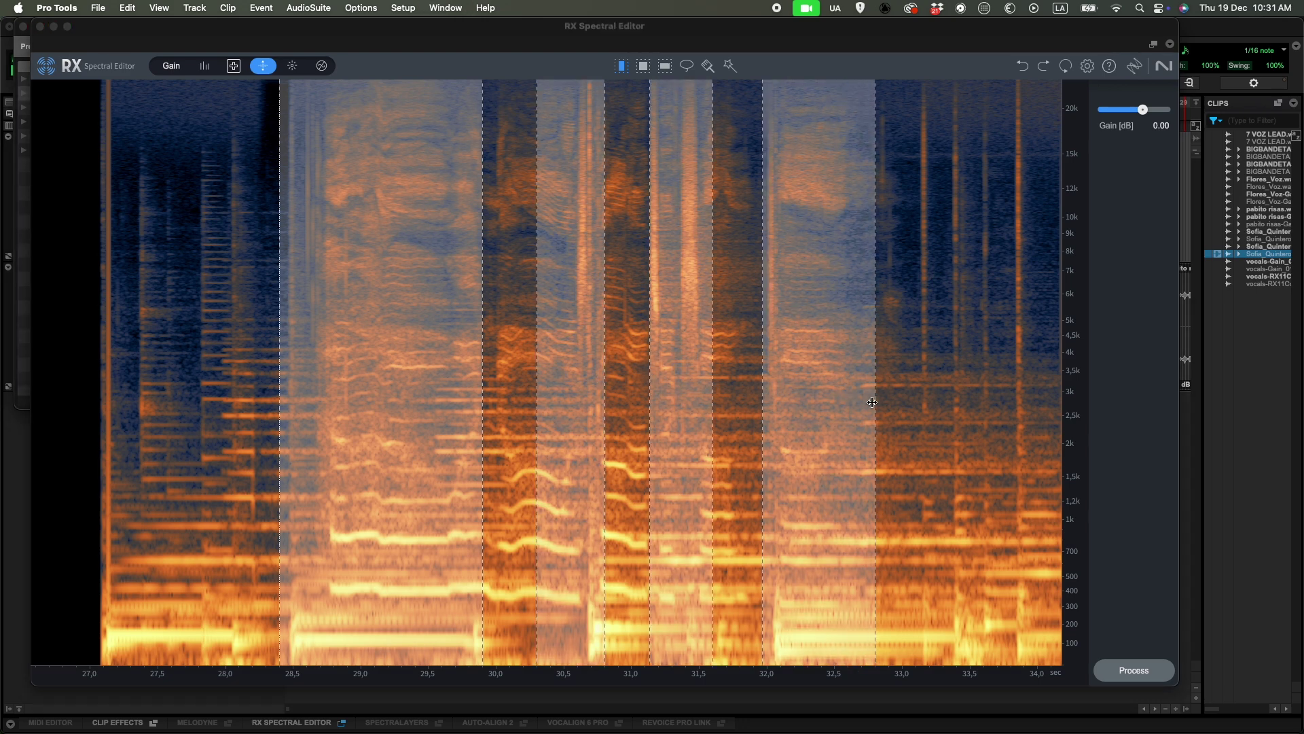
click(936, 393)
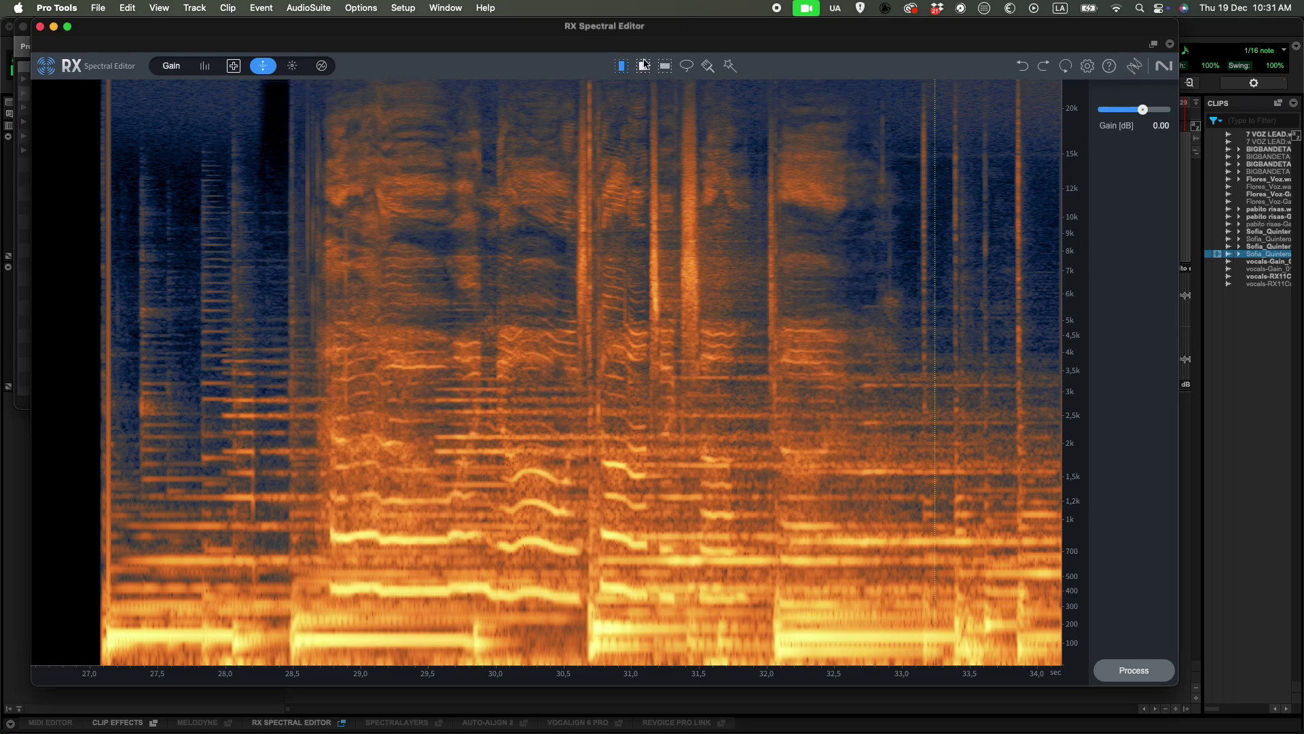
Drag three time-frequency boxes near 28–29.5 seconds with the Time-Frequency tool, then clear them.
click(646, 66)
drag(185, 128, 307, 555)
drag(411, 319, 487, 475)
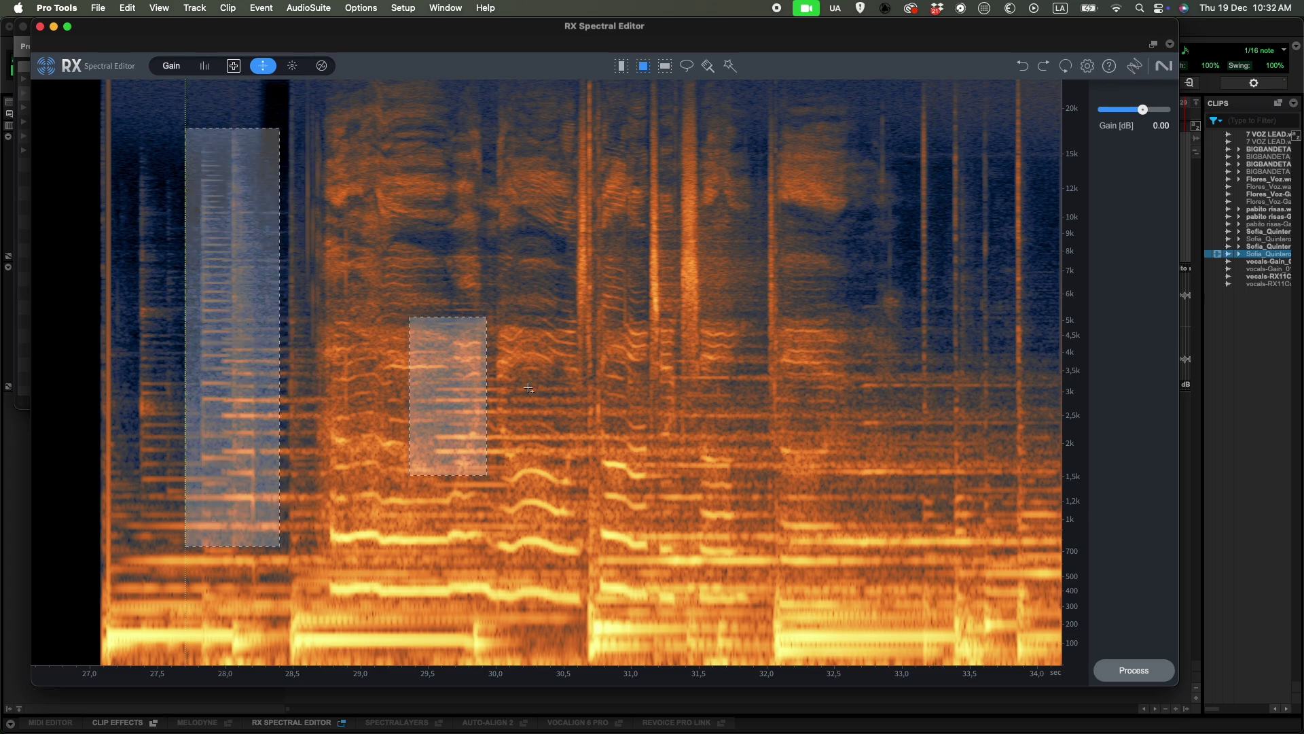
drag(529, 388, 656, 557)
click(677, 492)
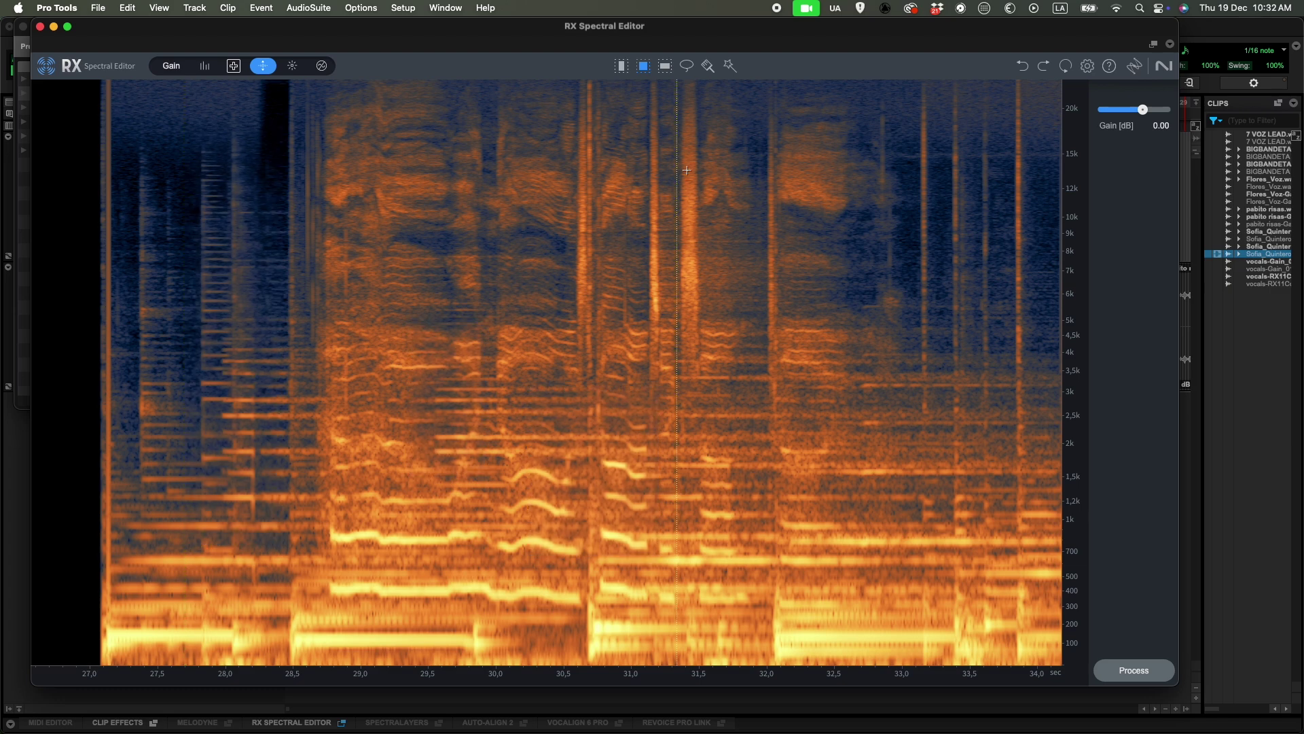
Select frequency bands, including about 6–12 kHz, with the Frequency tool, then clear them.
click(665, 66)
drag(398, 194, 378, 301)
drag(405, 394, 408, 449)
click(486, 512)
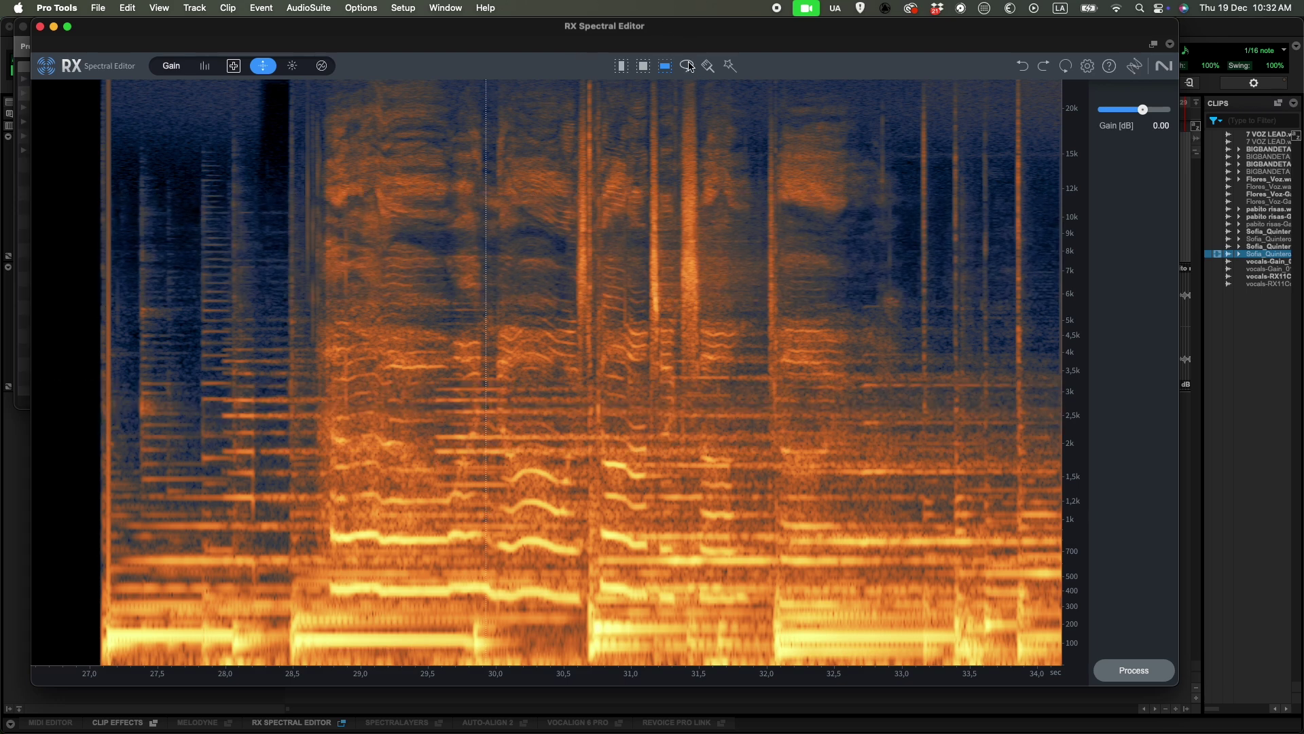
Outline the high frequencies near 28 seconds with the Lasso tool, then clear the selection.
click(688, 65)
mouse_move(195, 133)
mouse_down()
mouse_move(195, 307)
mouse_move(226, 313)
mouse_move(250, 207)
mouse_move(243, 123)
mouse_up()
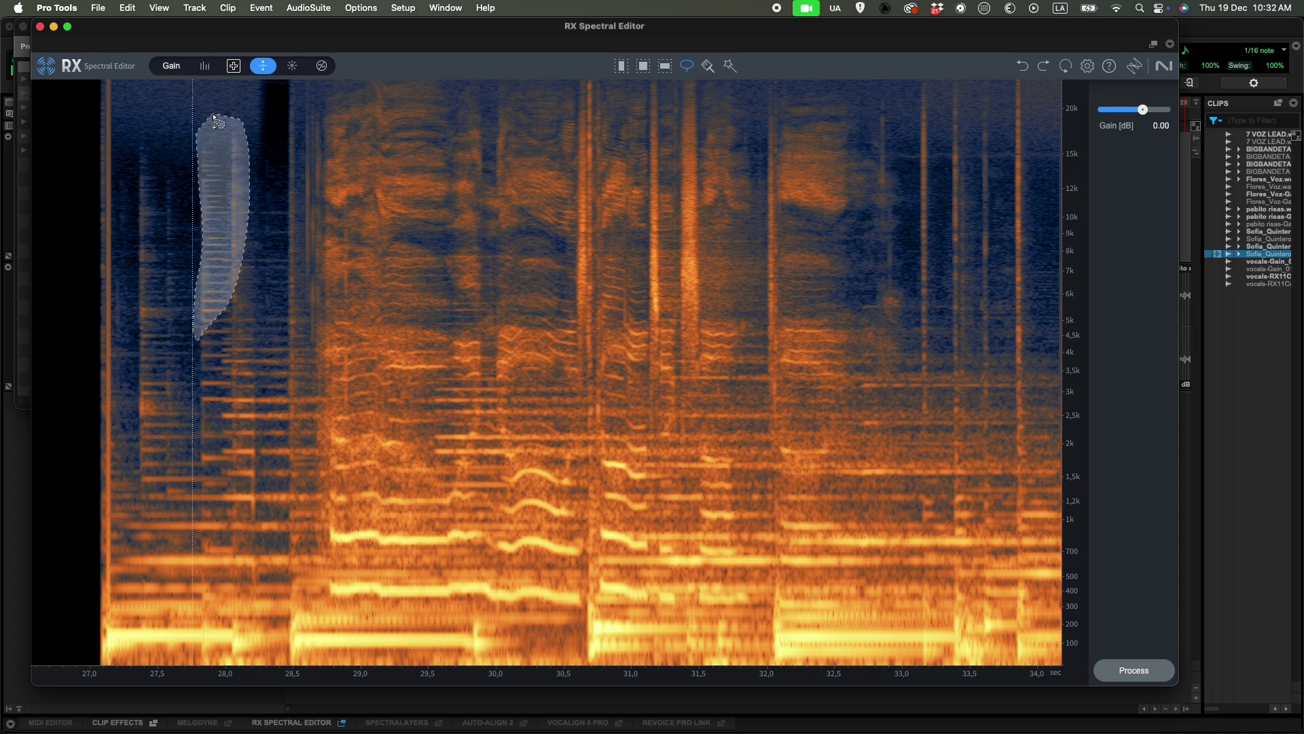
shift+drag(435, 163, 441, 319)
click(564, 491)
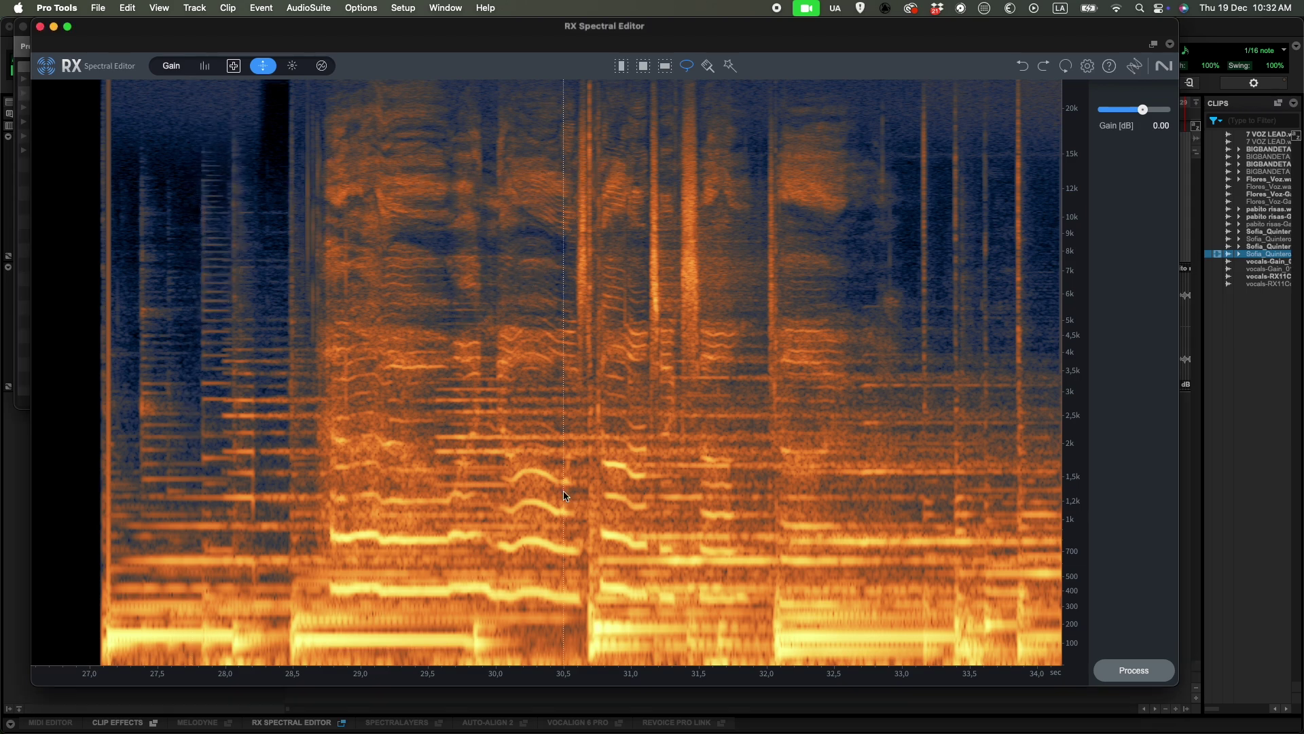
Brush over the top frequencies near 32 seconds, discard it, and return to Time Selection.
click(708, 65)
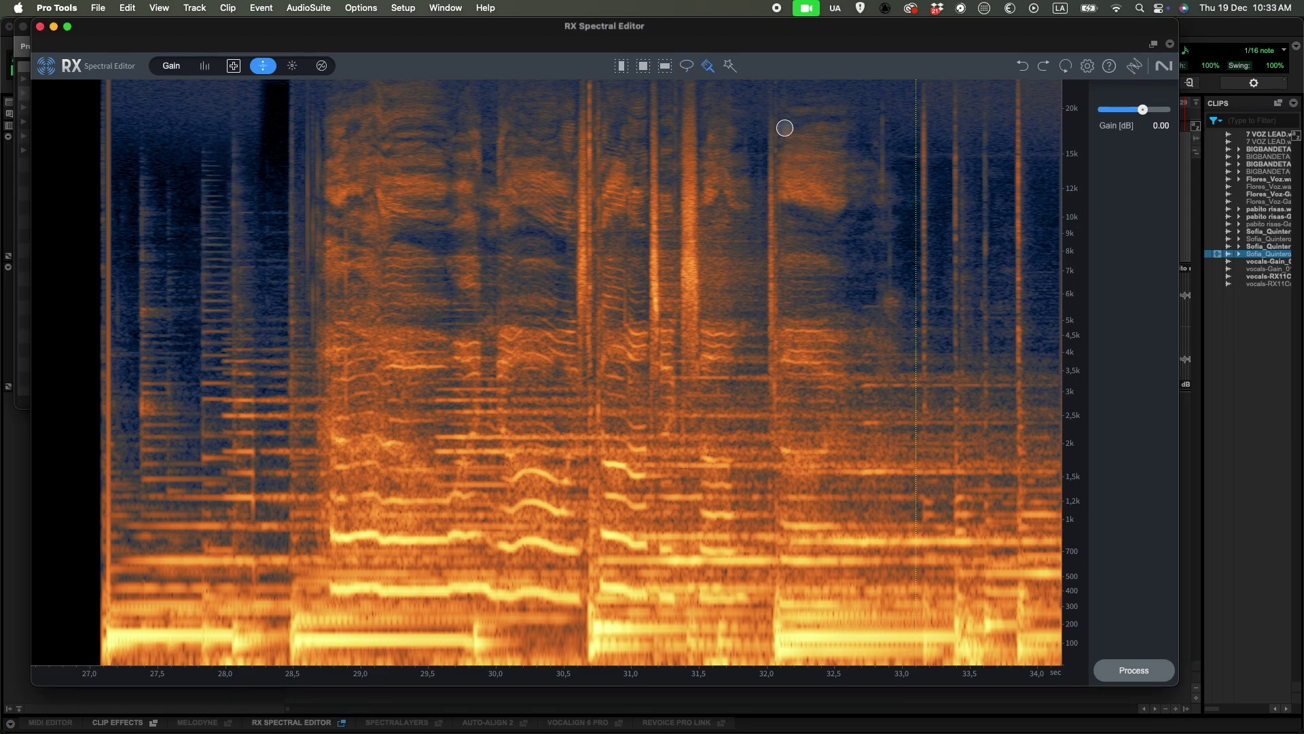
mouse_move(786, 128)
mouse_down()
mouse_move(788, 193)
mouse_move(773, 136)
mouse_move(823, 133)
mouse_move(802, 198)
mouse_move(833, 199)
mouse_move(869, 161)
mouse_move(859, 147)
mouse_move(788, 139)
mouse_up()
click(743, 280)
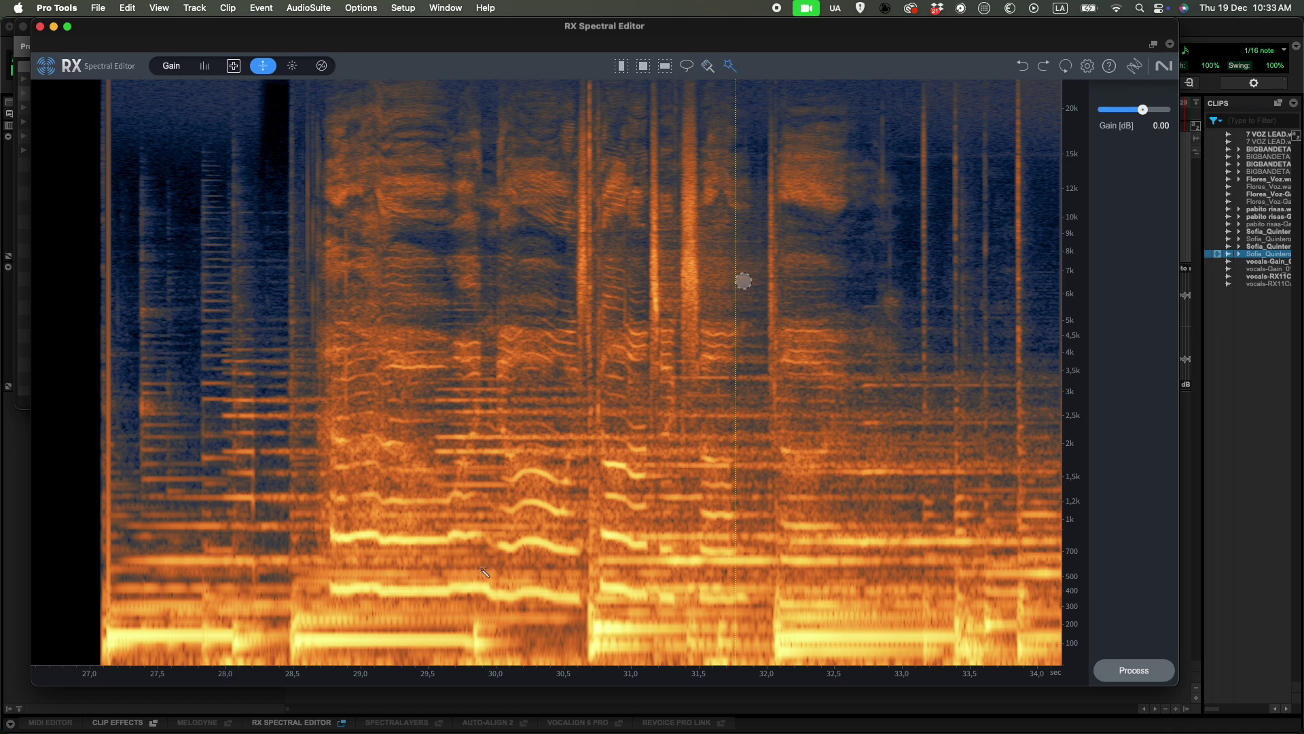
key(t)
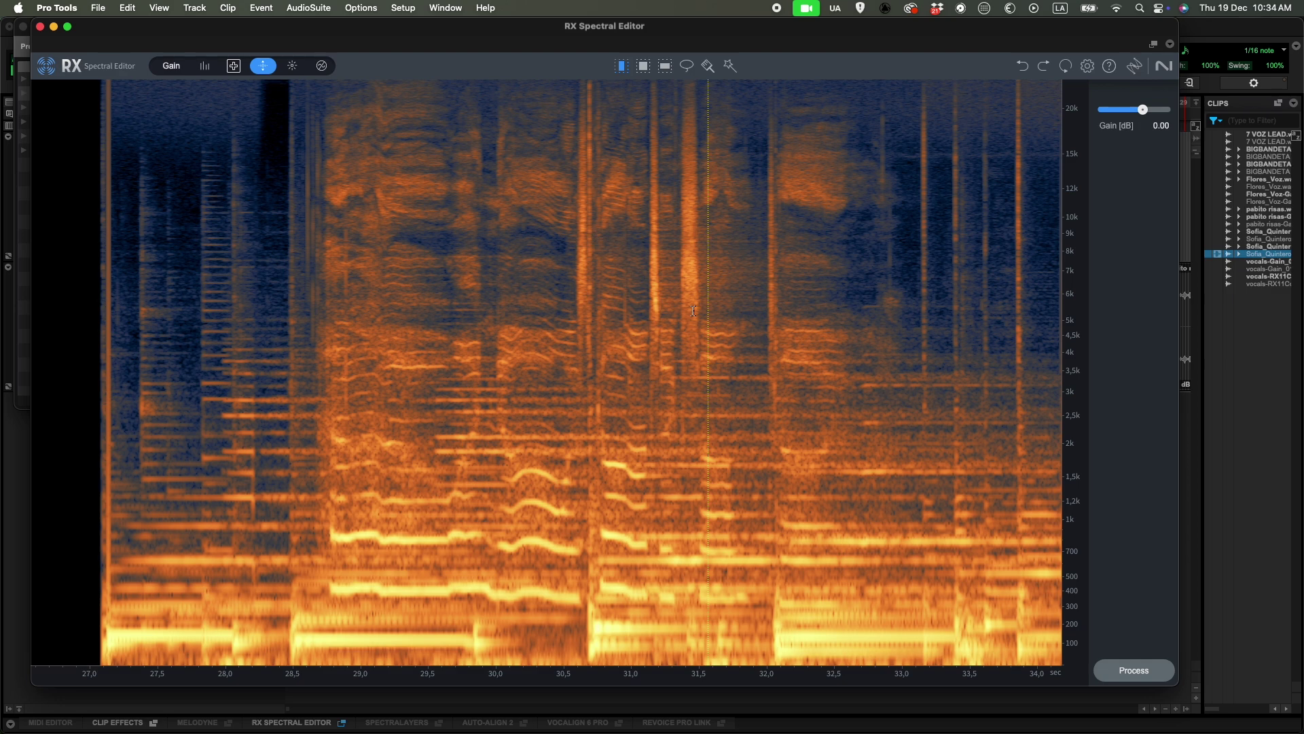
click(206, 66)
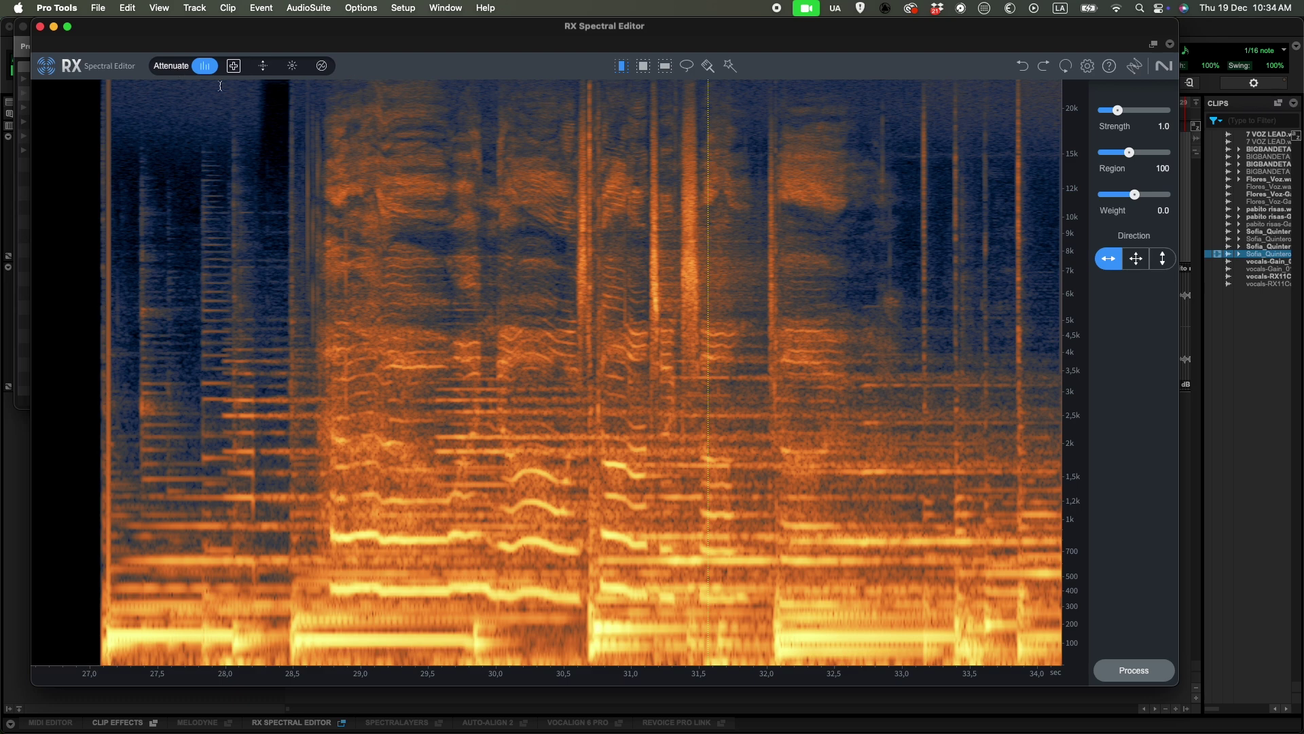
click(234, 66)
click(205, 66)
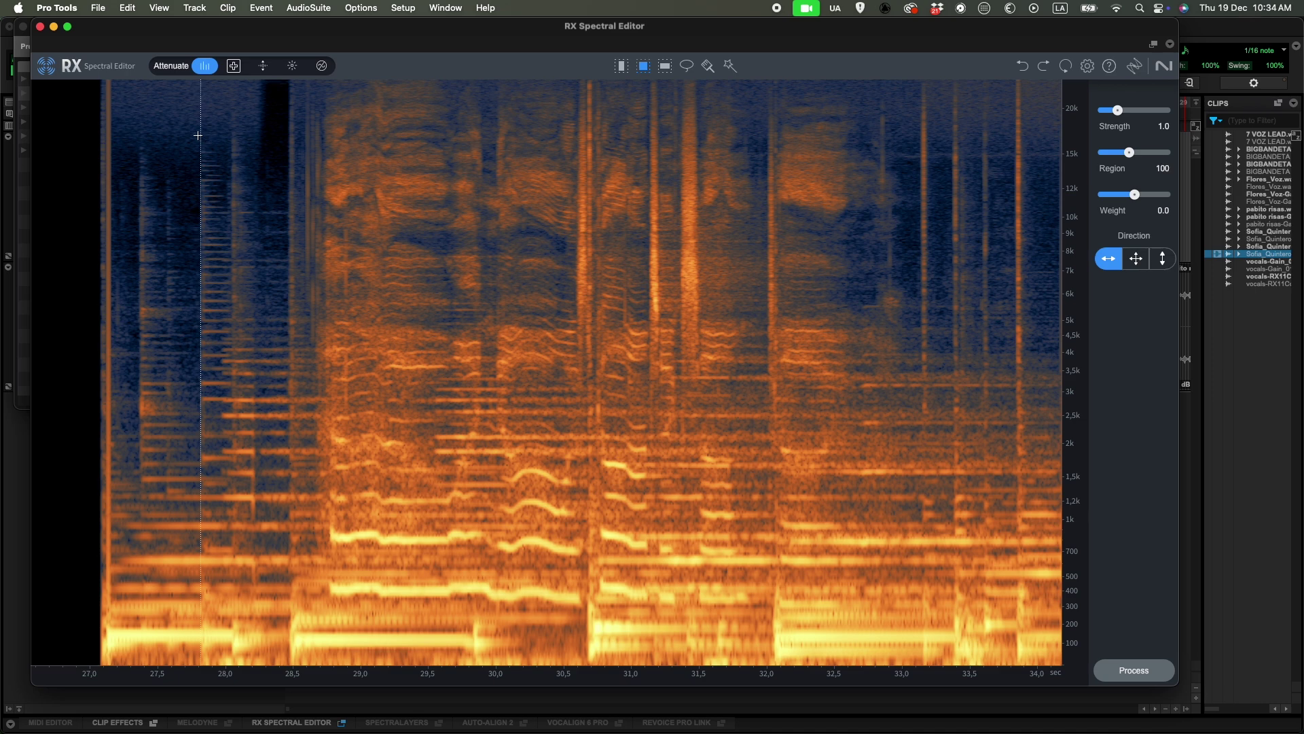
drag(197, 135, 268, 525)
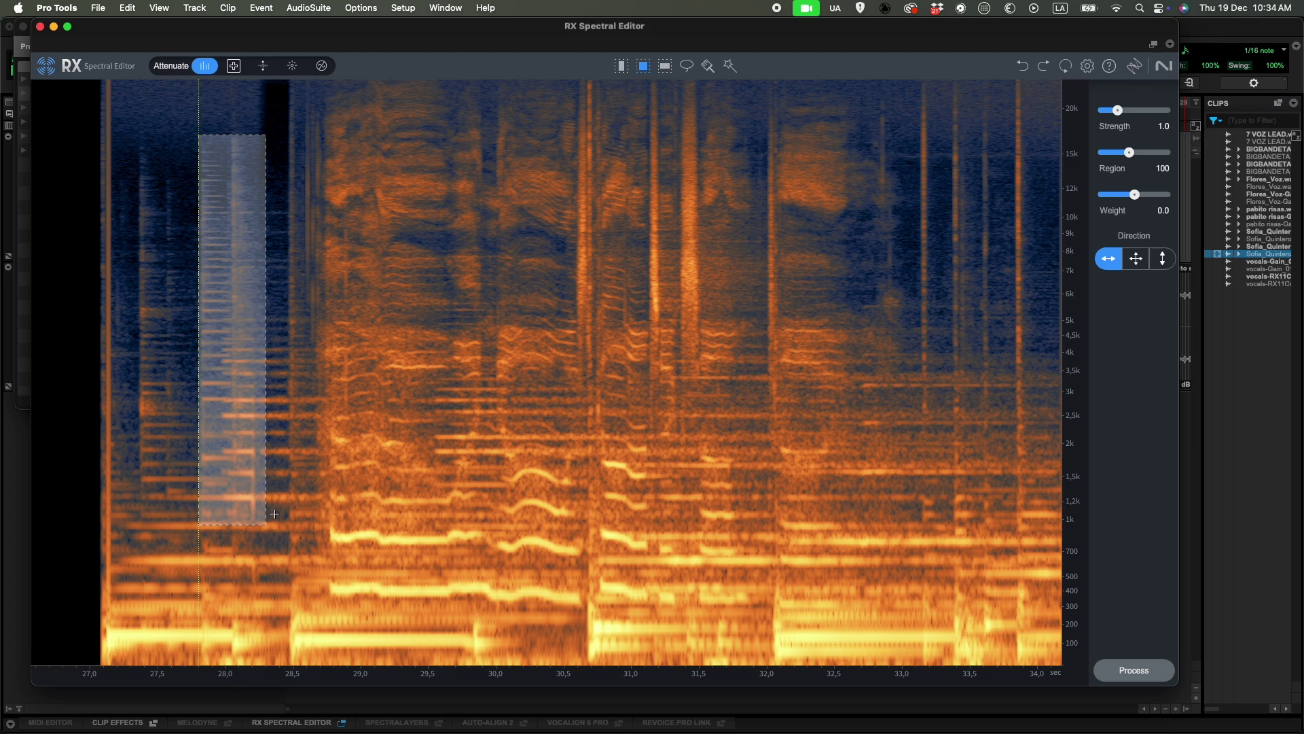
click(234, 65)
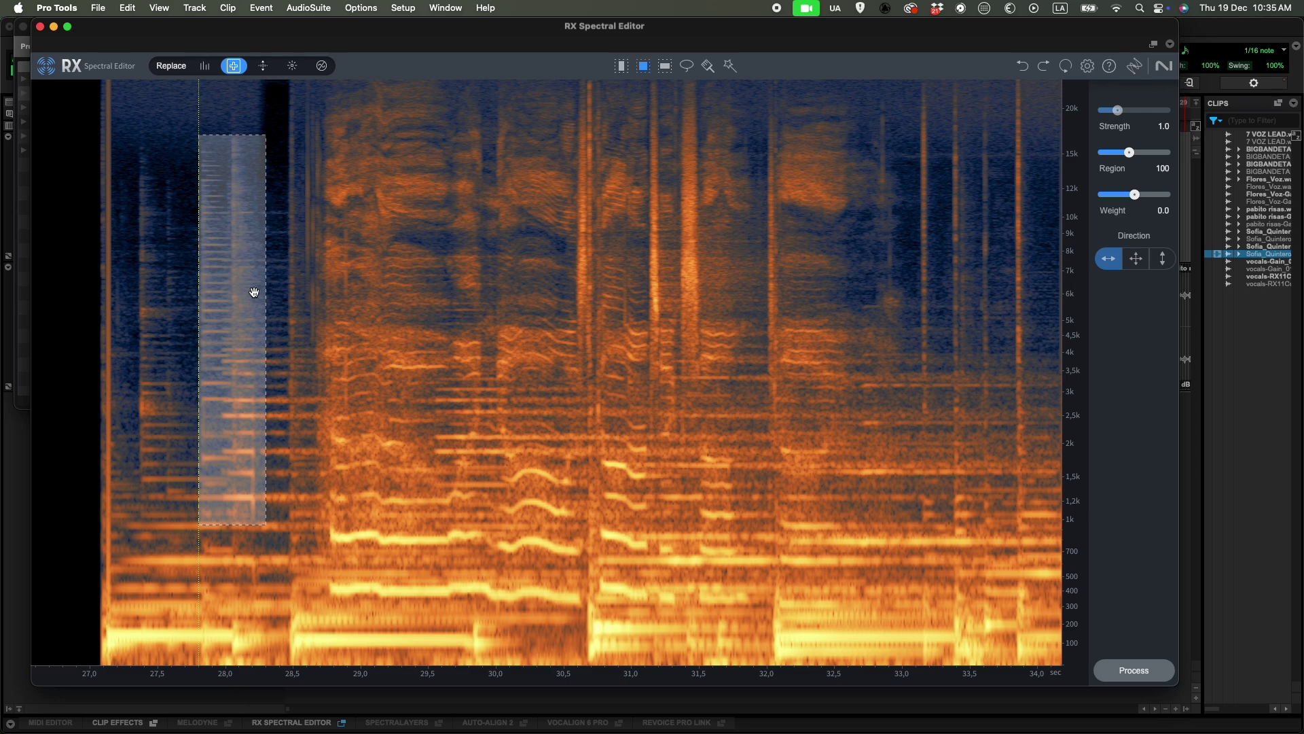
click(262, 66)
Cut the box at 27.8–28.4 s, 2–17 kHz, to -100 dB gain and deselect it.
click(269, 188)
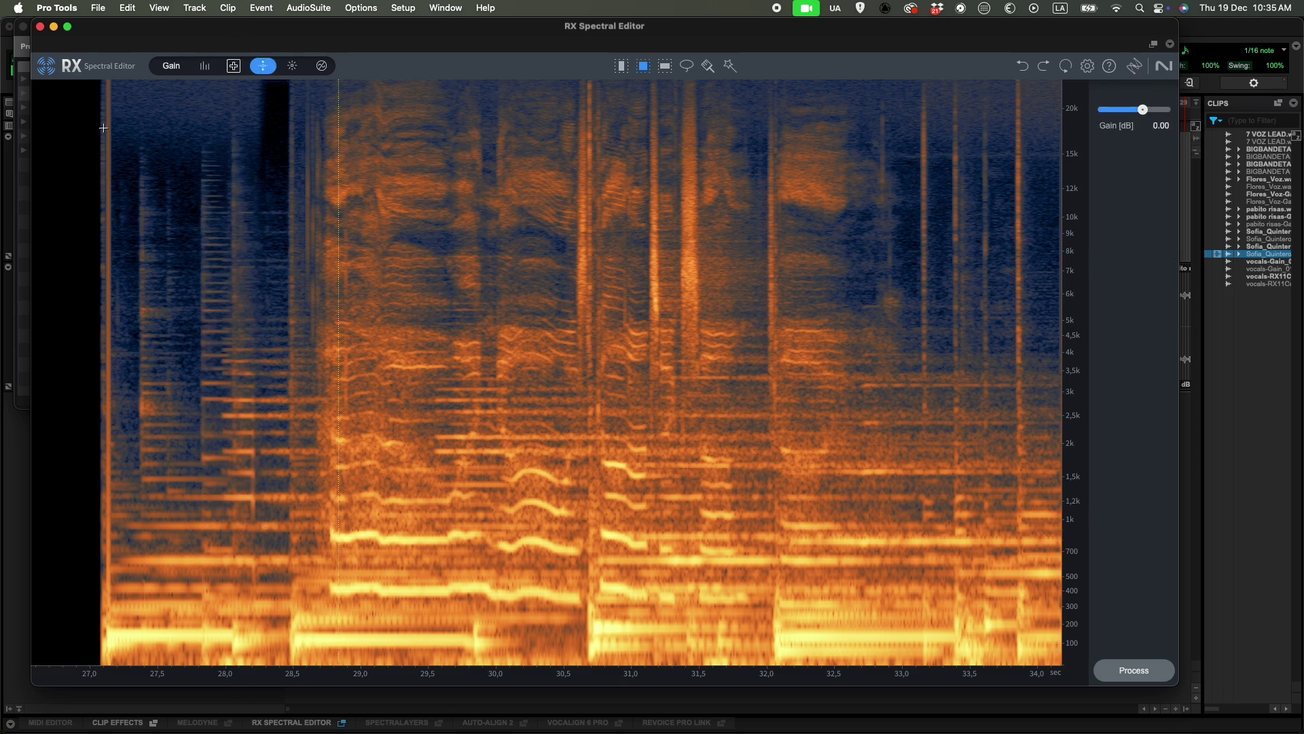
drag(193, 119, 297, 453)
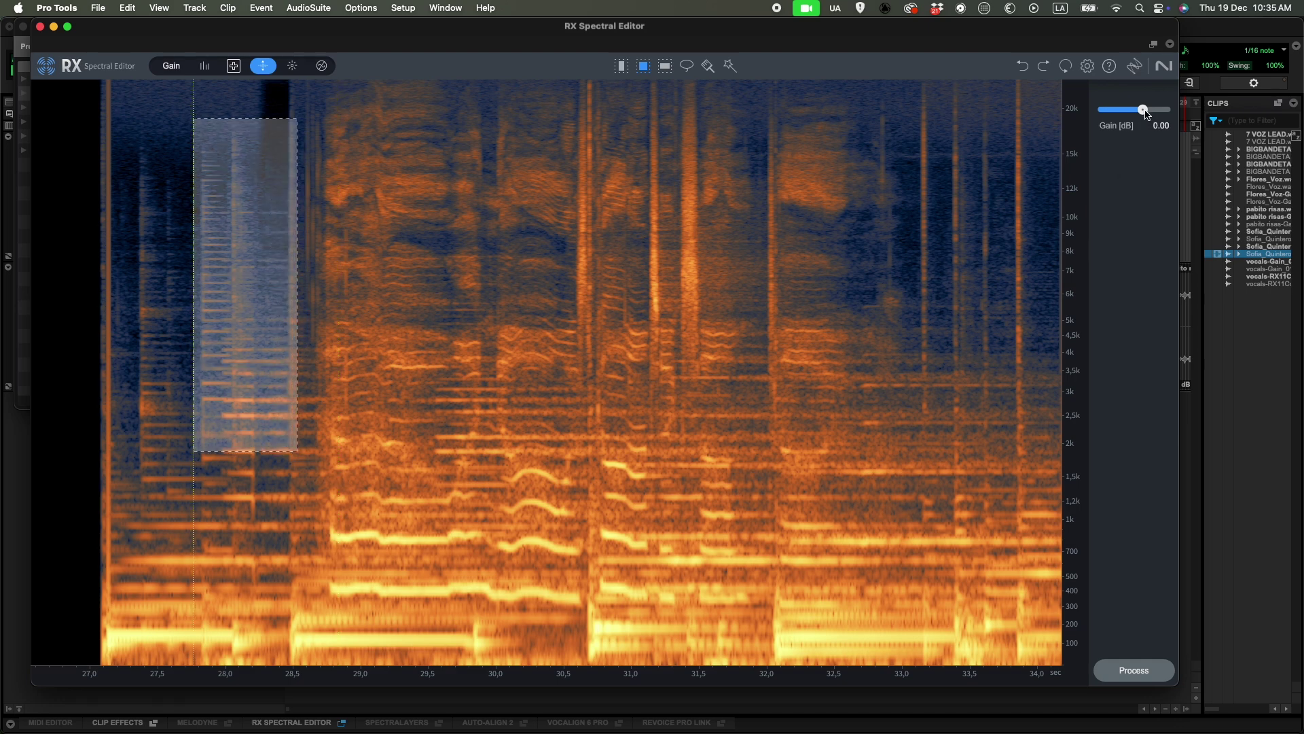
drag(1146, 114, 952, 124)
click(1132, 671)
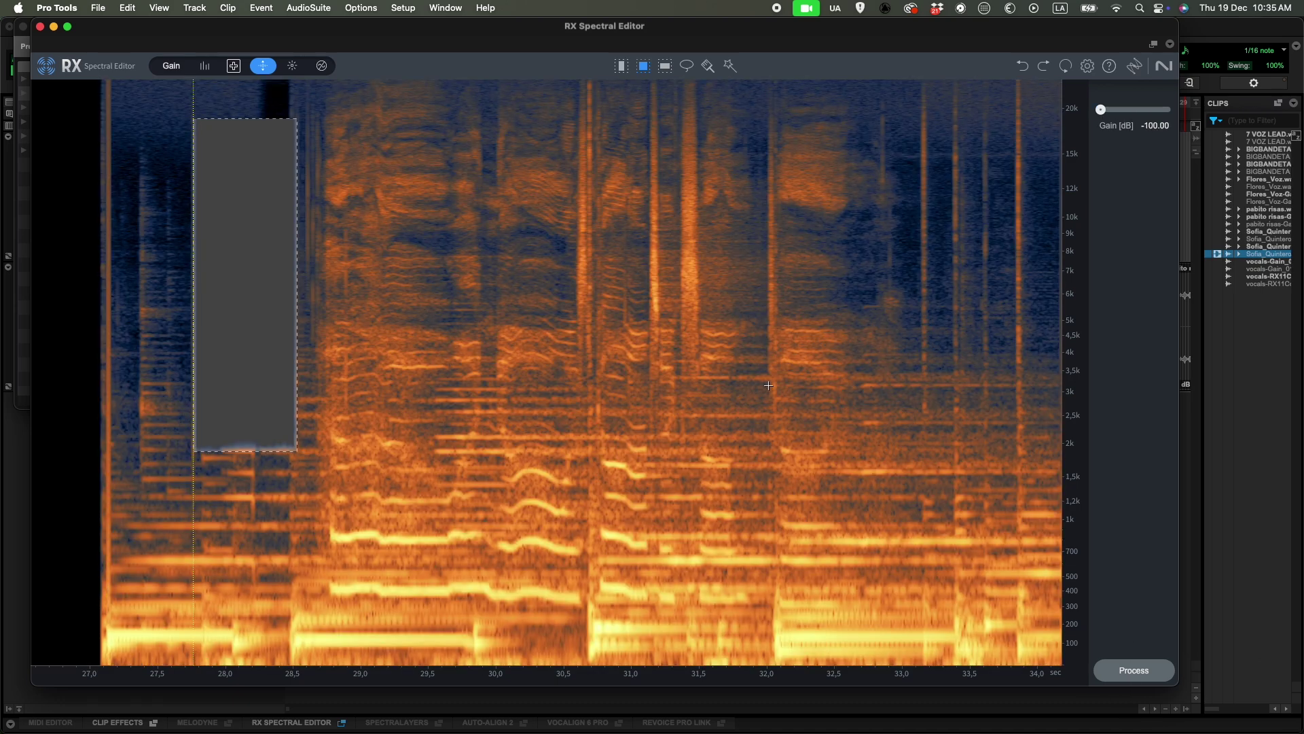
click(767, 385)
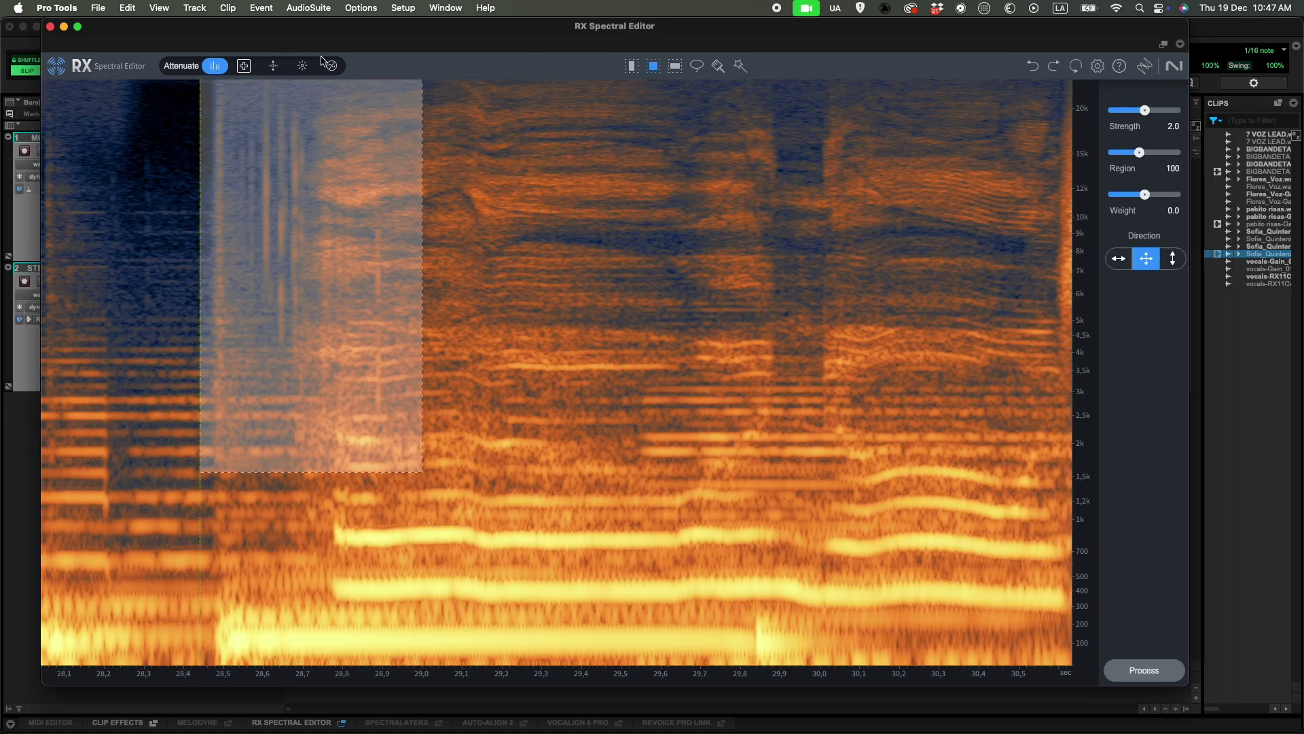
Switch to the Declick module and list its algorithms, Single-band through Low-latency.
click(304, 66)
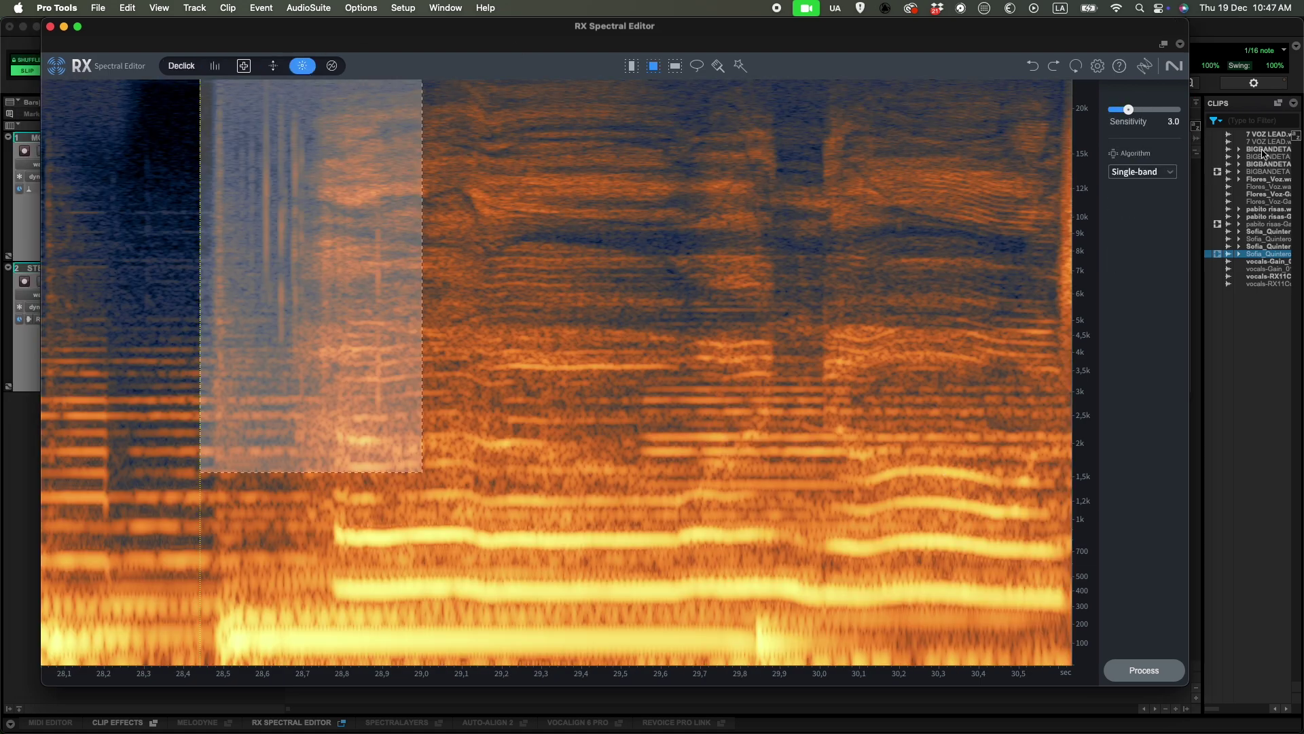
click(1144, 175)
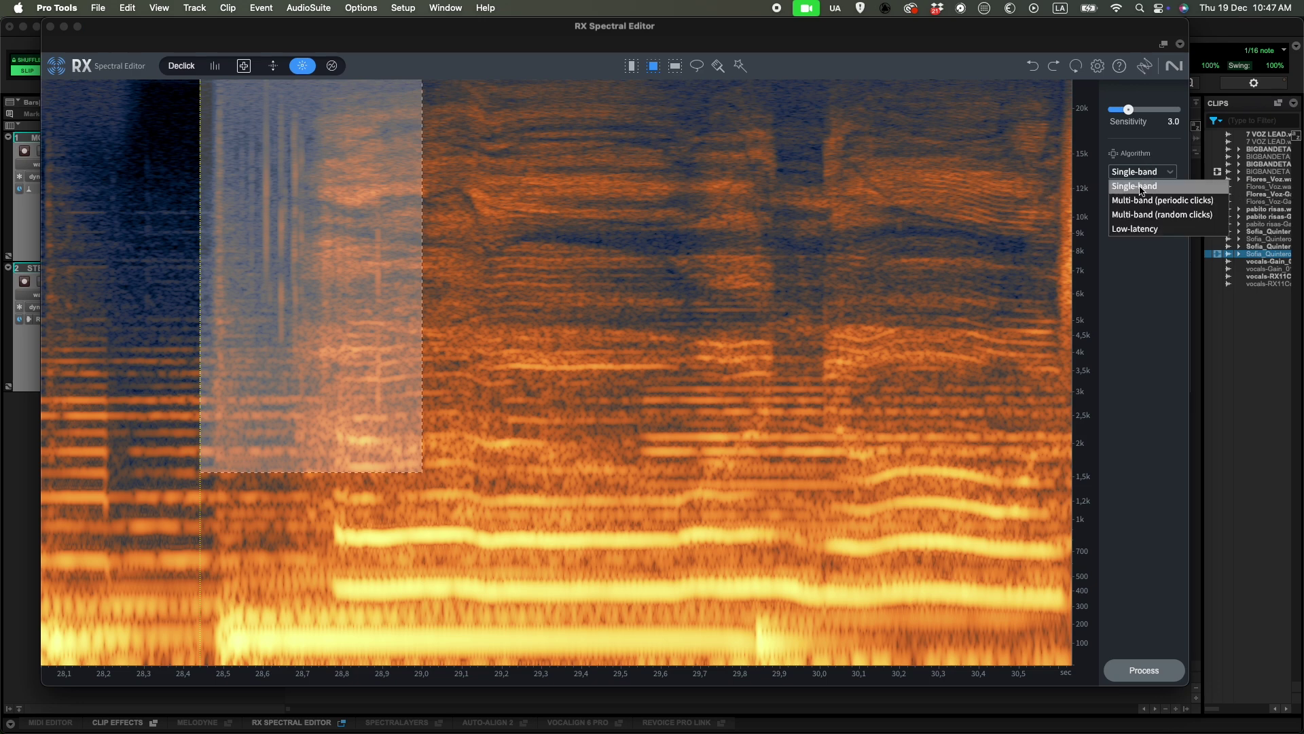